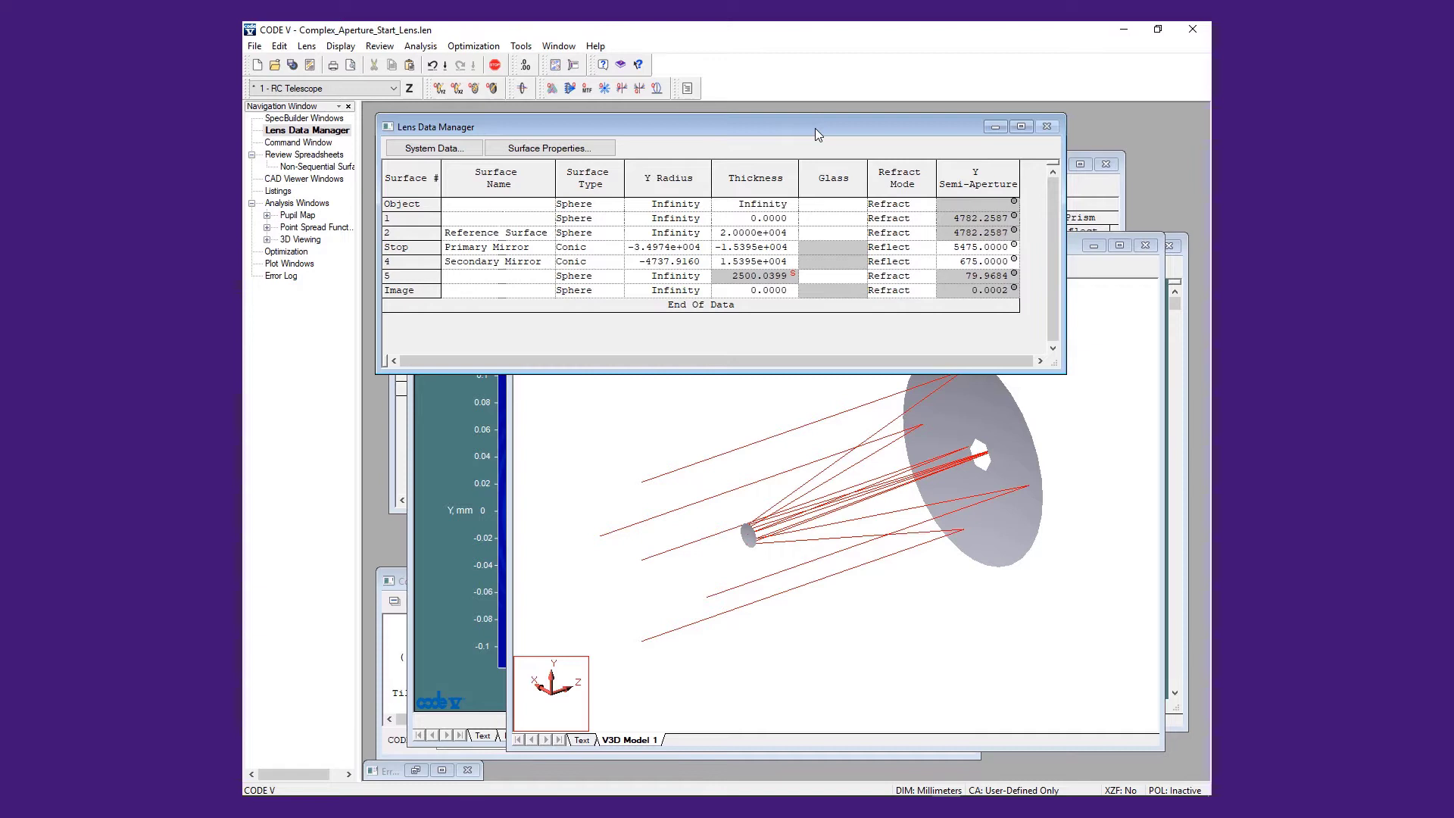
# - Turn the 3D telescope model to a near edge-on side view and select surface 2 in the lens data
pyautogui.click(763, 431)
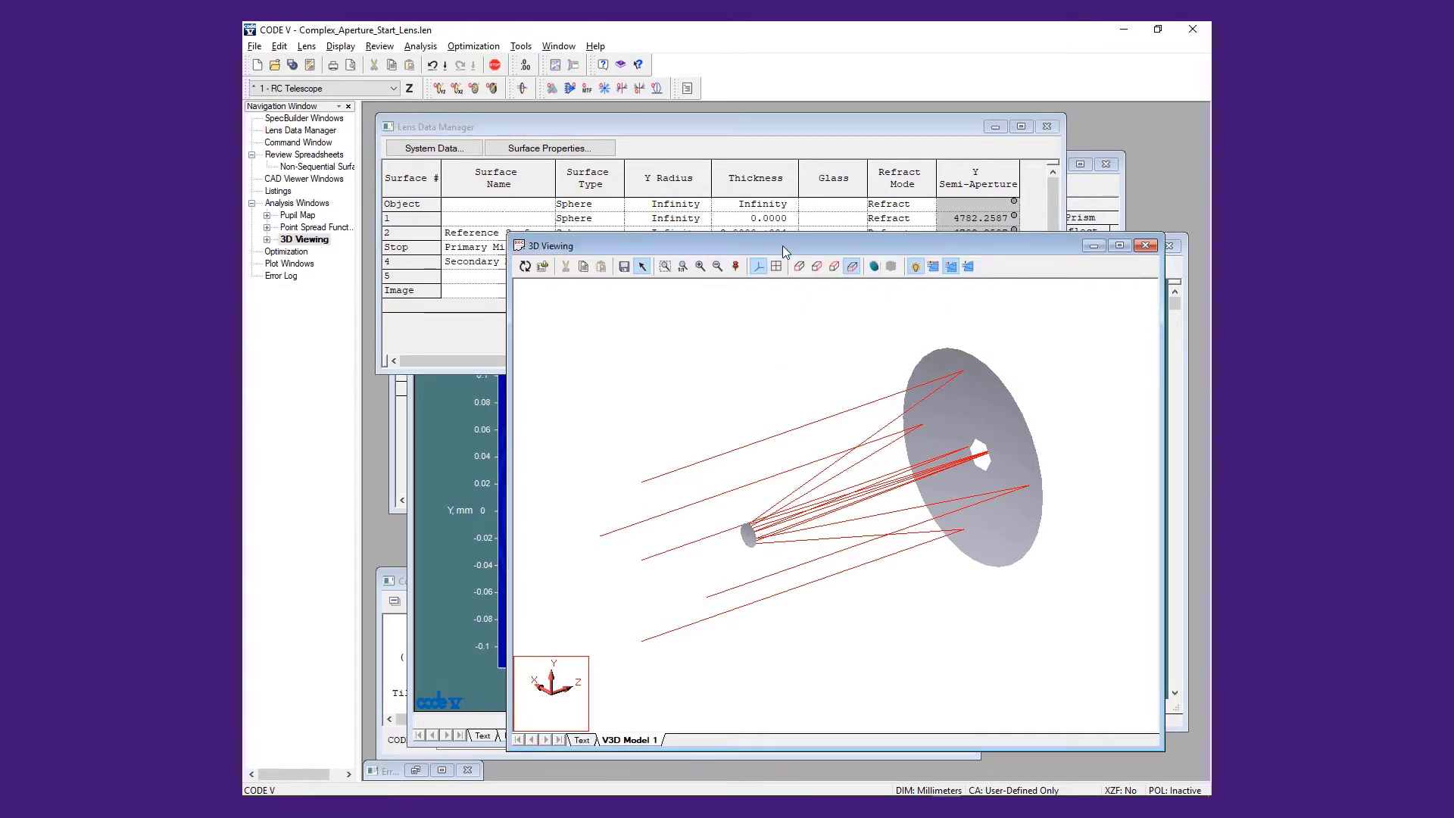
pyautogui.moveTo(783, 245); pyautogui.dragTo(775, 212)
pyautogui.moveTo(1023, 448); pyautogui.dragTo(1032, 402)
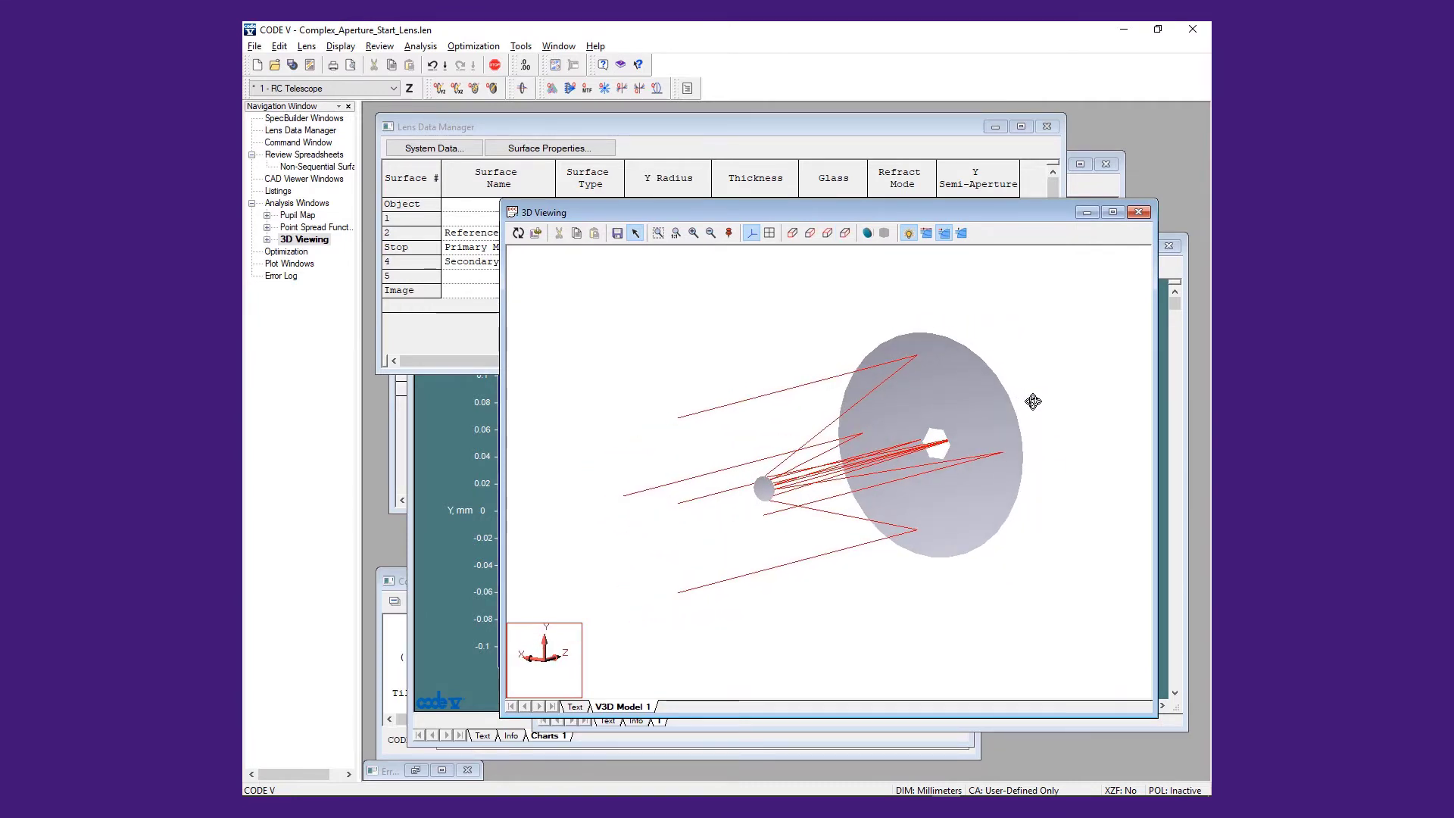
pyautogui.click(785, 130)
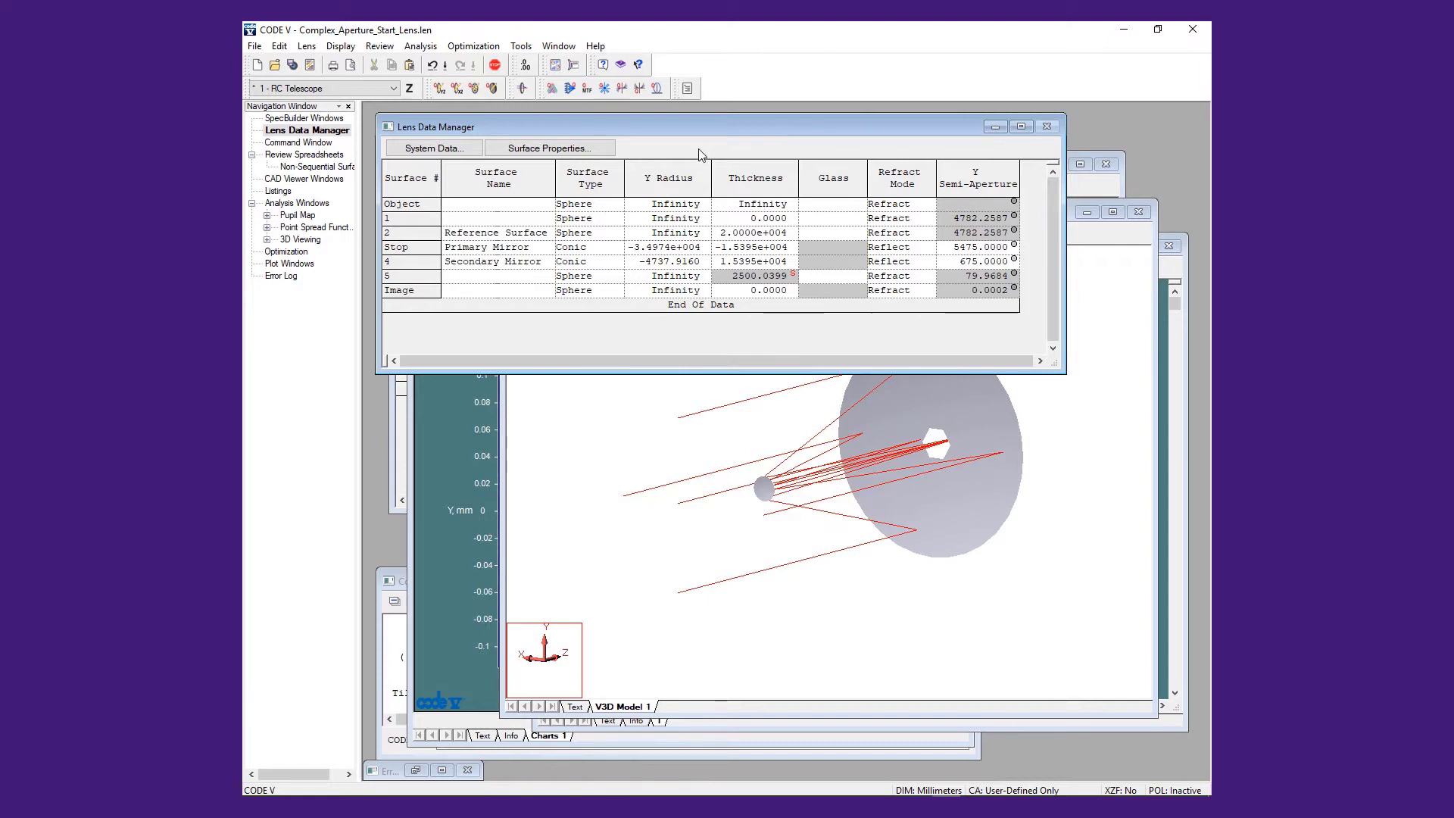
pyautogui.click(911, 615)
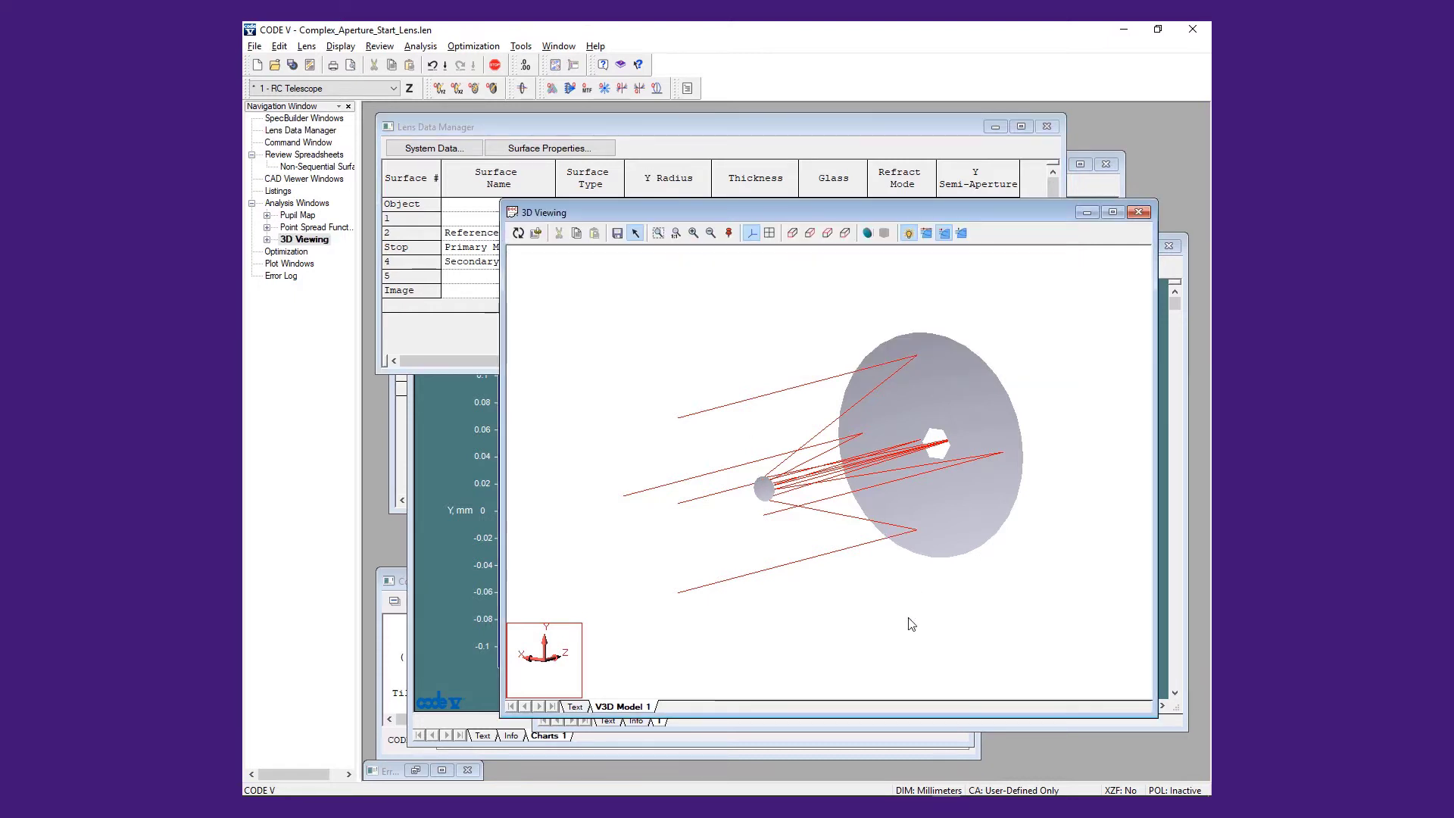
pyautogui.moveTo(931, 603); pyautogui.dragTo(926, 565)
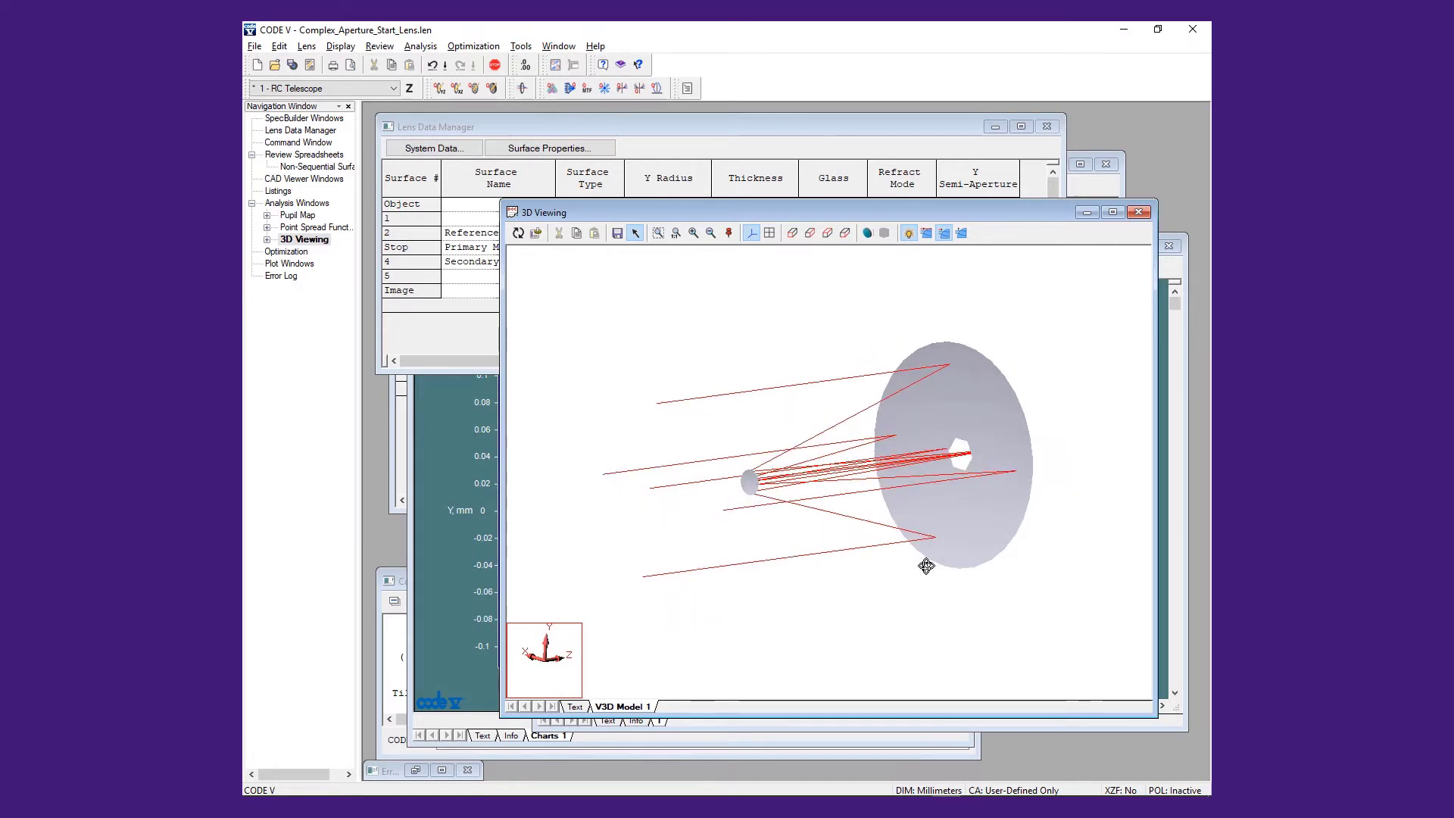
pyautogui.click(661, 127)
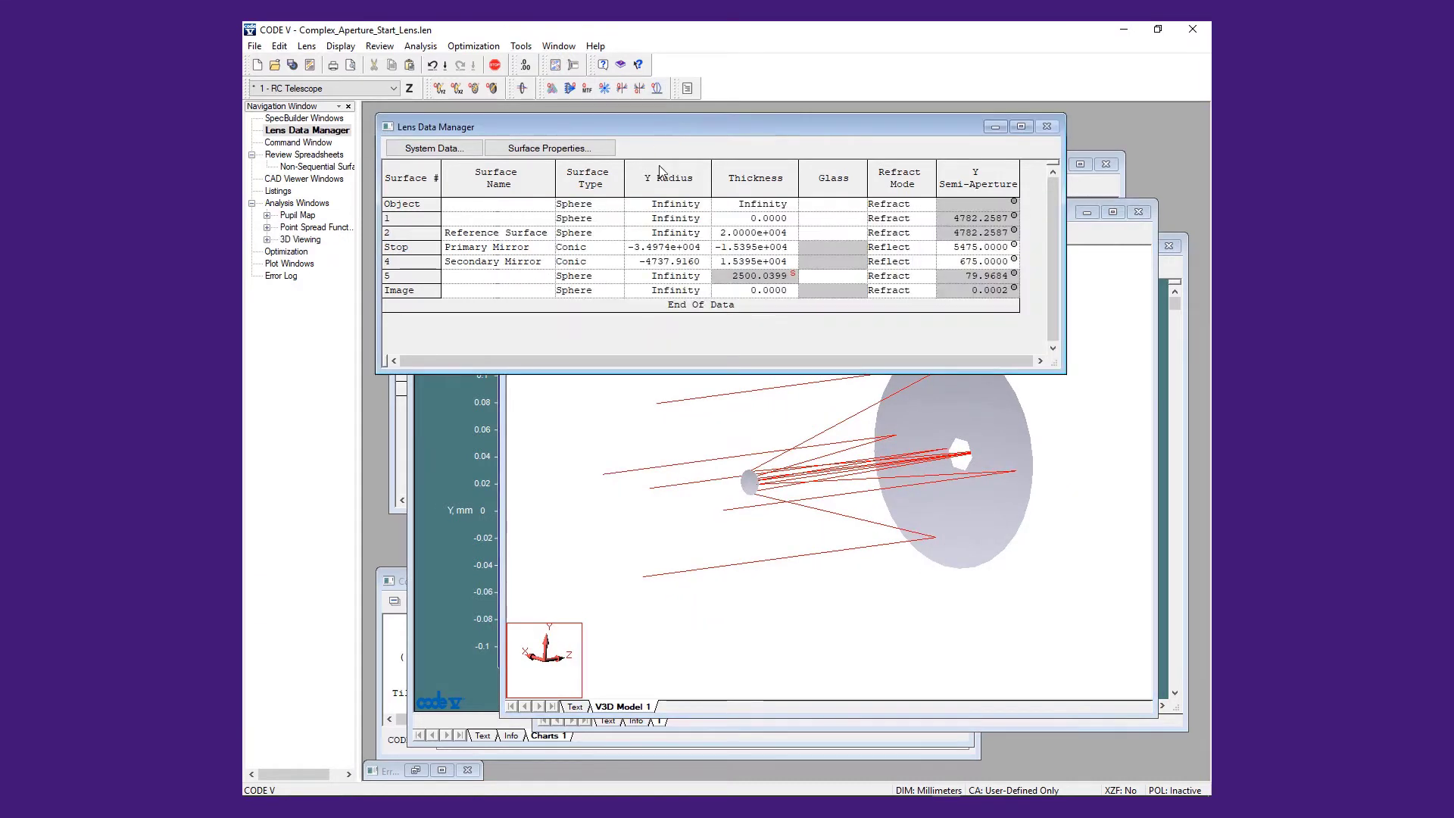
pyautogui.click(421, 231)
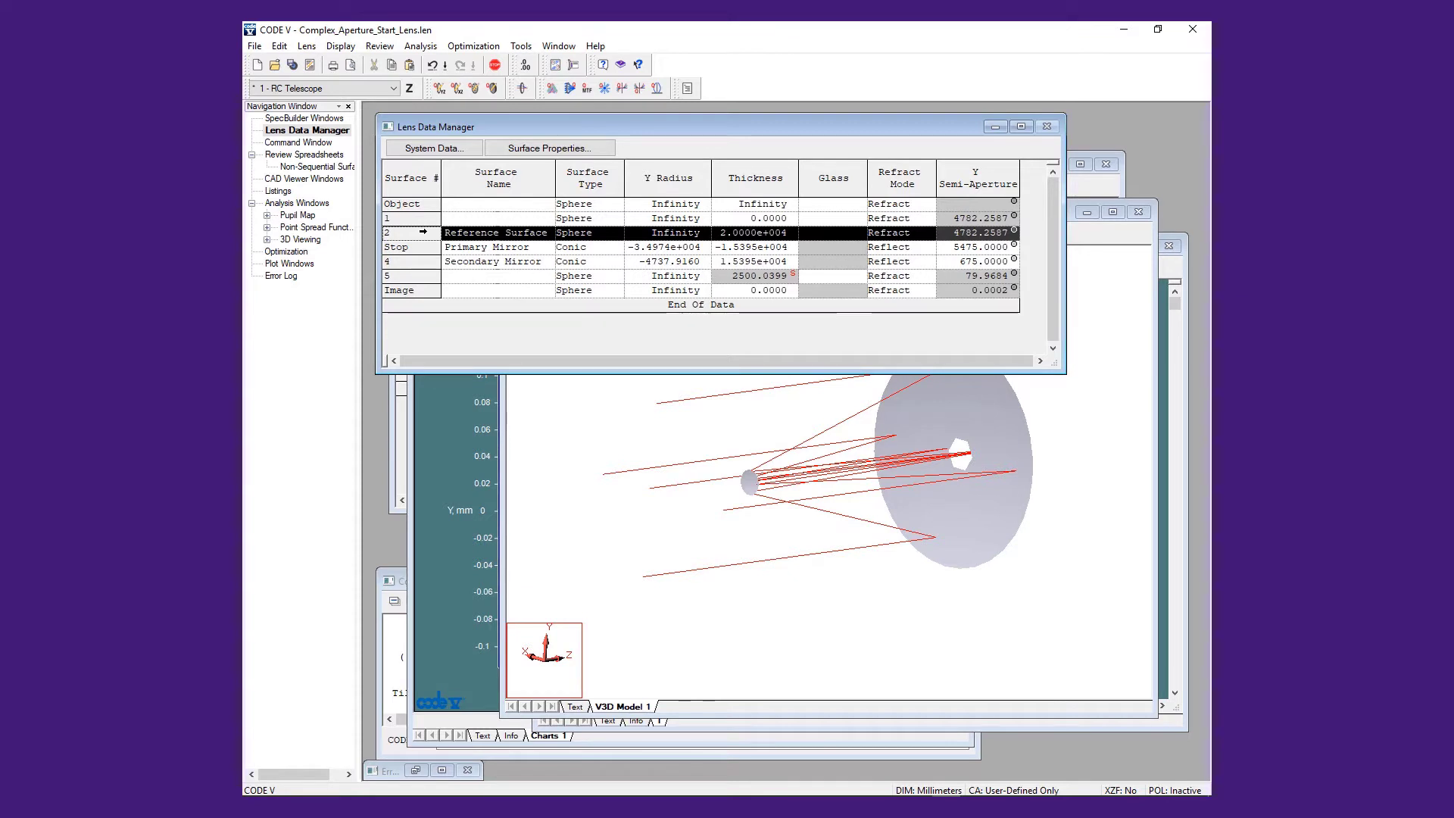
# - Open the wavefront pupil map and the point spread function plot, moving the PSF window up-right
pyautogui.doubleClick(302, 216)
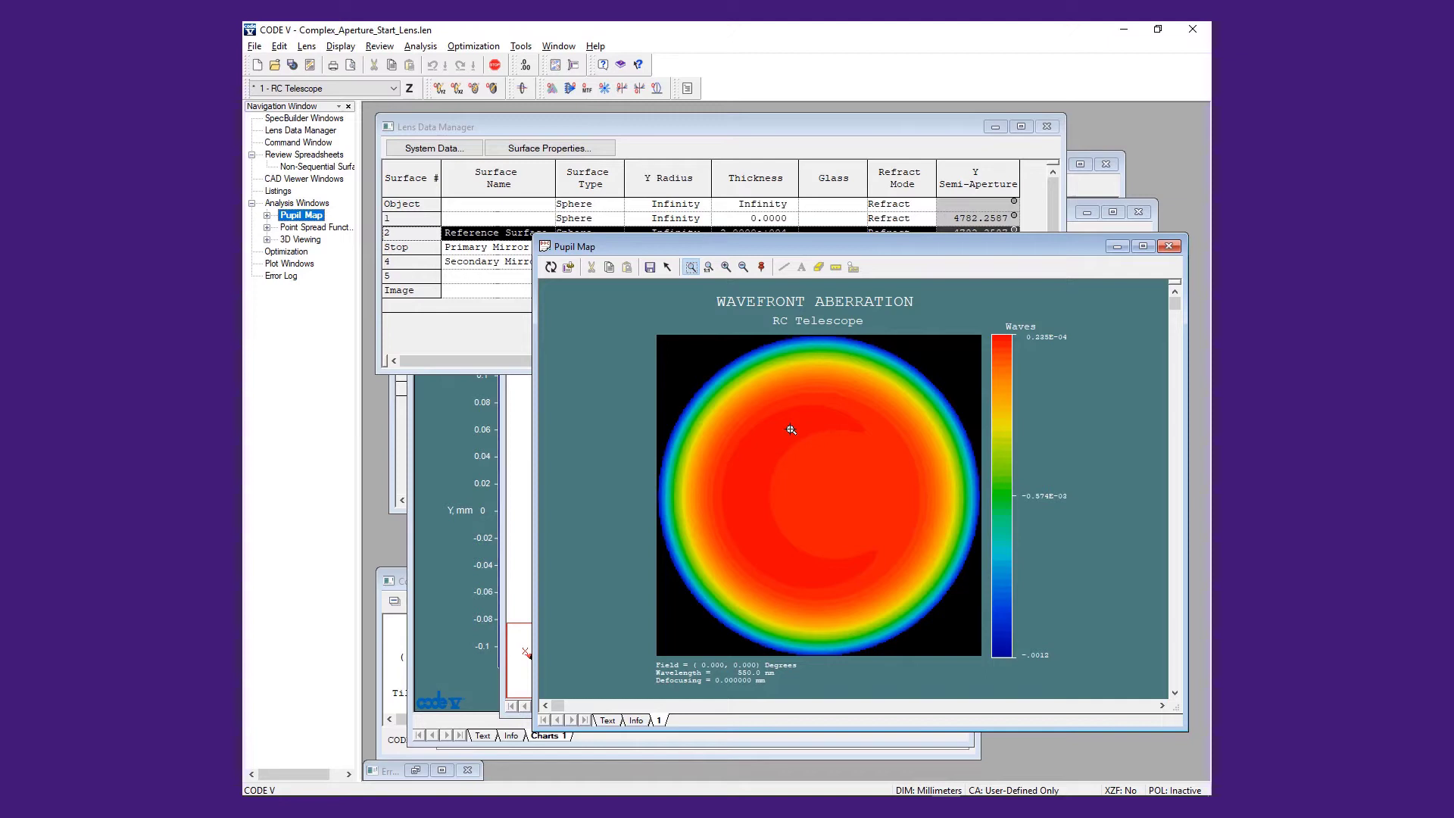
pyautogui.doubleClick(339, 228)
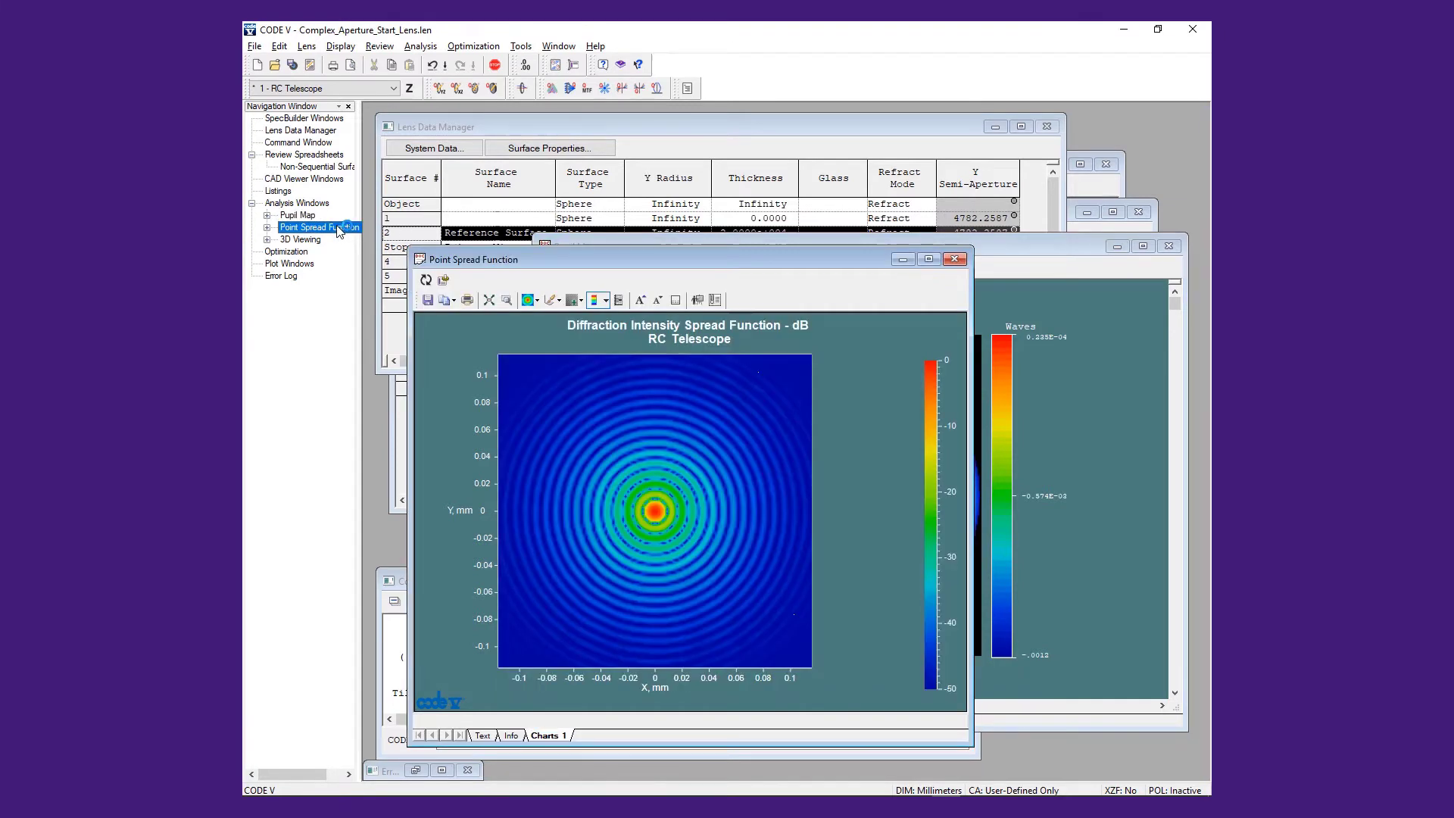
pyautogui.moveTo(489, 260); pyautogui.dragTo(501, 209)
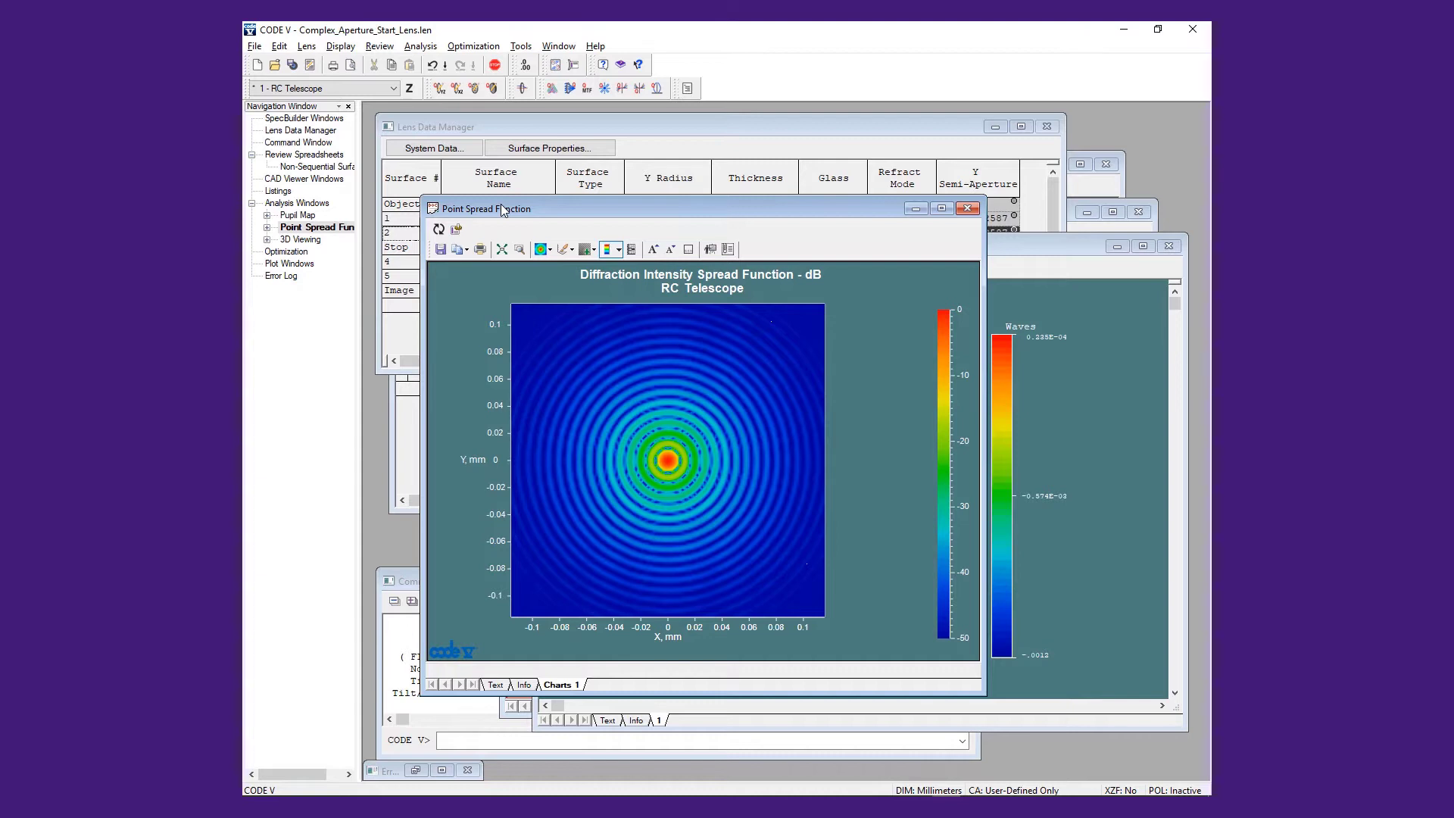
# - Insert 2 new surfaces before the Stop (primary mirror) surface
pyautogui.click(534, 130)
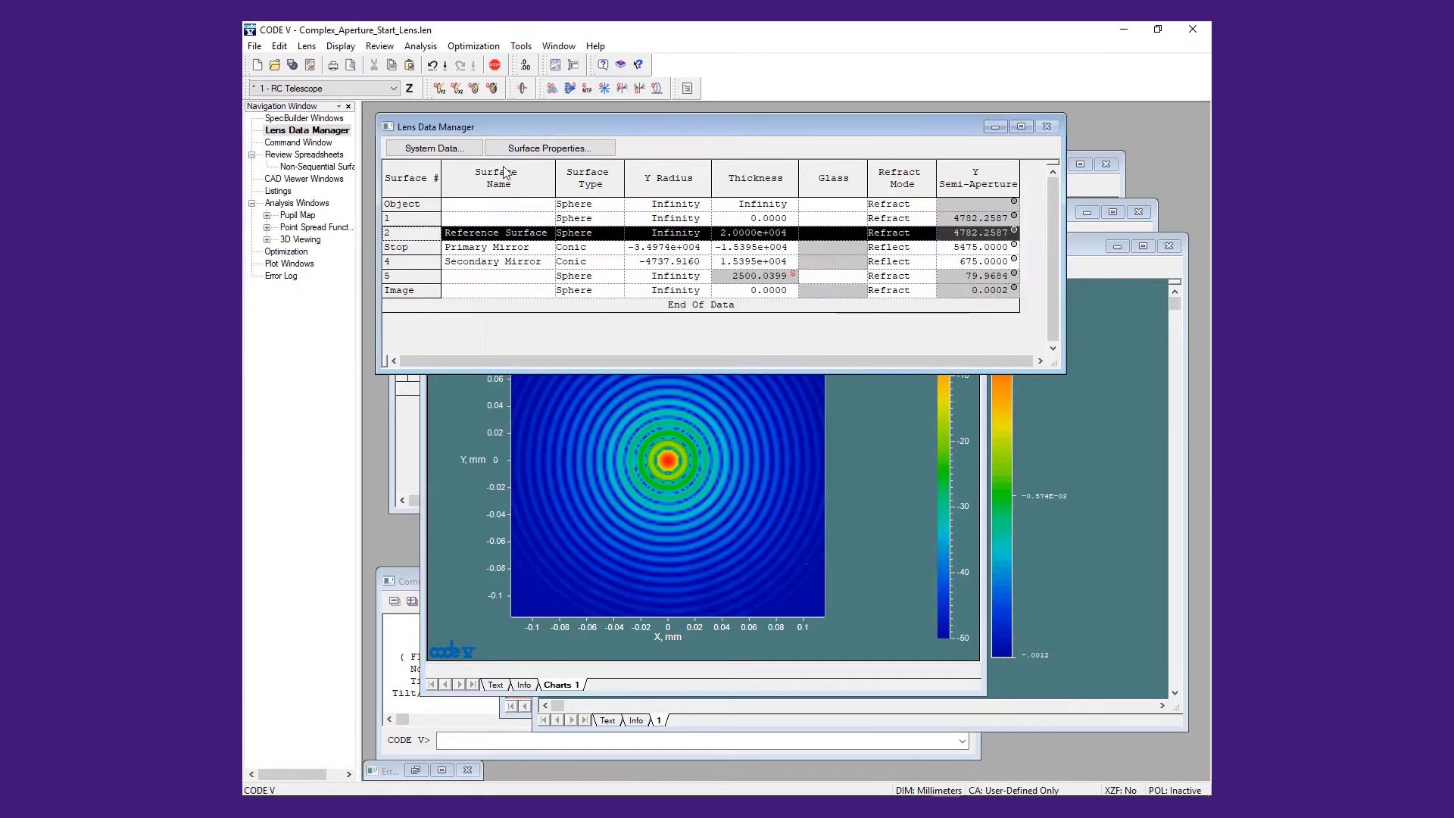
pyautogui.click(412, 248)
pyautogui.rightClick(413, 248)
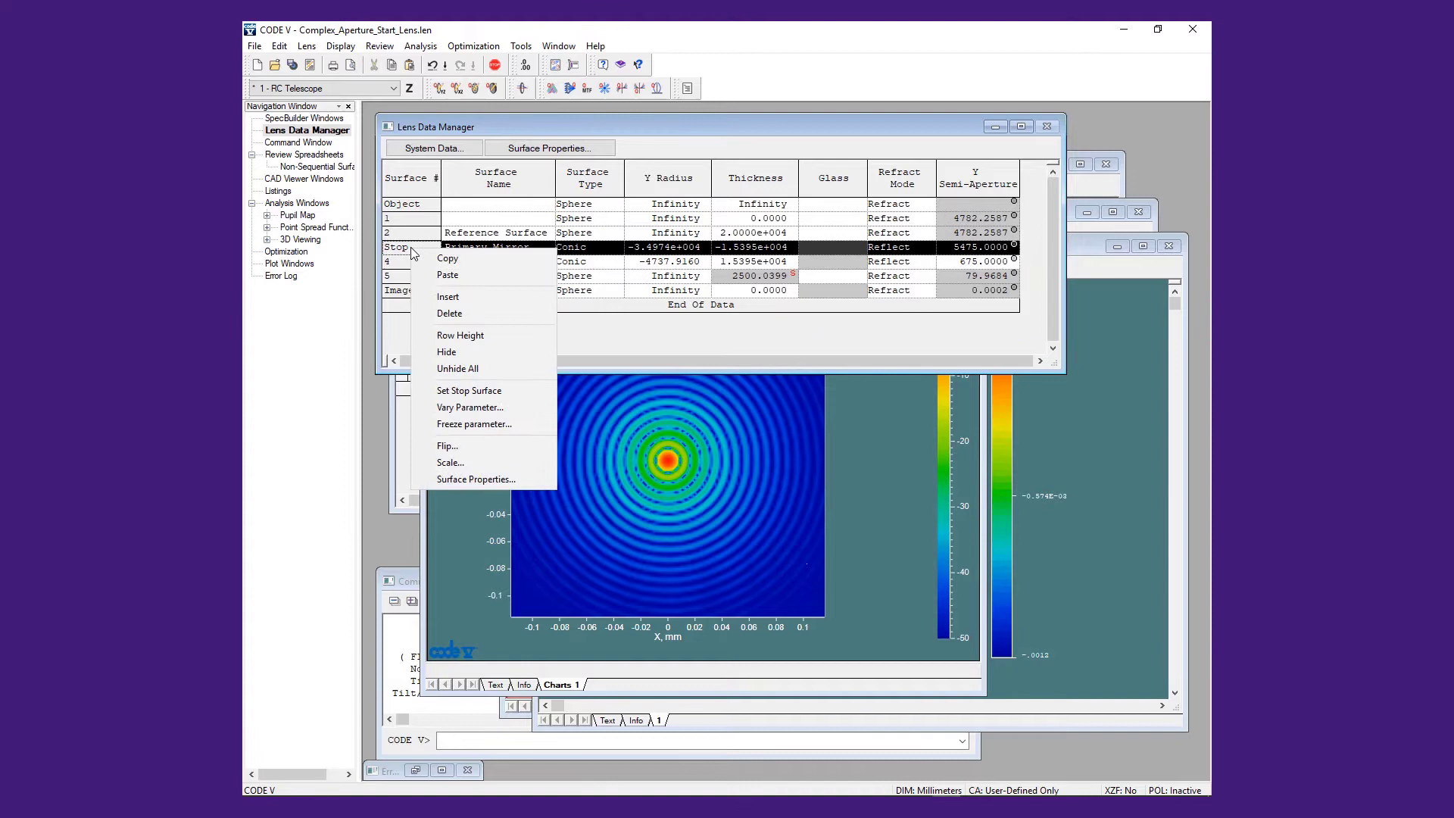
pyautogui.click(428, 292)
pyautogui.write('2')
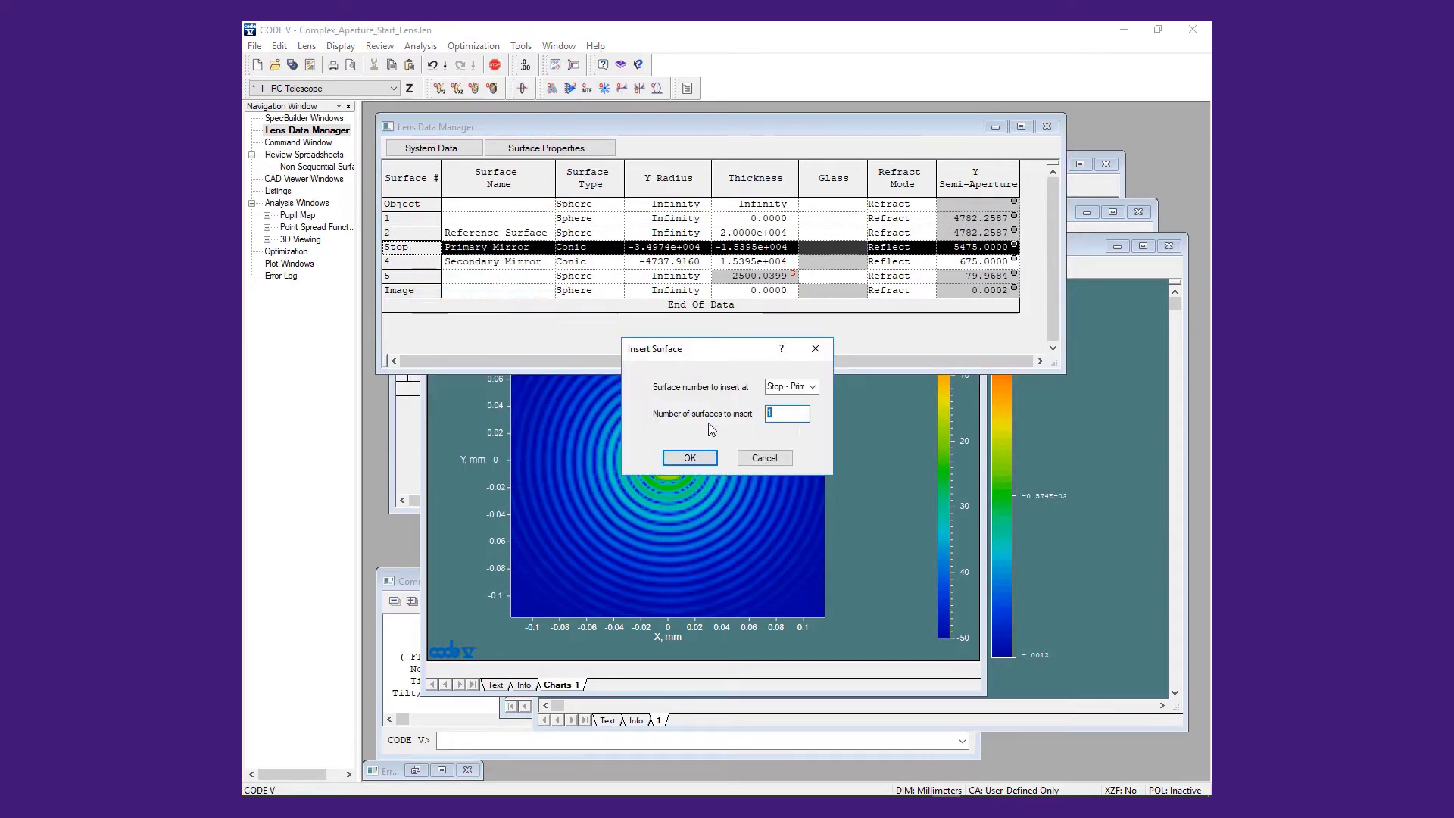
pyautogui.click(689, 459)
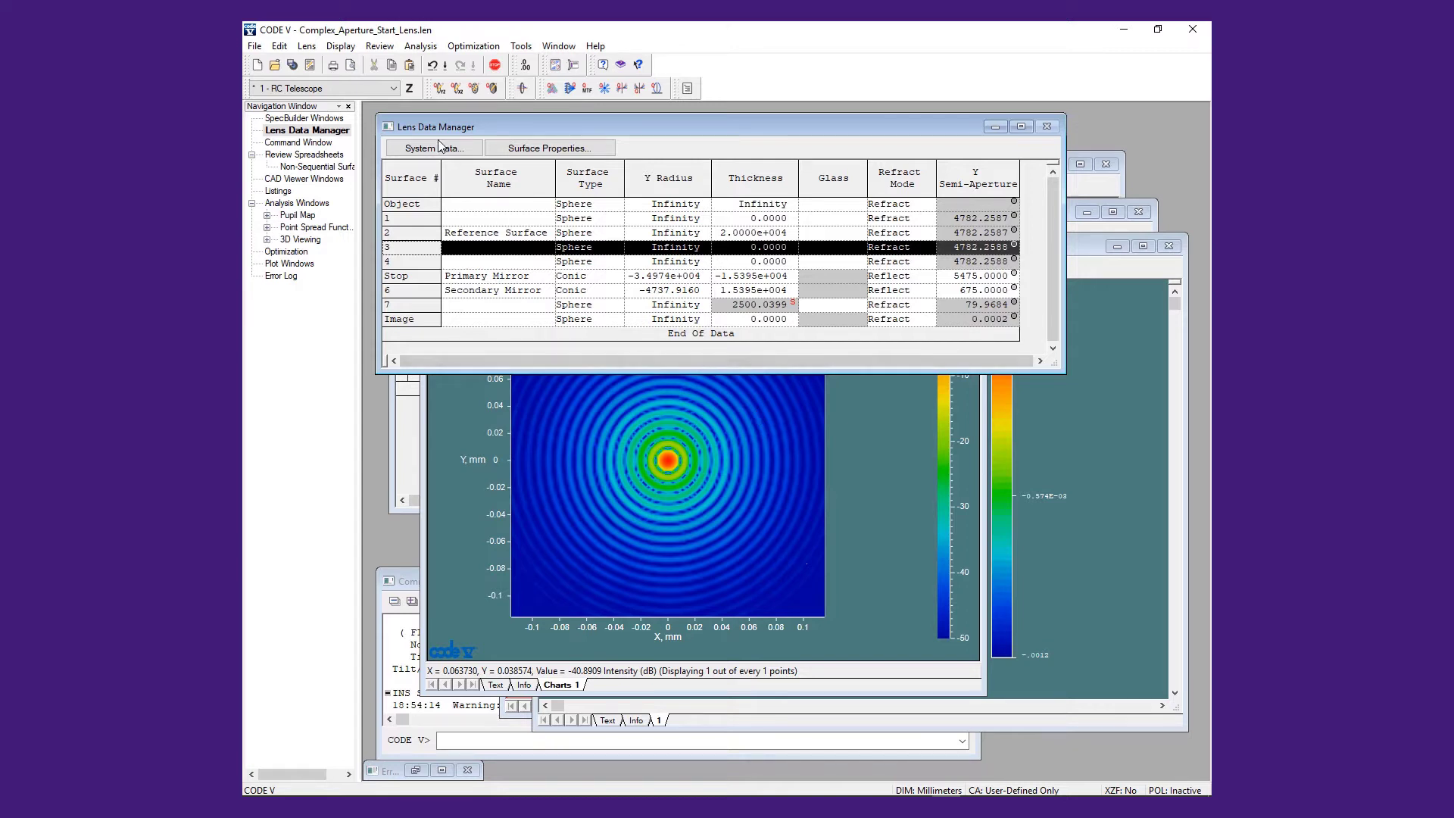
# - Create a new non-sequential range by converting surfaces 2 through Stop - Primary Mirror
pyautogui.click(277, 46)
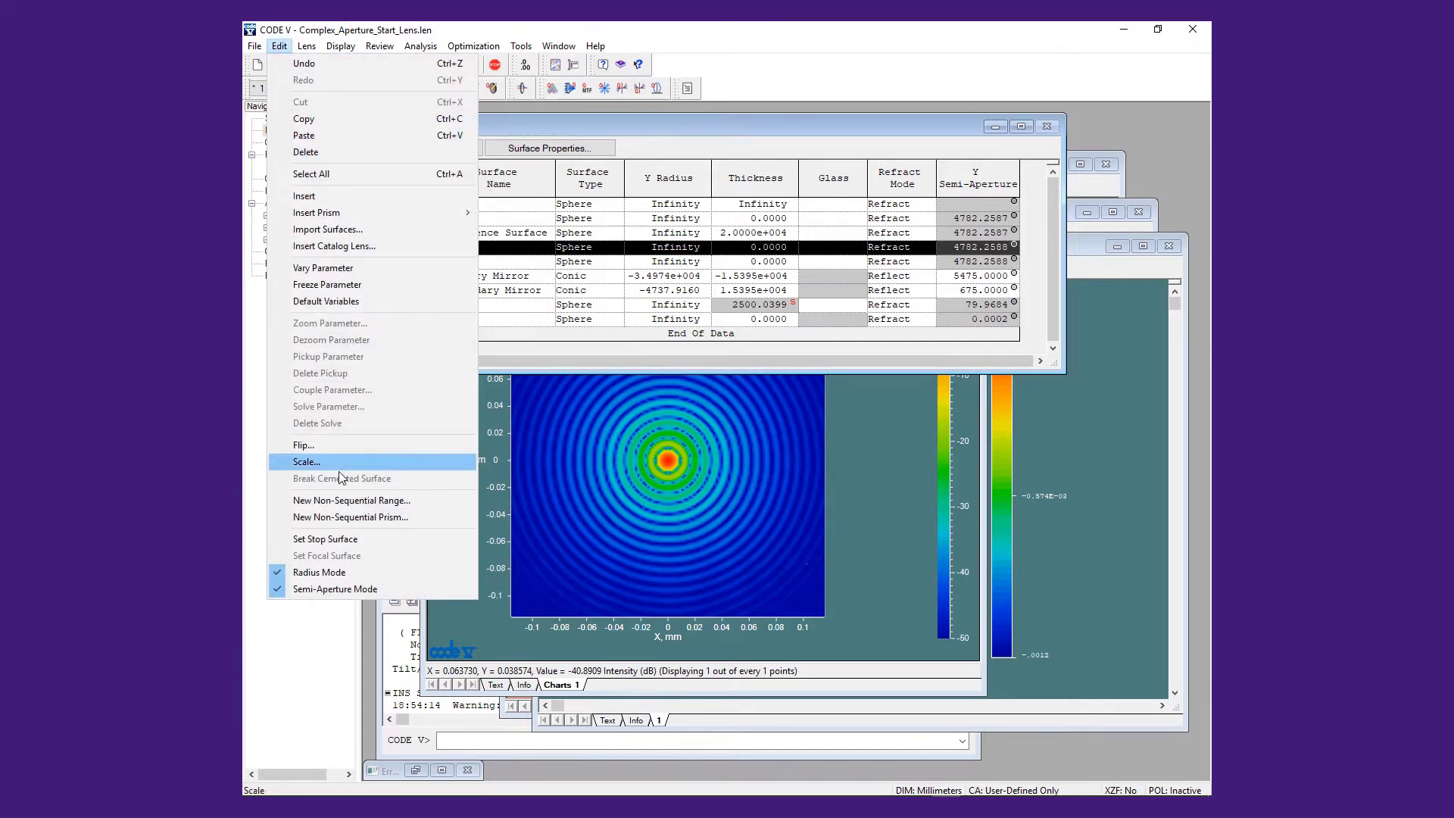
pyautogui.click(352, 500)
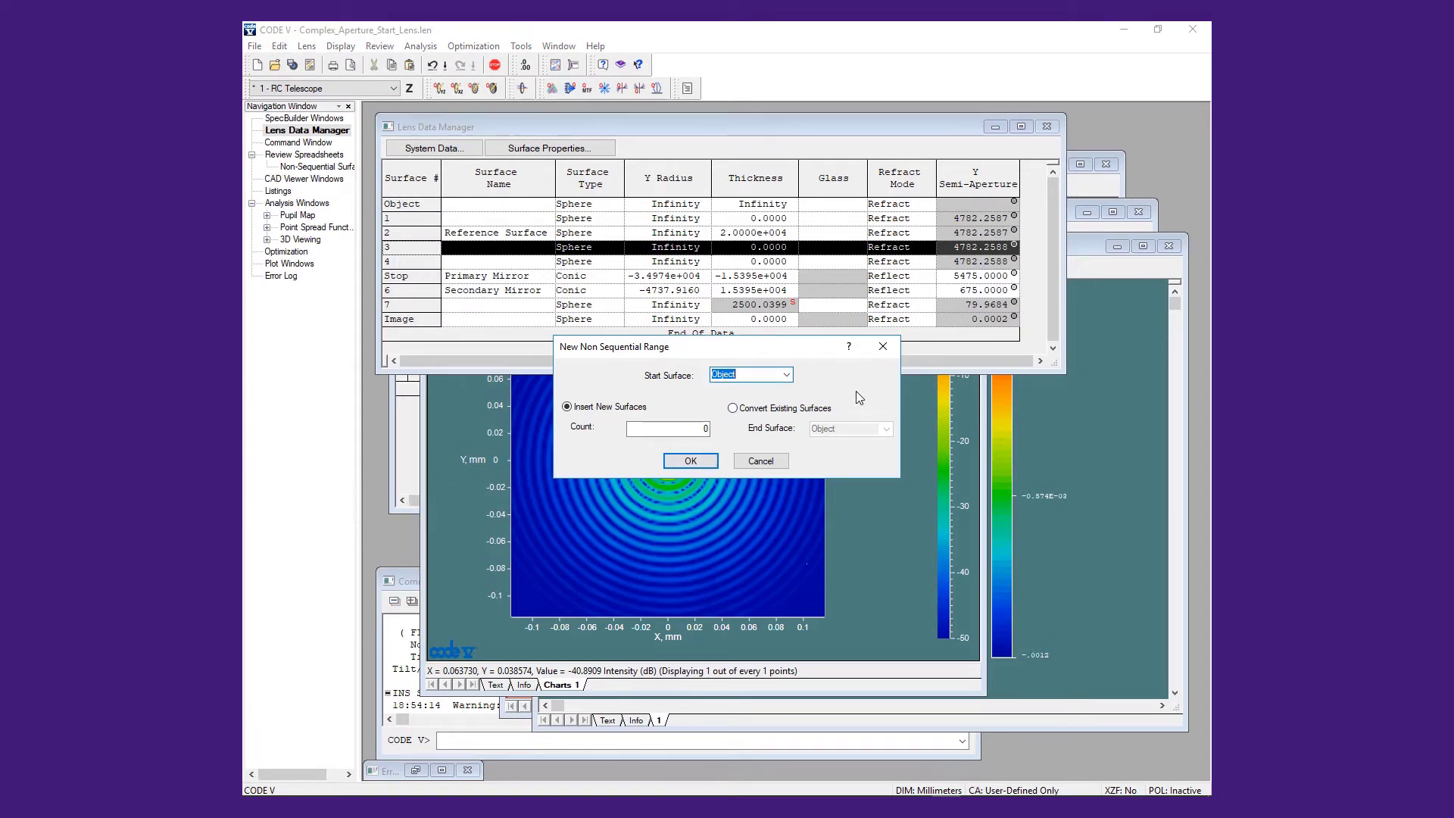
pyautogui.click(761, 411)
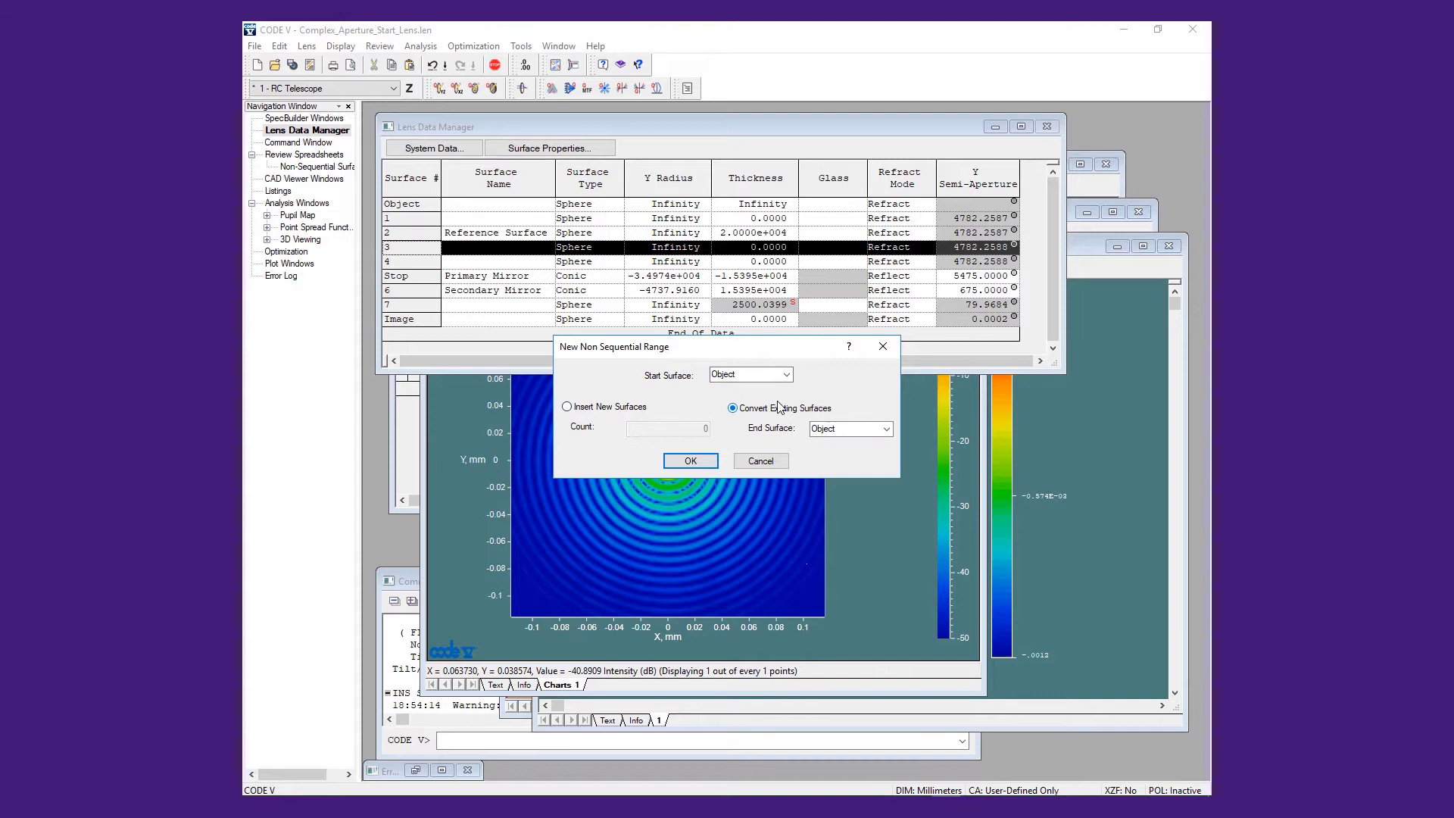
pyautogui.click(786, 374)
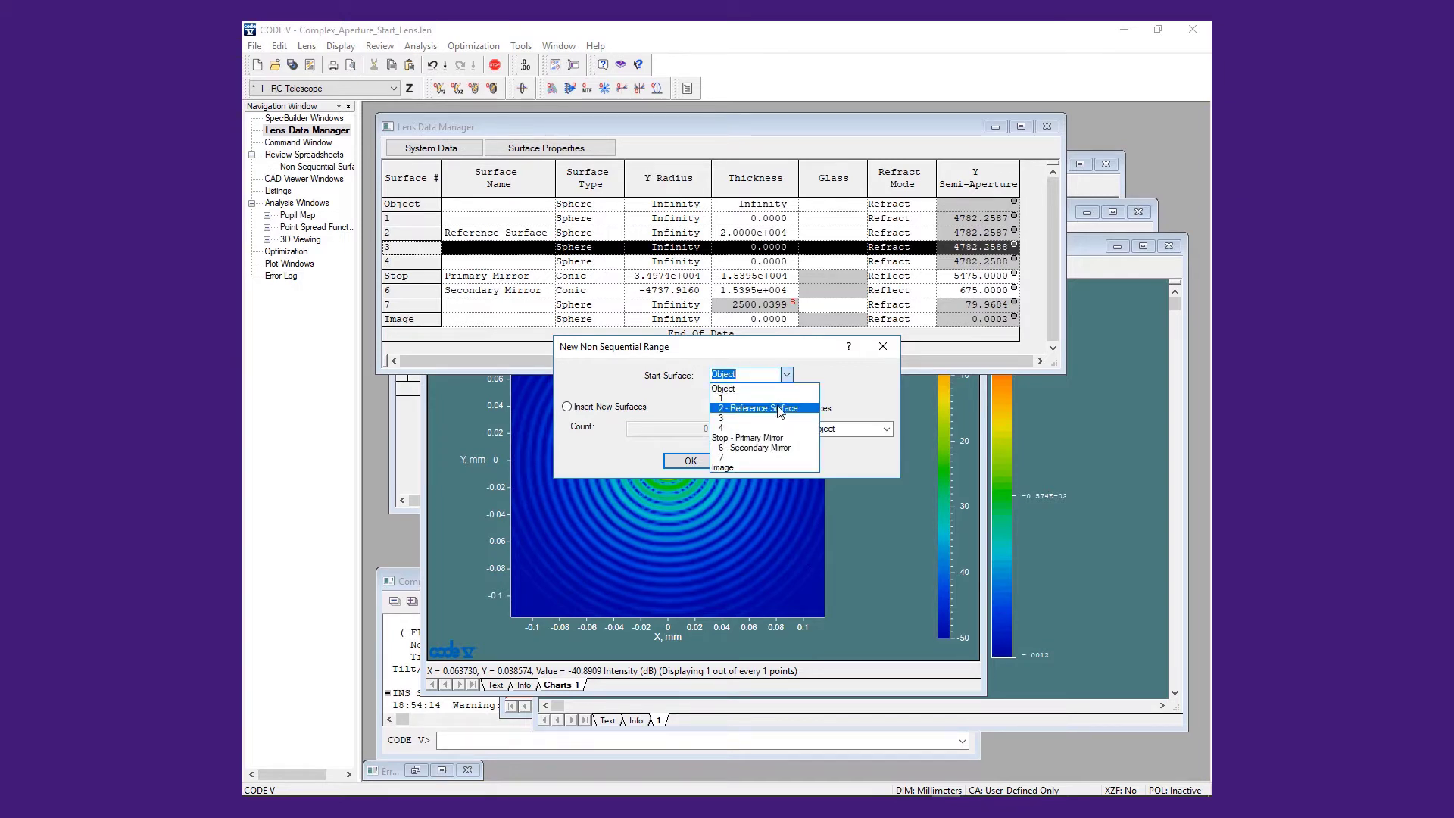
pyautogui.click(779, 409)
pyautogui.click(885, 428)
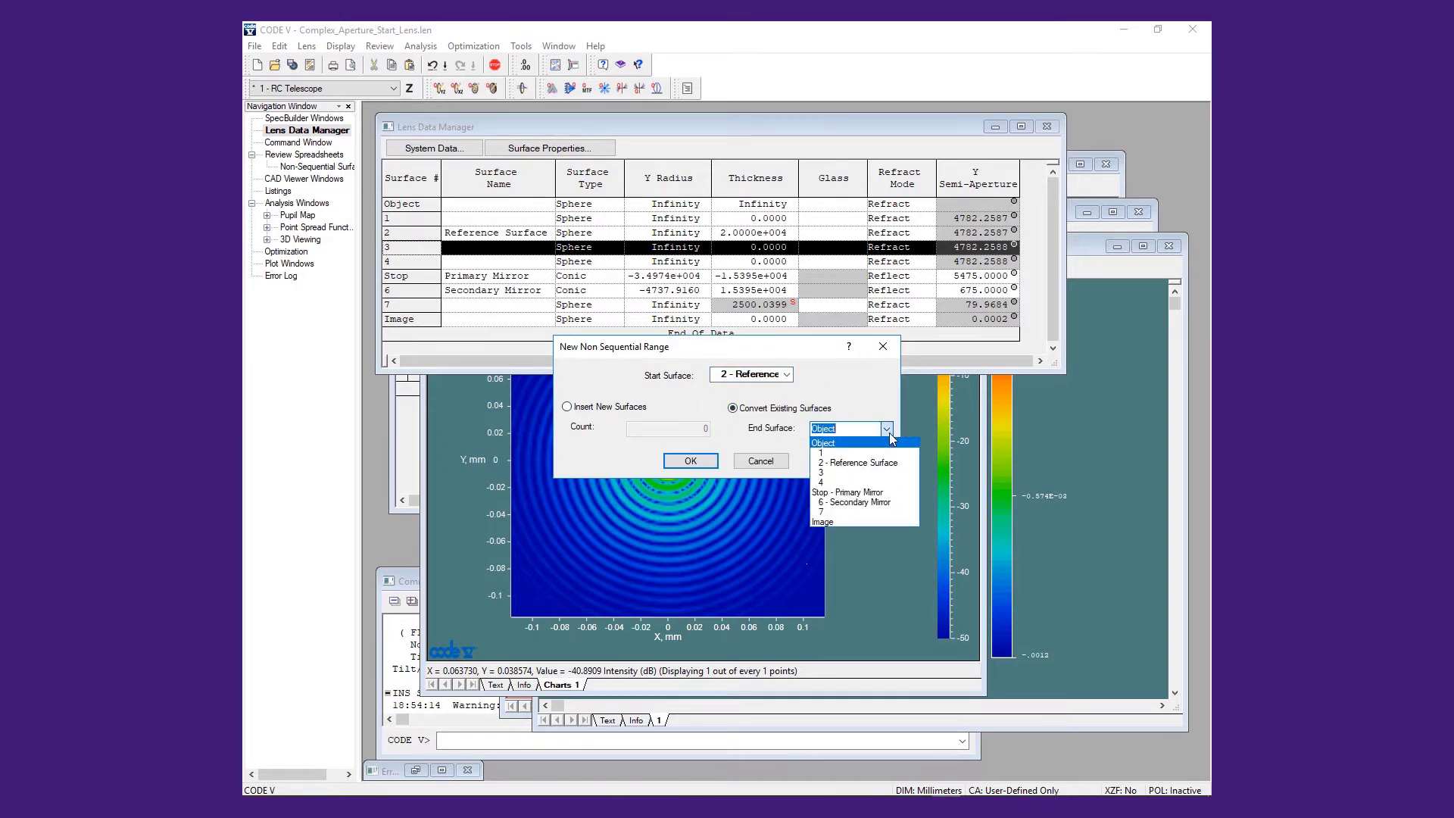
pyautogui.click(863, 492)
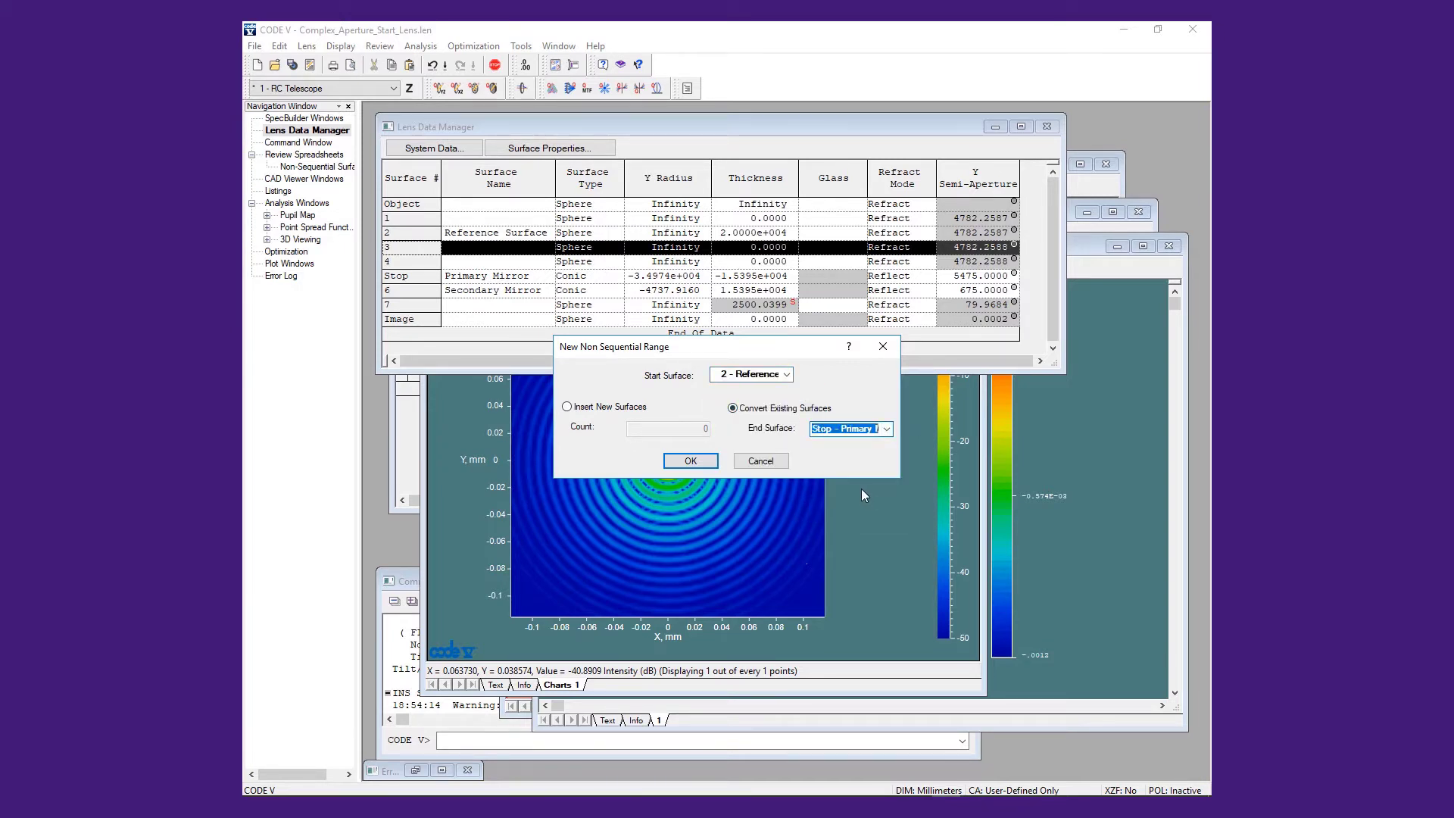
pyautogui.click(688, 463)
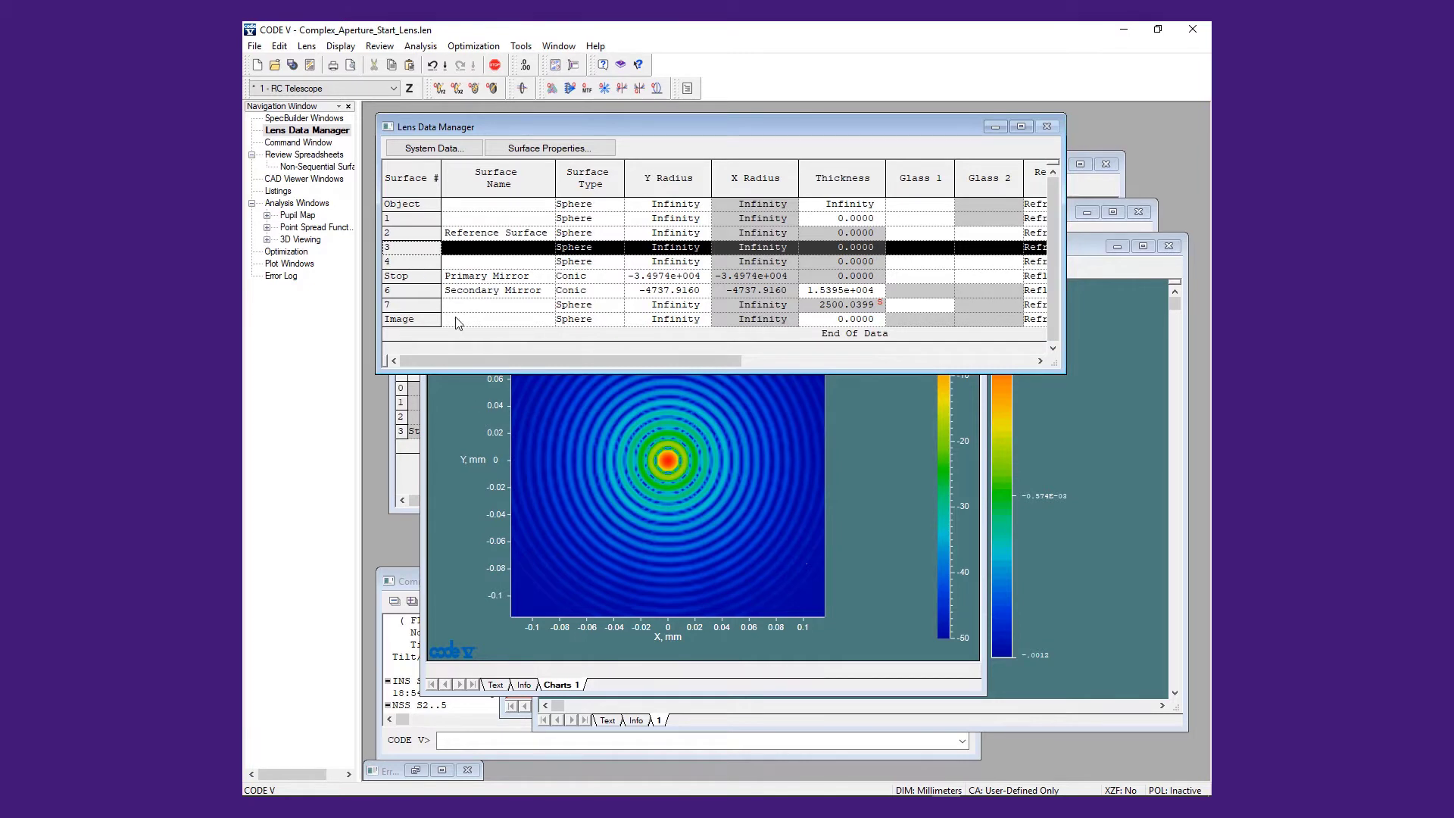
# - Change surfaces 3 and 4 from refract to reflect mode
pyautogui.click(429, 262)
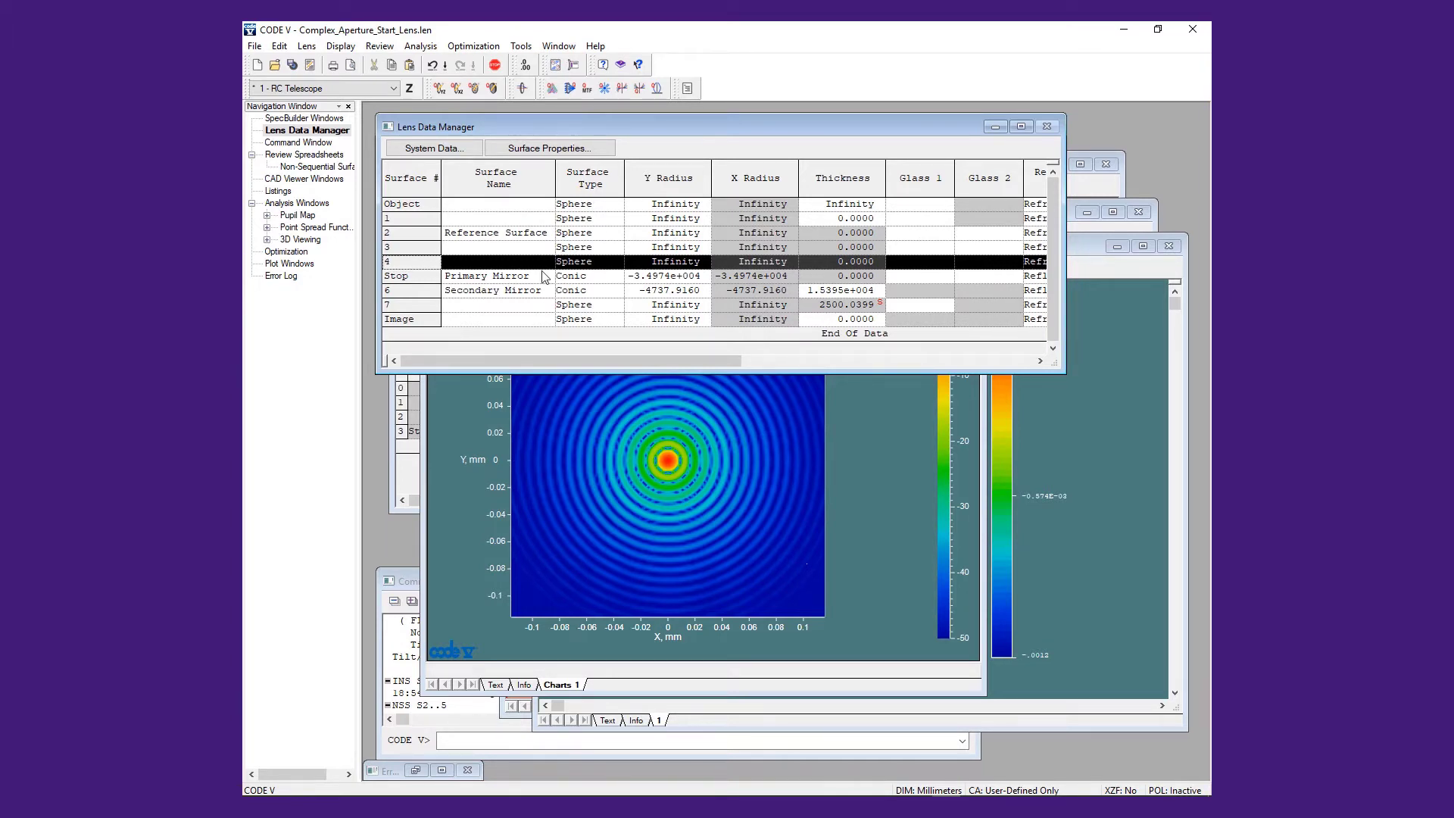
pyautogui.moveTo(1065, 262); pyautogui.dragTo(1144, 262)
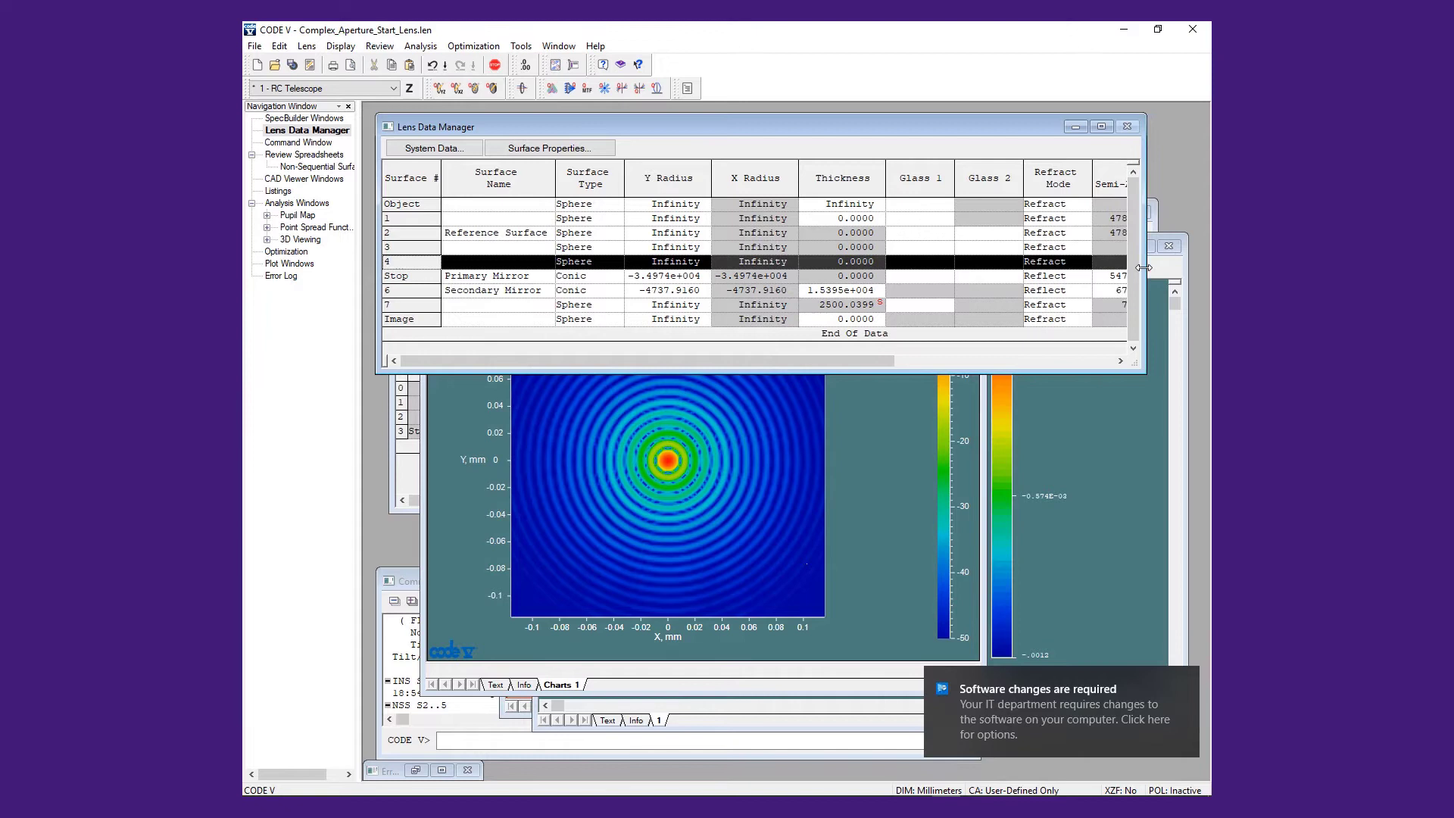
pyautogui.click(1088, 250)
pyautogui.click(1087, 255)
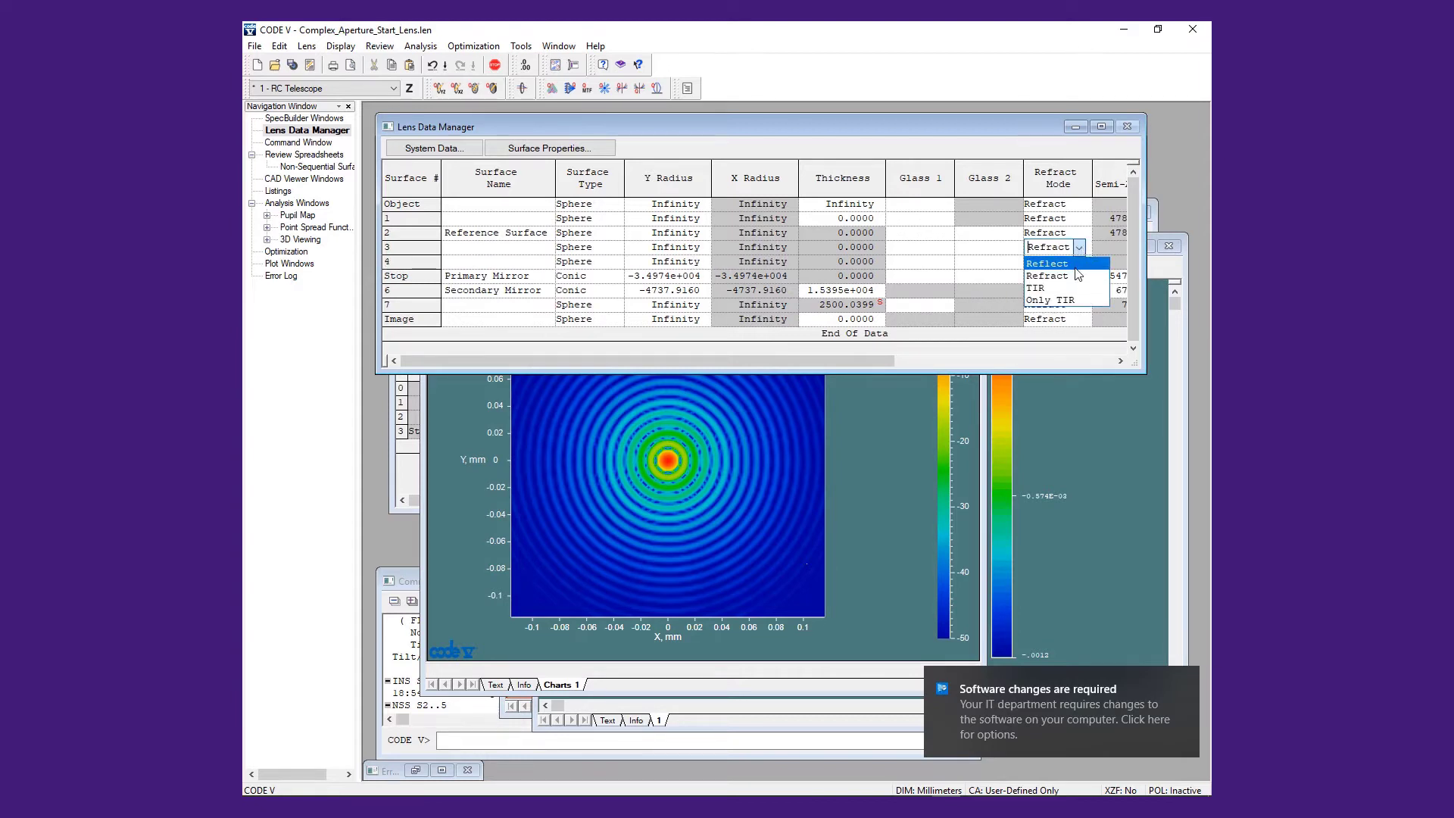
pyautogui.click(1081, 259)
pyautogui.click(1078, 265)
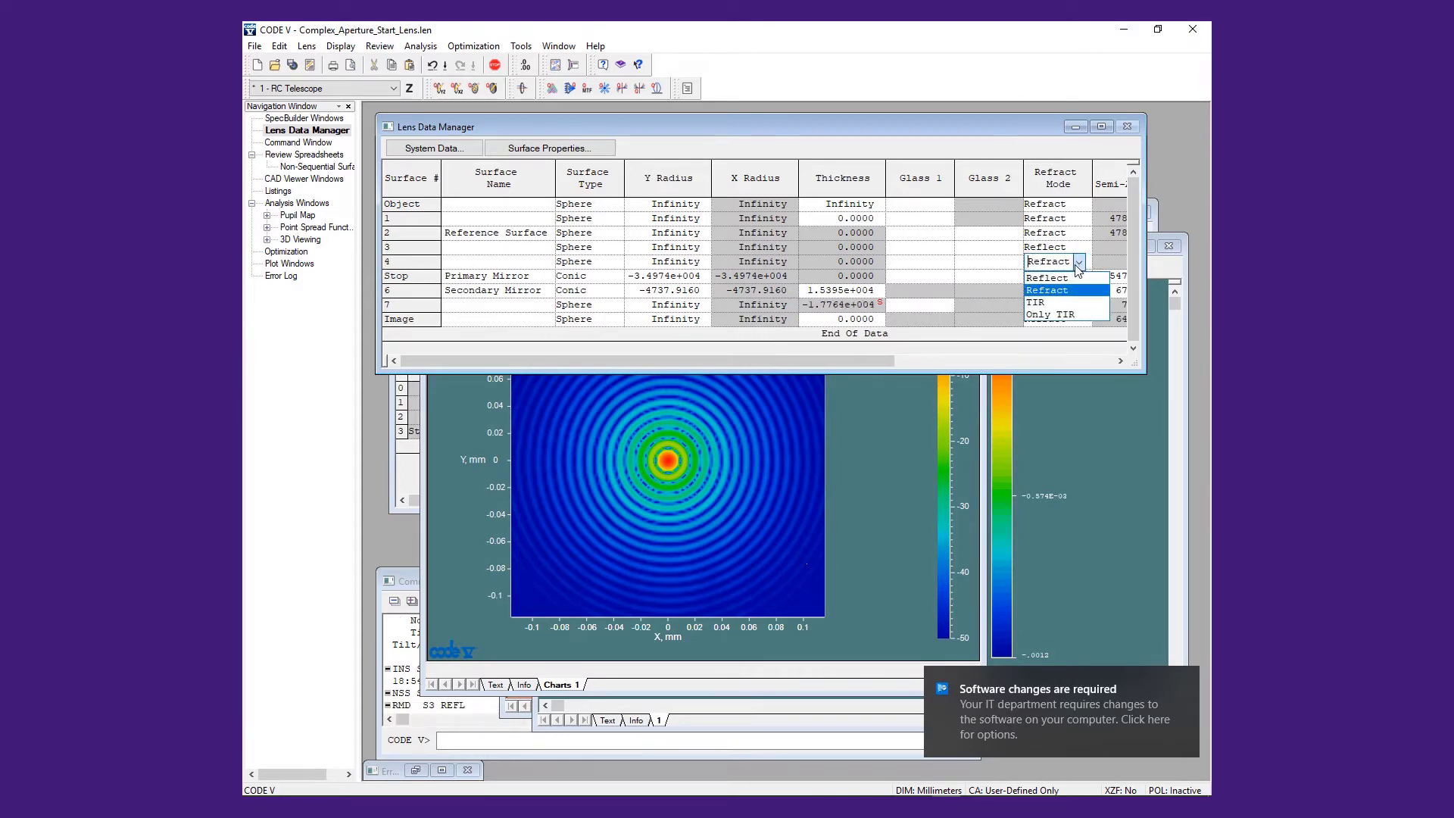
pyautogui.click(1057, 287)
# - Set Glass 1 and Glass 2 of surfaces 3 and 4 to OPAQUE
pyautogui.click(932, 251)
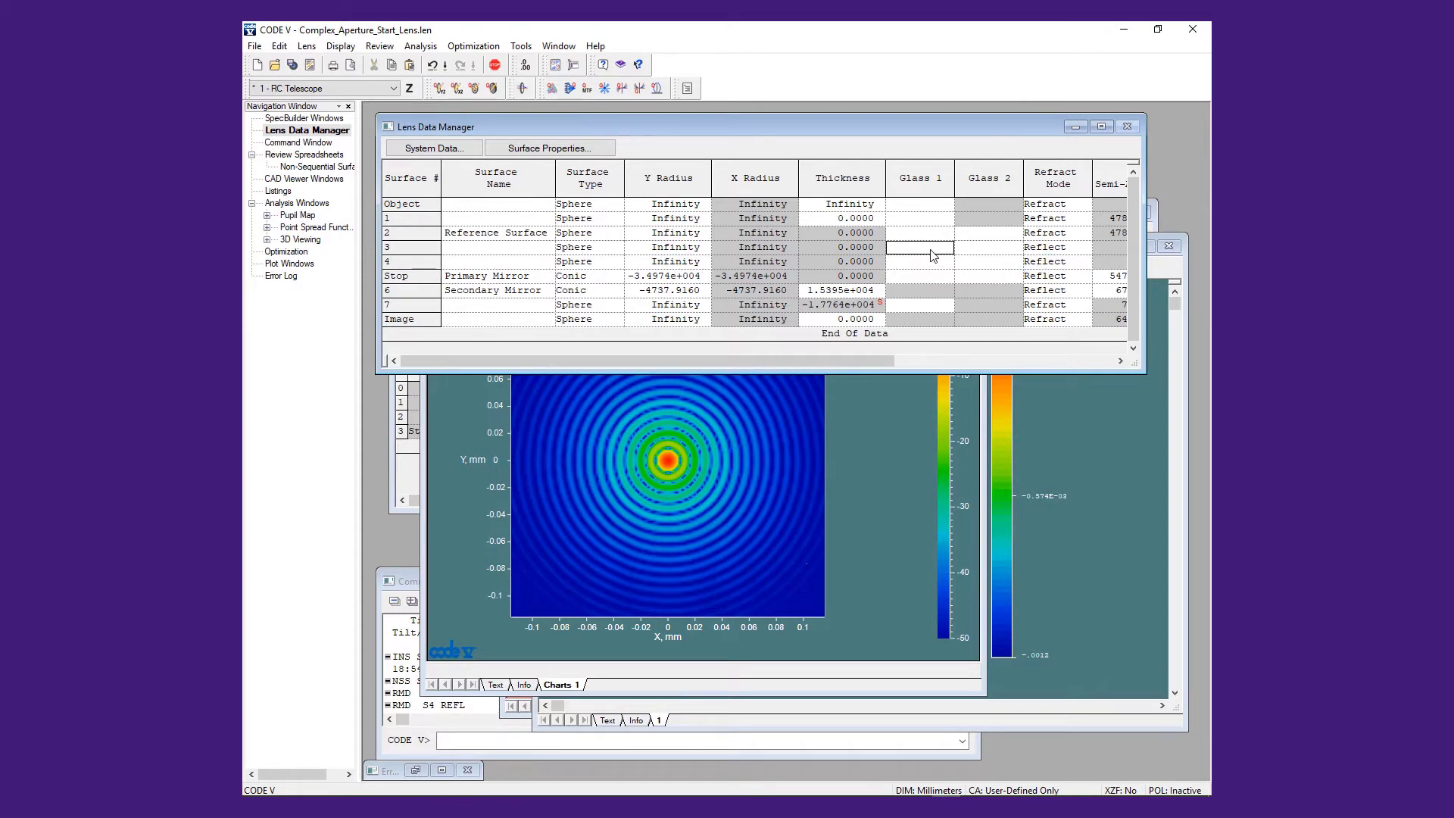
pyautogui.write('opaque')
pyautogui.press('Return')
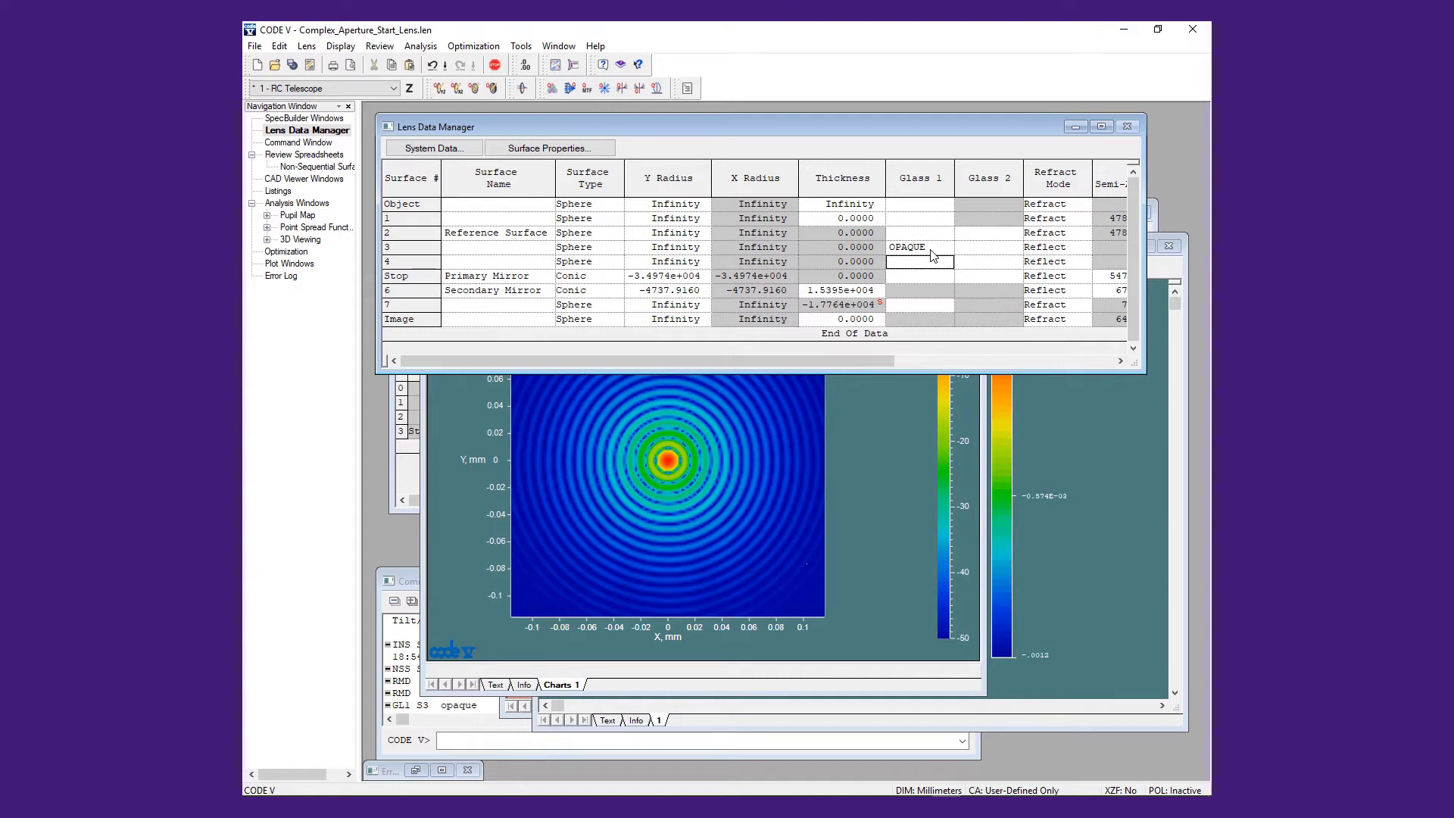
pyautogui.click(931, 249)
pyautogui.hotkey('ctrl', 'c')
pyautogui.click(974, 250)
pyautogui.hotkey('ctrl', 'v')
pyautogui.click(948, 263)
pyautogui.hotkey('ctrl', 'v')
pyautogui.click(972, 266)
pyautogui.hotkey('ctrl', 'v')
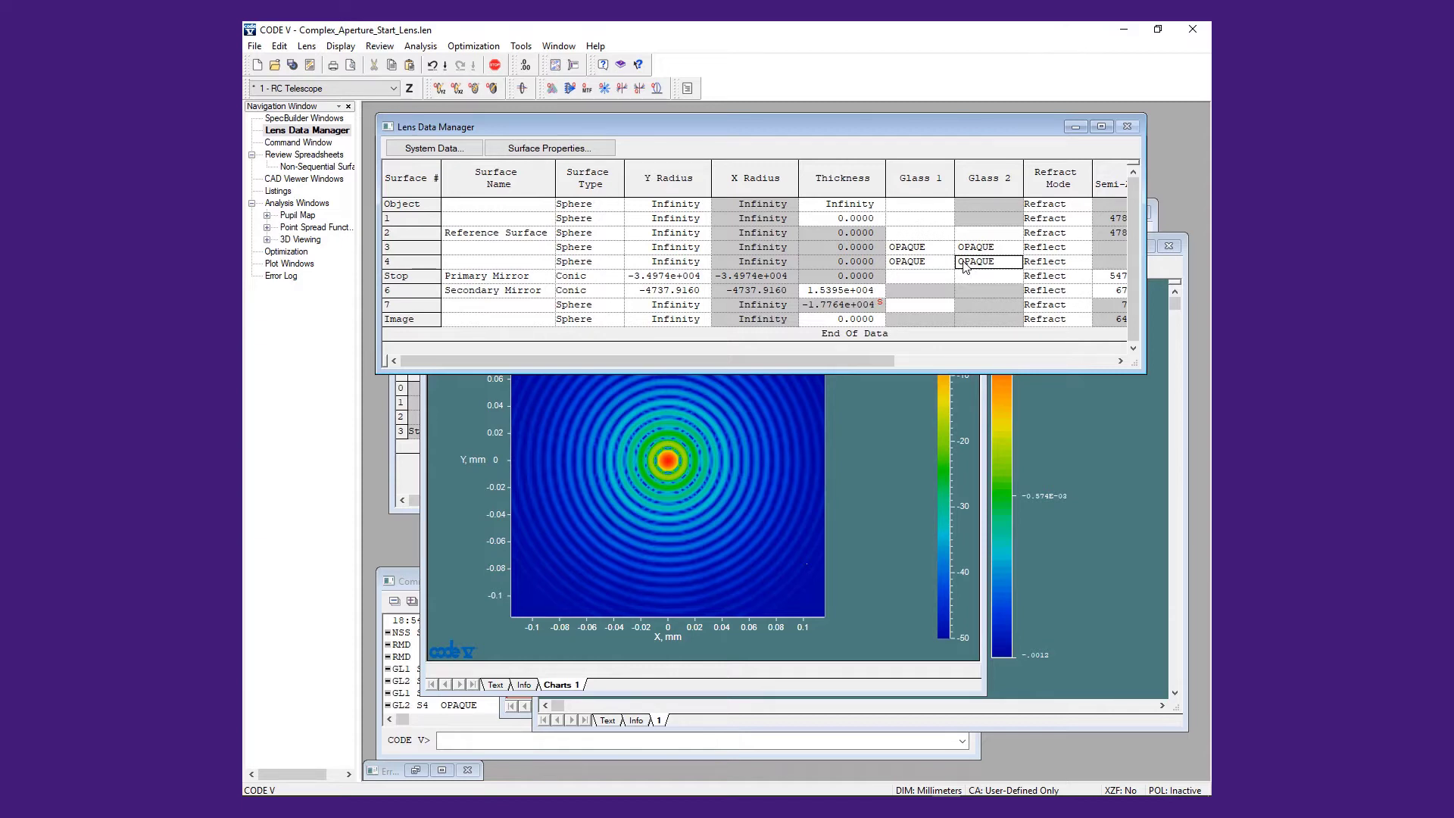
# - Drag RC_Mechanical.stp from the Non_Sequential_CAD folder into CODE V as a CAD model
pyautogui.click(254, 46)
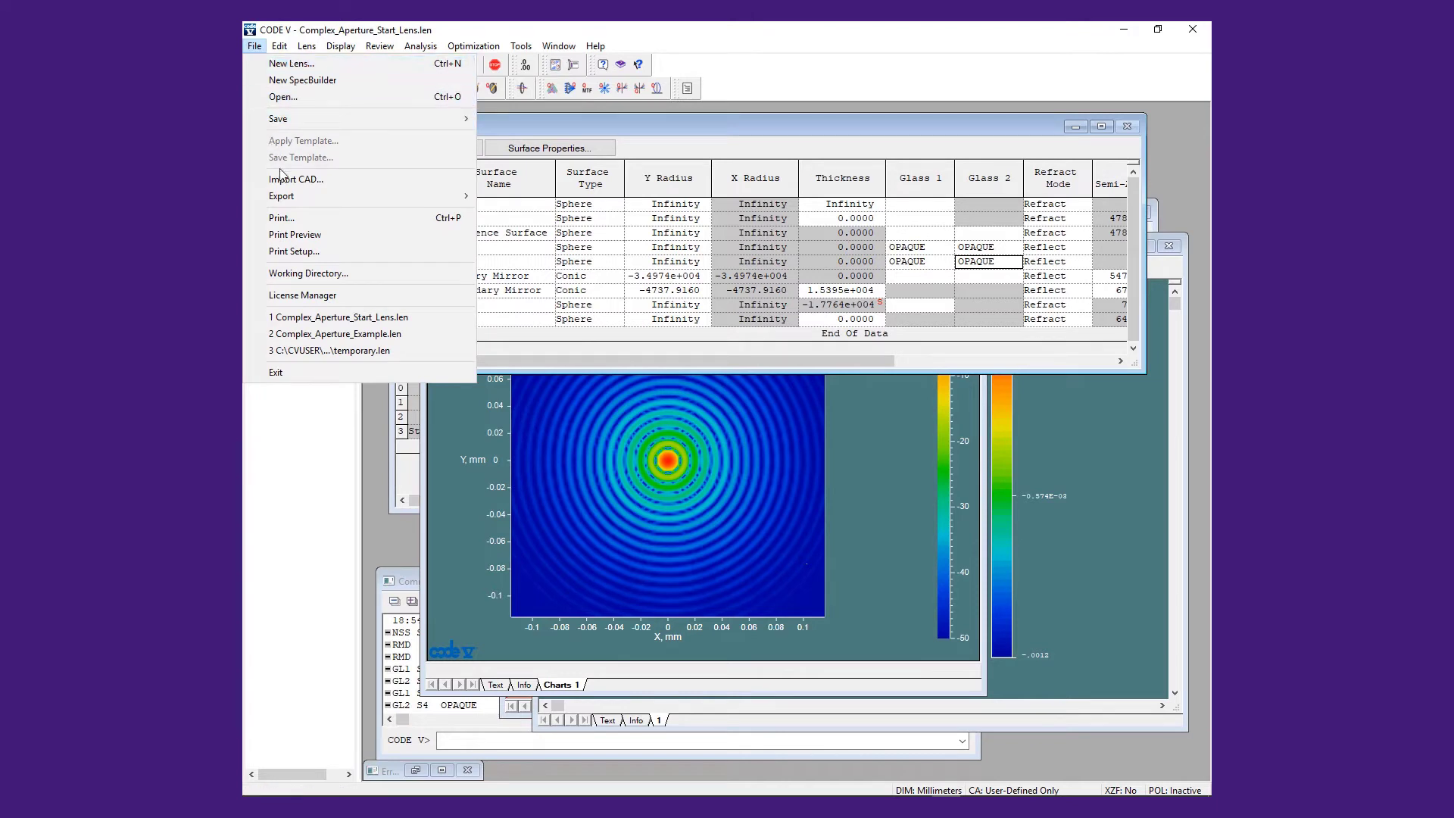
pyautogui.click(544, 28)
pyautogui.hotkey('alt', 'Tab')
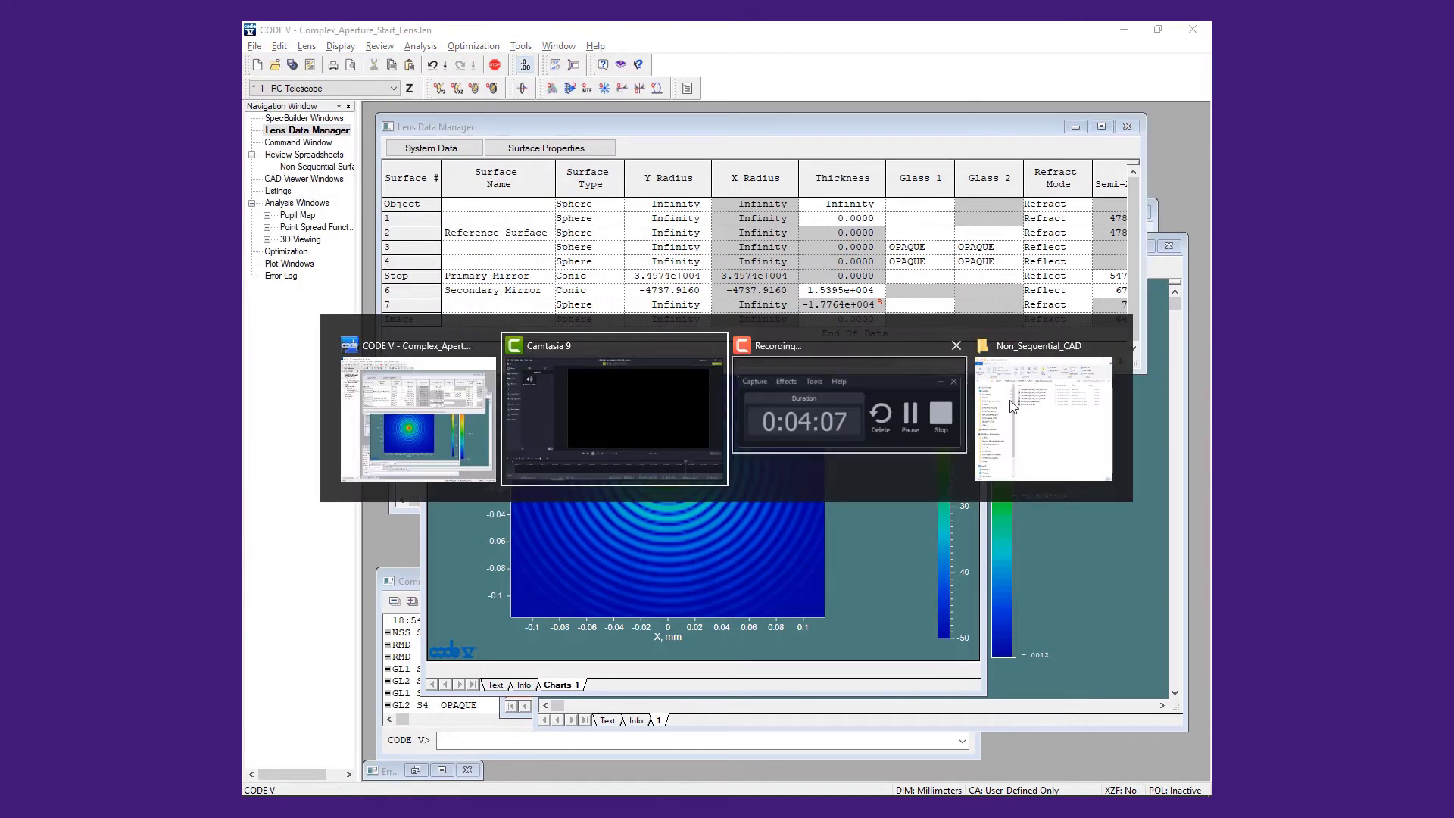
pyautogui.click(1022, 401)
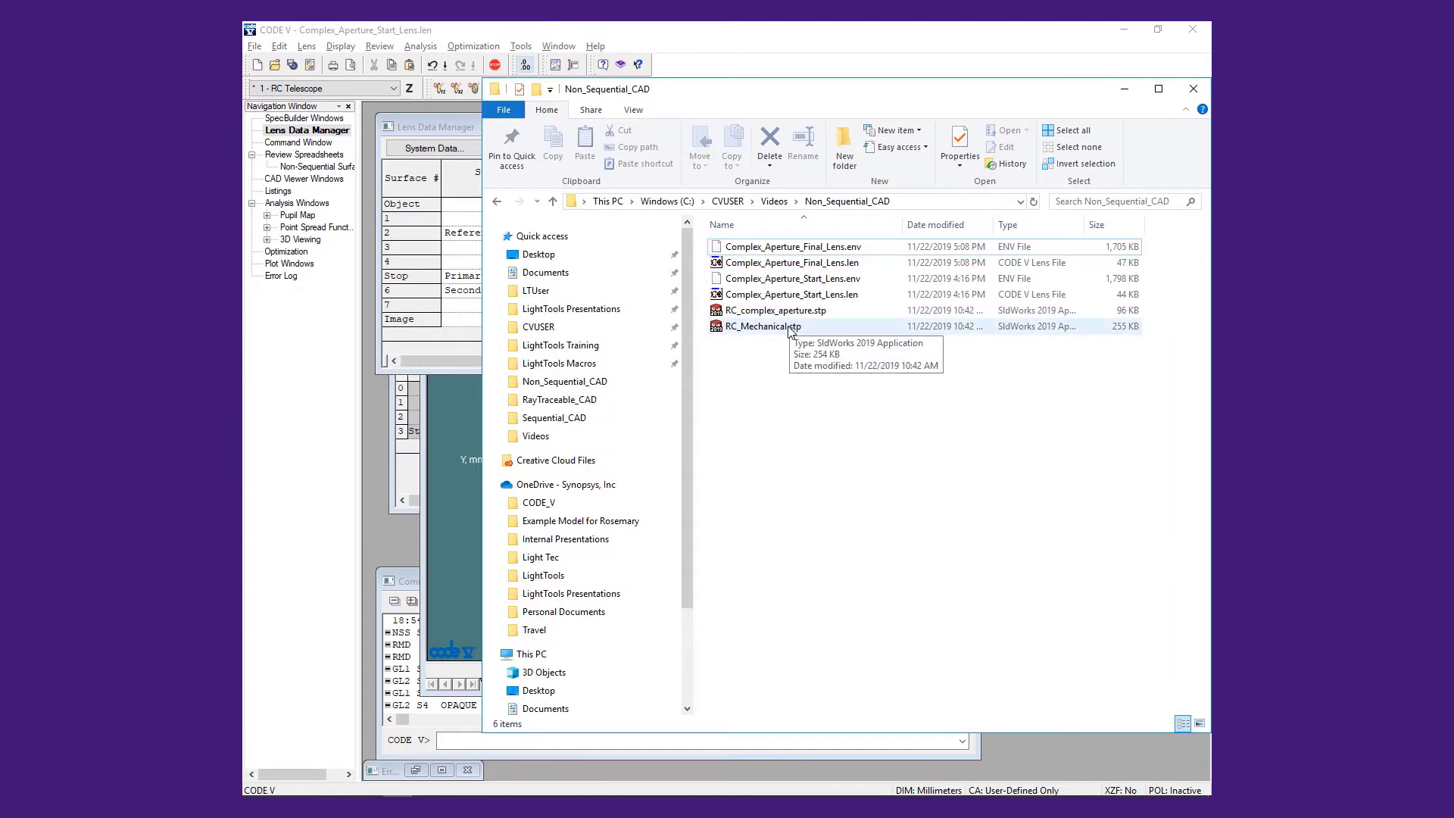
pyautogui.moveTo(793, 327); pyautogui.dragTo(411, 536)
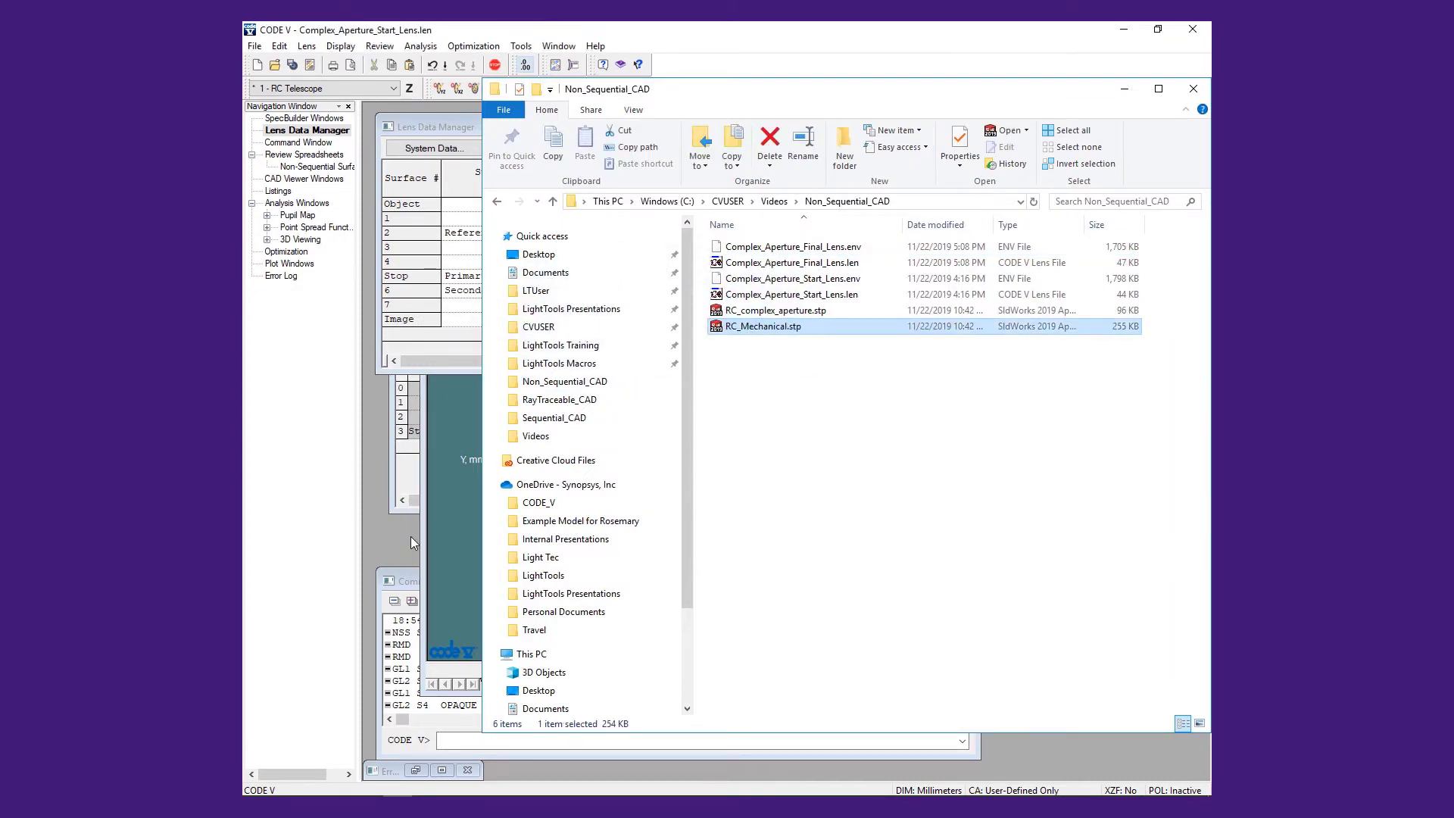
pyautogui.click(1125, 90)
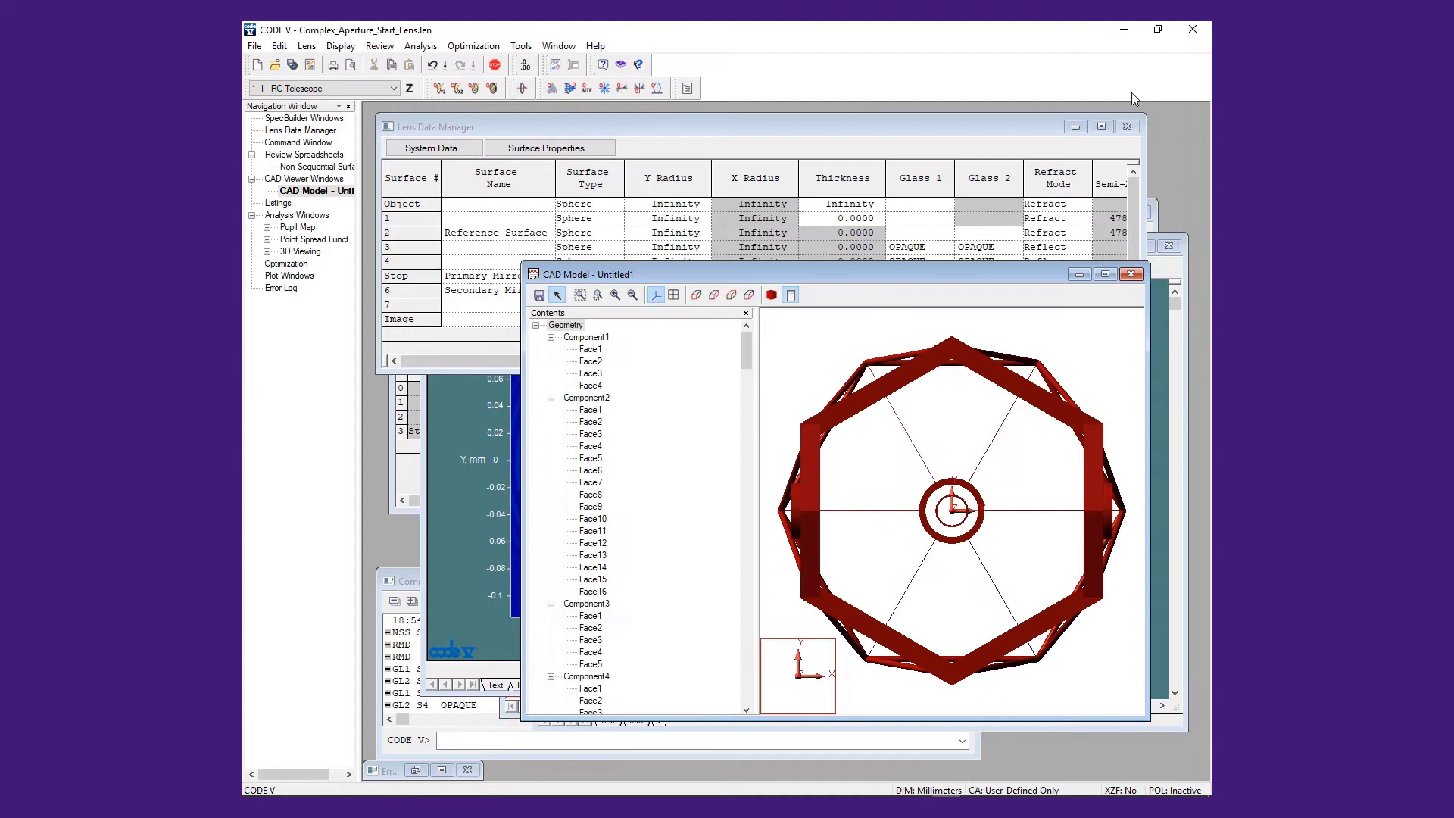
# - Move and widen the CAD model viewer, then orbit and zoom to inspect the frame's spider rings
pyautogui.moveTo(971, 277); pyautogui.dragTo(835, 222)
pyautogui.moveTo(1012, 308); pyautogui.dragTo(982, 390)
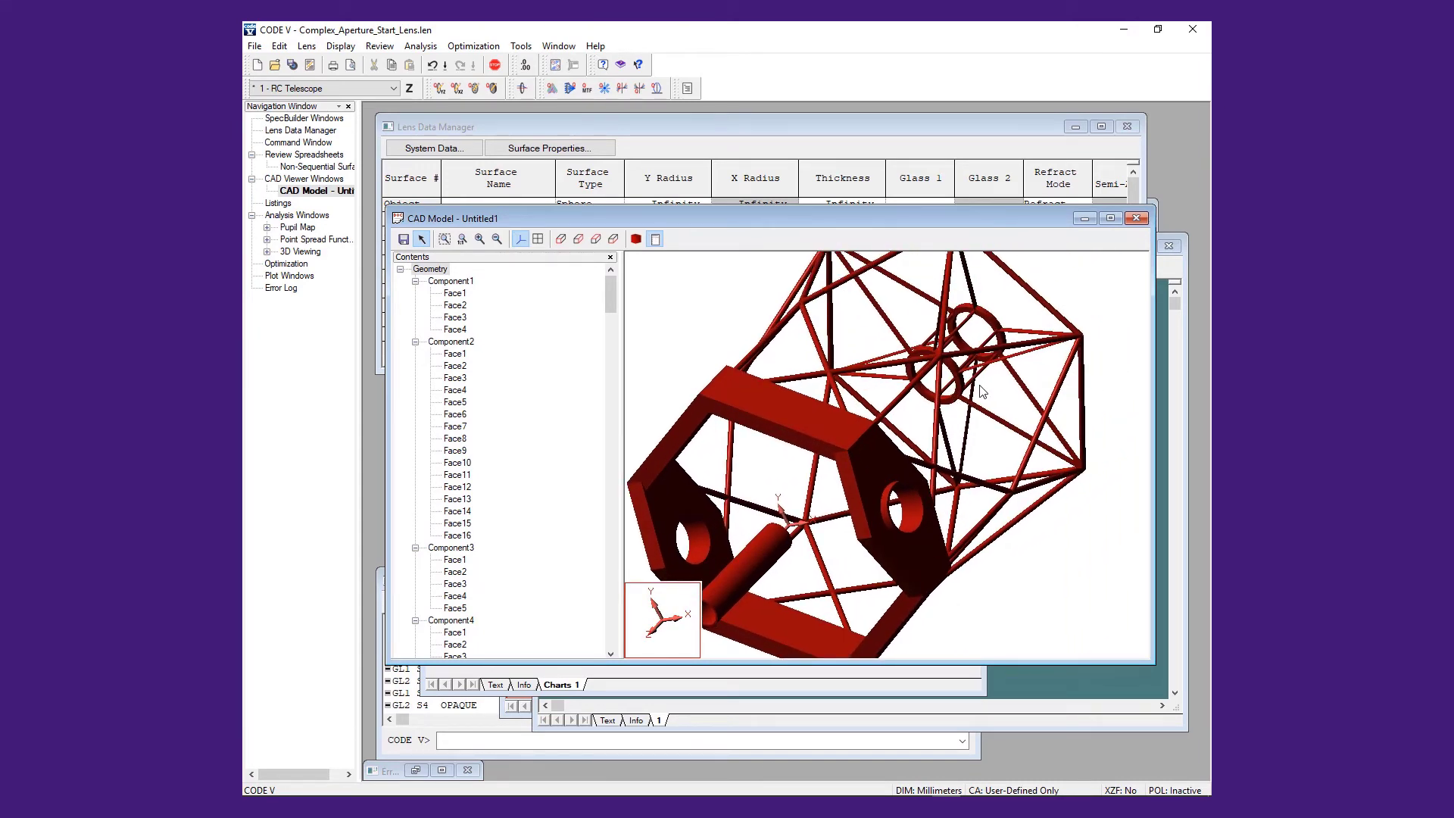
pyautogui.scroll(-3, 982, 391)
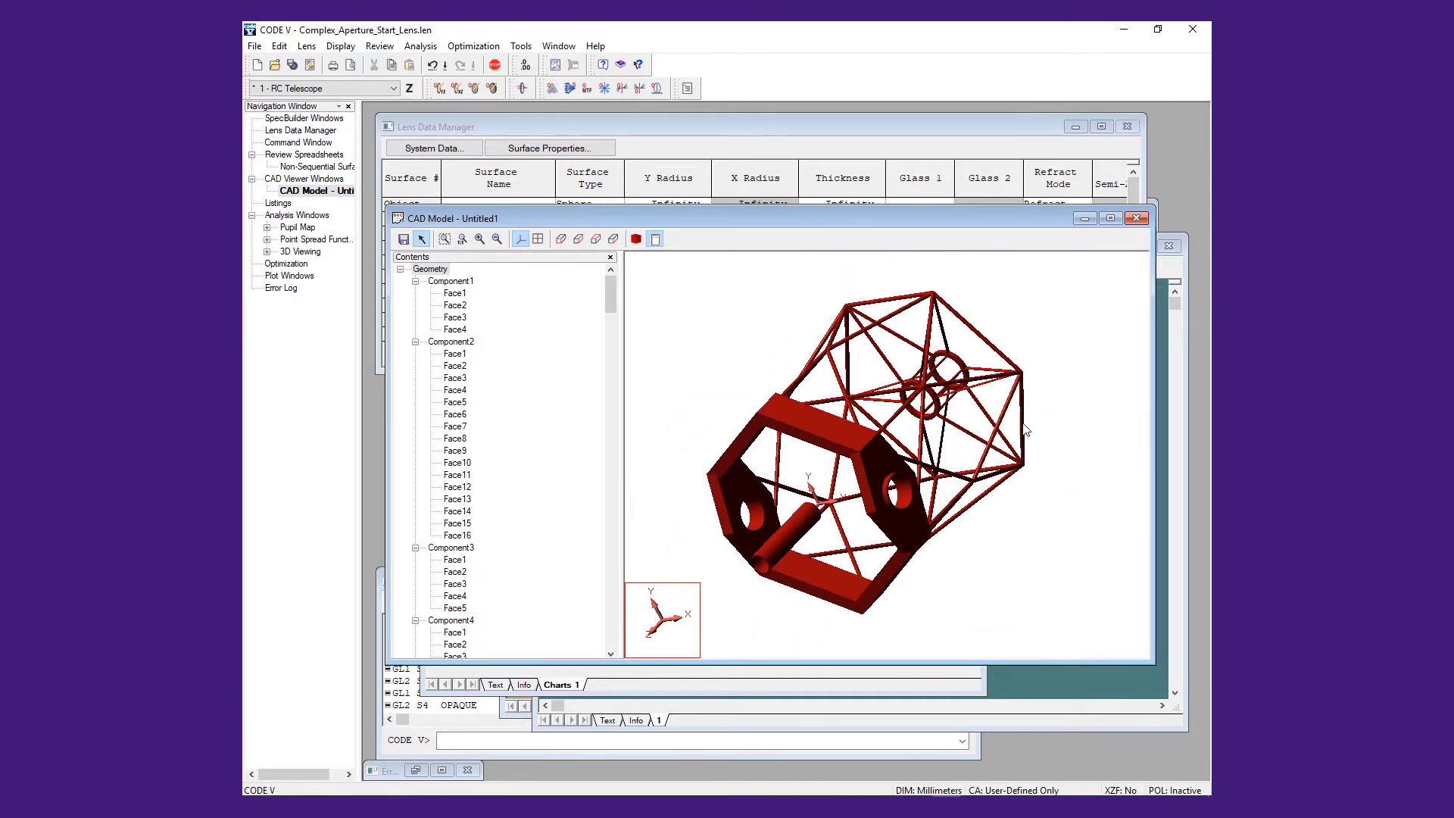
pyautogui.moveTo(1027, 430); pyautogui.dragTo(891, 495)
pyautogui.moveTo(1068, 374); pyautogui.dragTo(925, 465)
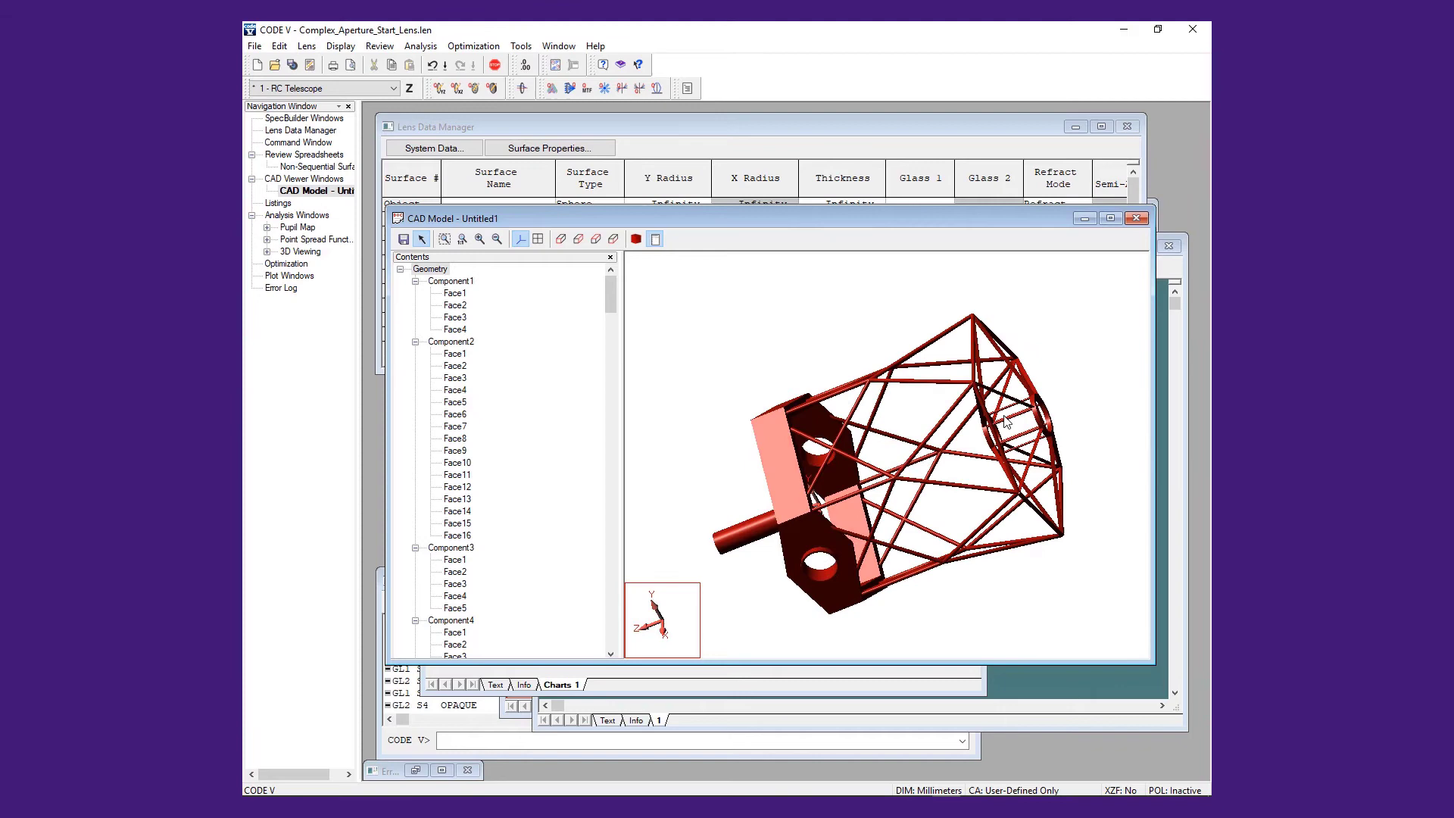
pyautogui.moveTo(1028, 462)
pyautogui.mouseDown()
pyautogui.moveTo(992, 458)
pyautogui.moveTo(1026, 438)
pyautogui.mouseUp()
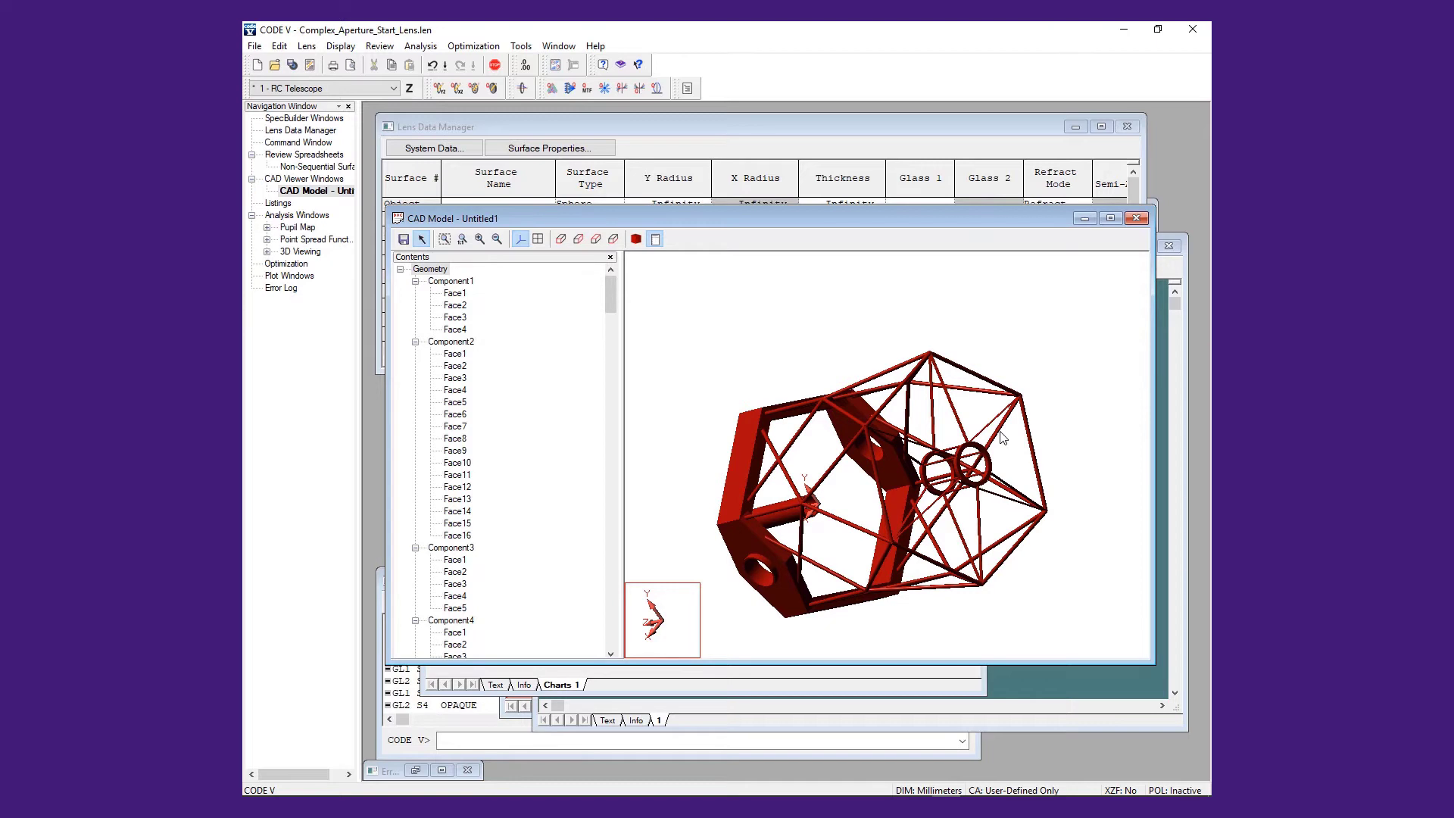
pyautogui.moveTo(888, 535)
pyautogui.mouseDown()
pyautogui.moveTo(909, 545)
pyautogui.moveTo(901, 557)
pyautogui.mouseUp()
pyautogui.scroll(3, 824, 518)
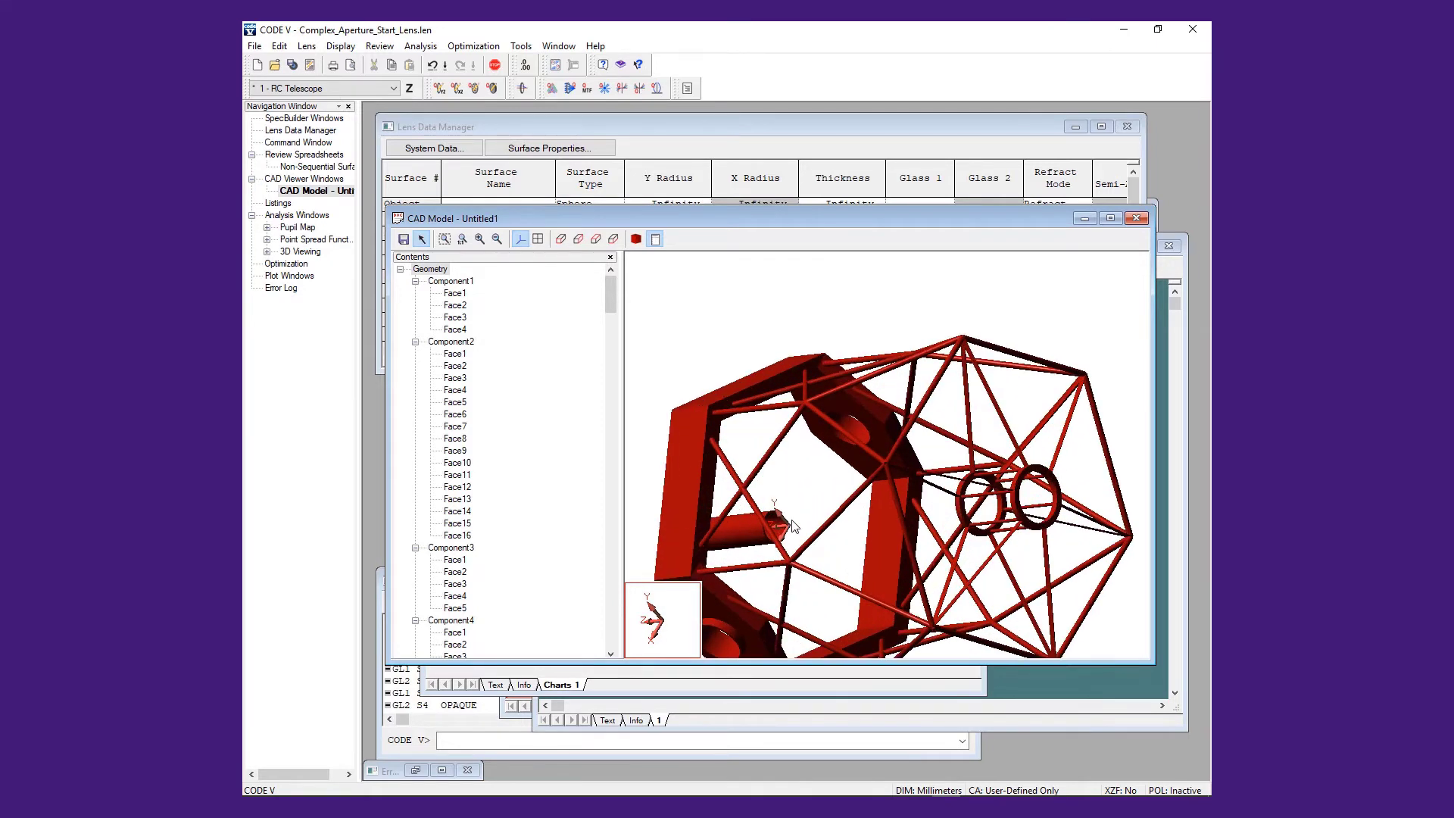
pyautogui.scroll(2, 787, 545)
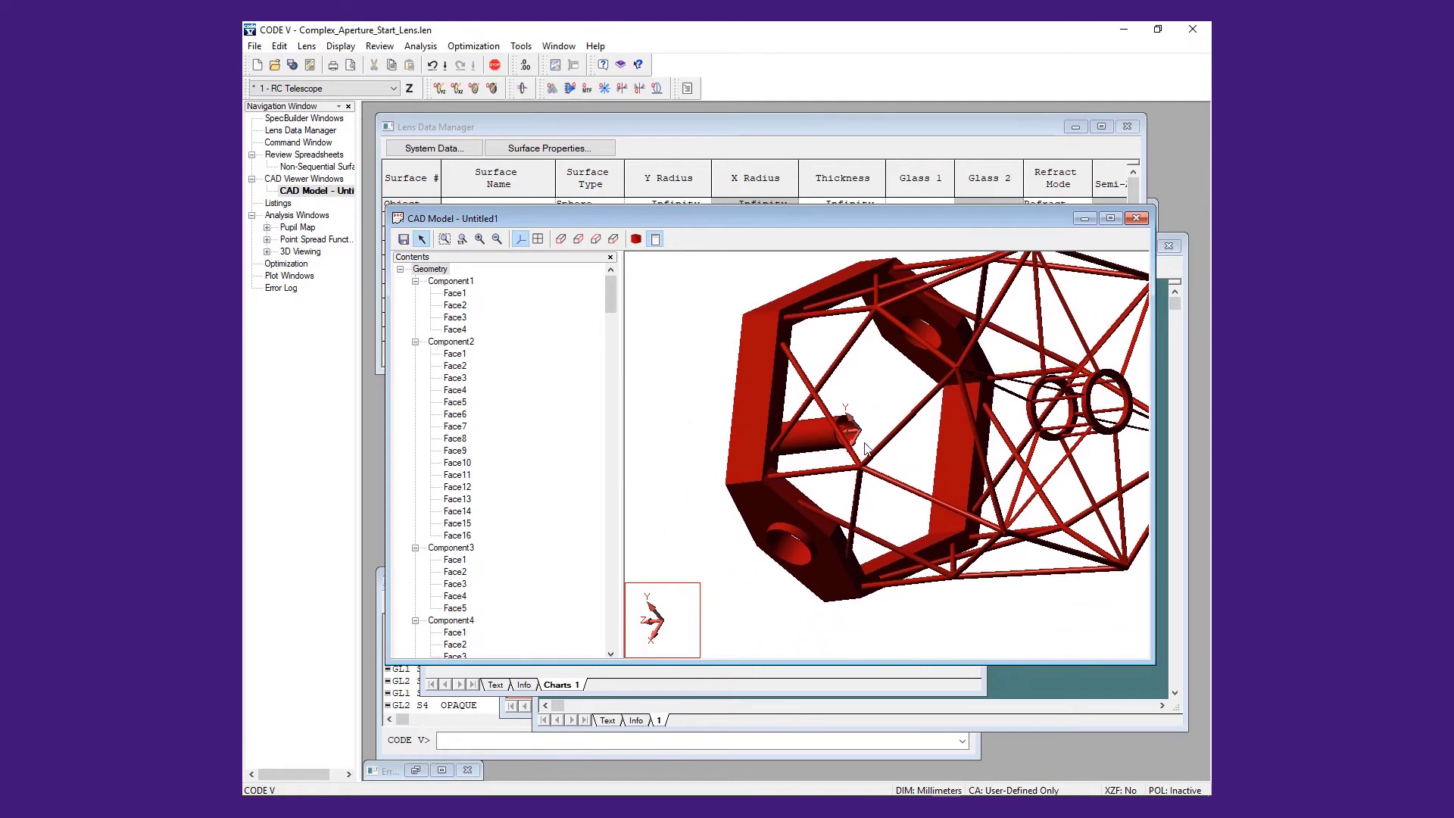
pyautogui.scroll(3, 865, 445)
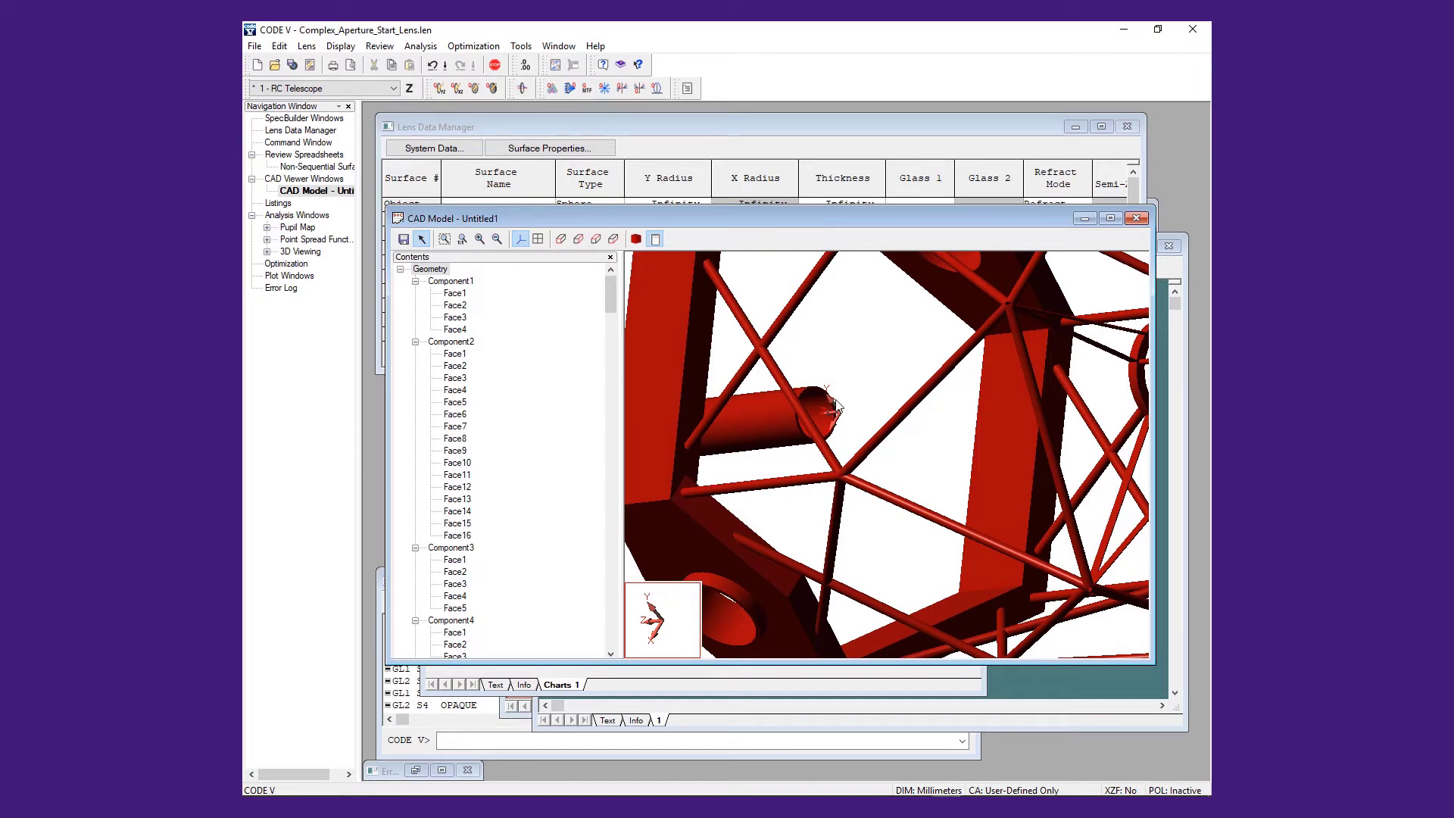
pyautogui.scroll(-3, 836, 409)
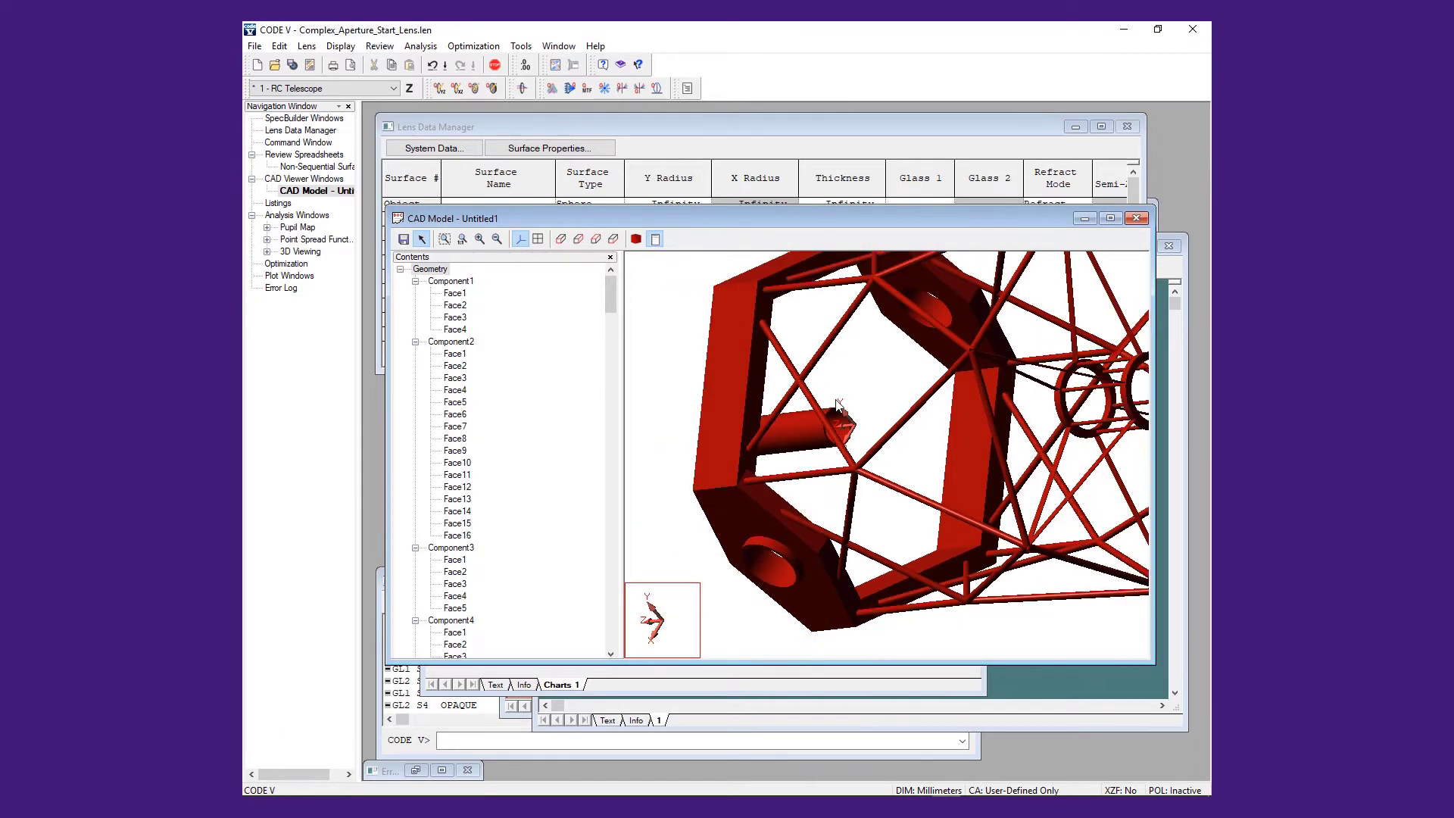
pyautogui.scroll(-3, 839, 413)
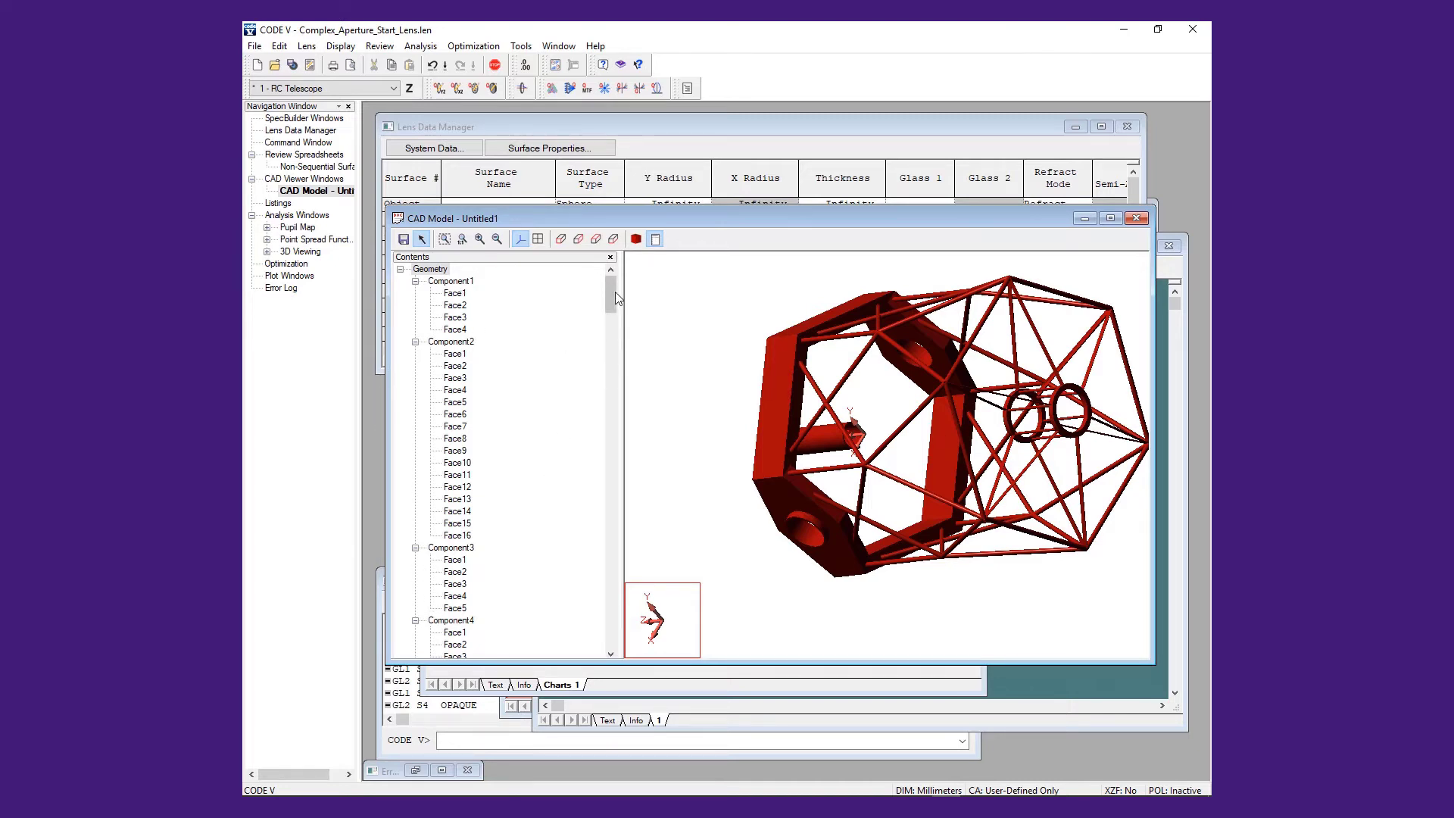
pyautogui.moveTo(612, 294); pyautogui.dragTo(595, 417)
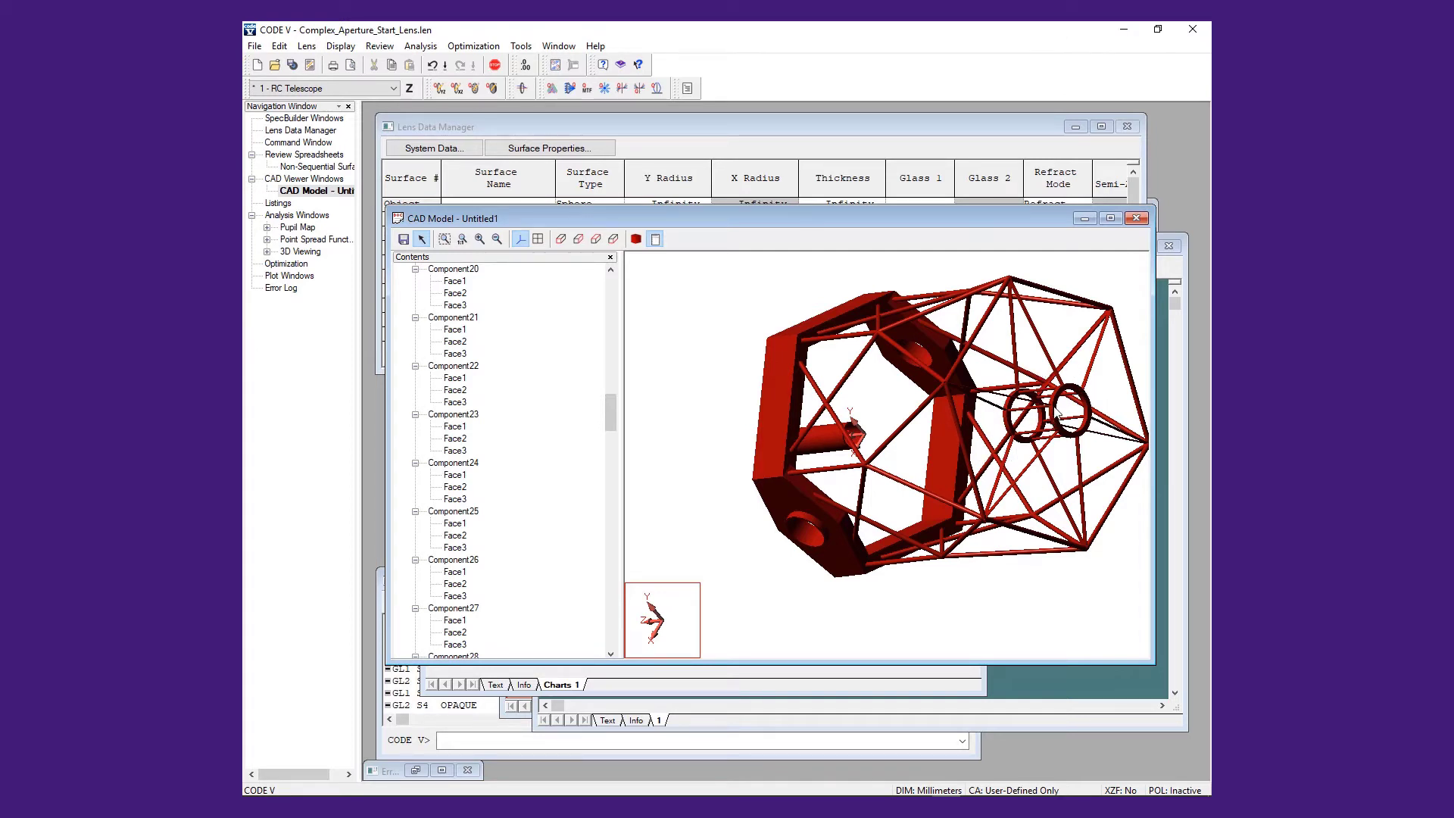
pyautogui.moveTo(1057, 413)
pyautogui.moveTo(615, 411); pyautogui.dragTo(607, 437)
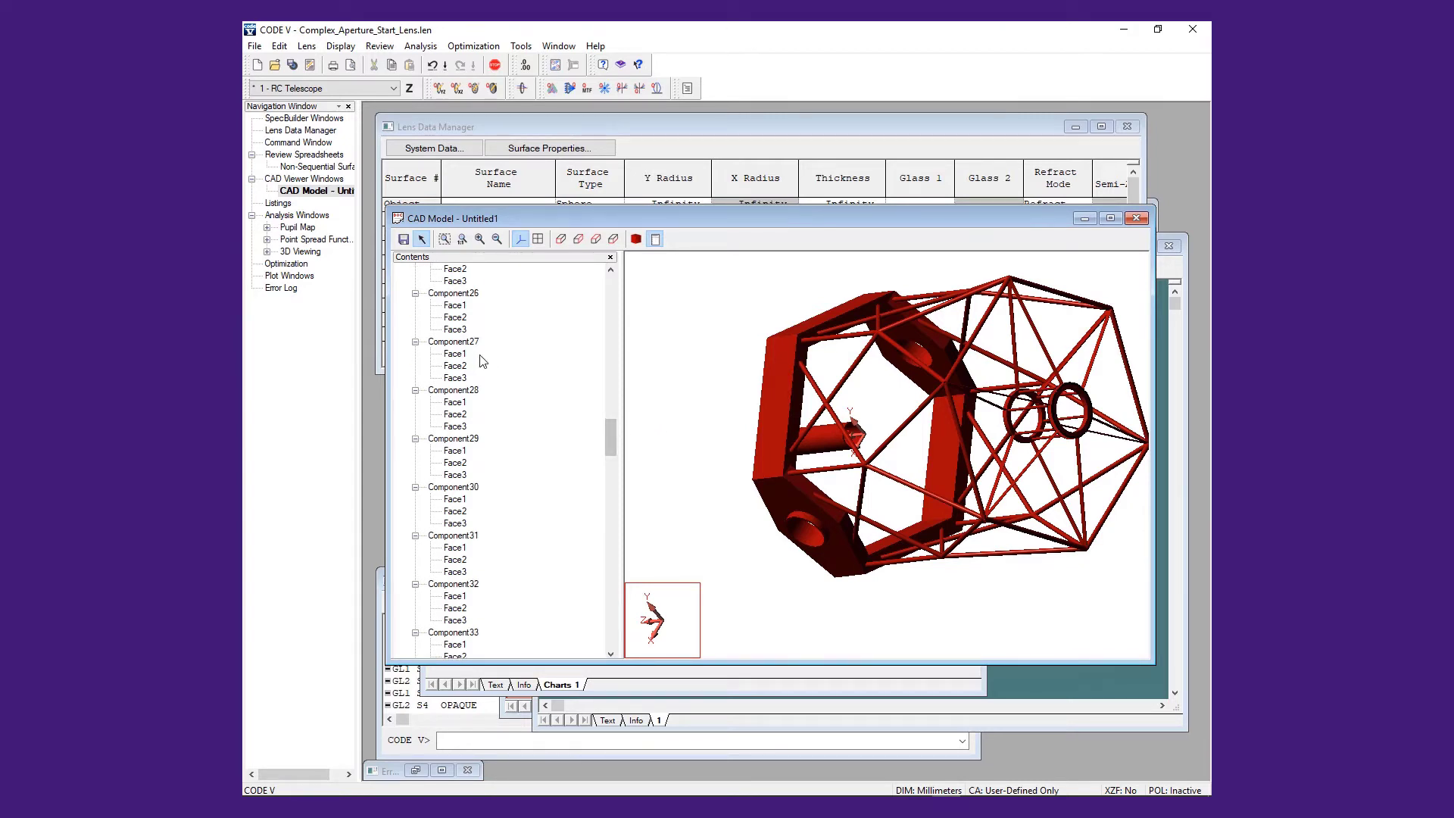
pyautogui.click(454, 341)
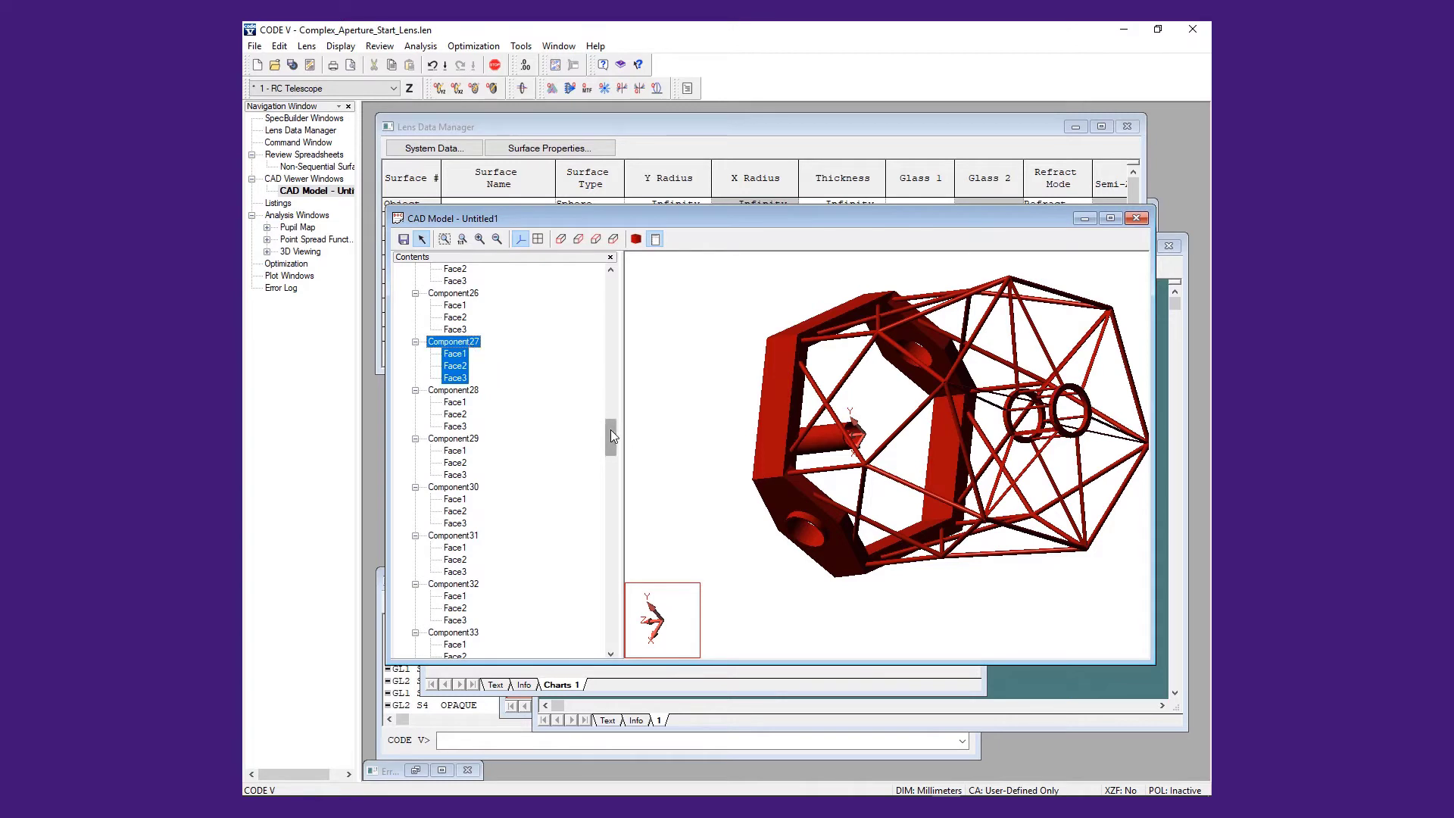
# - Group the selected components through Component46 into a user component named Spider
pyautogui.moveTo(611, 429); pyautogui.dragTo(601, 553)
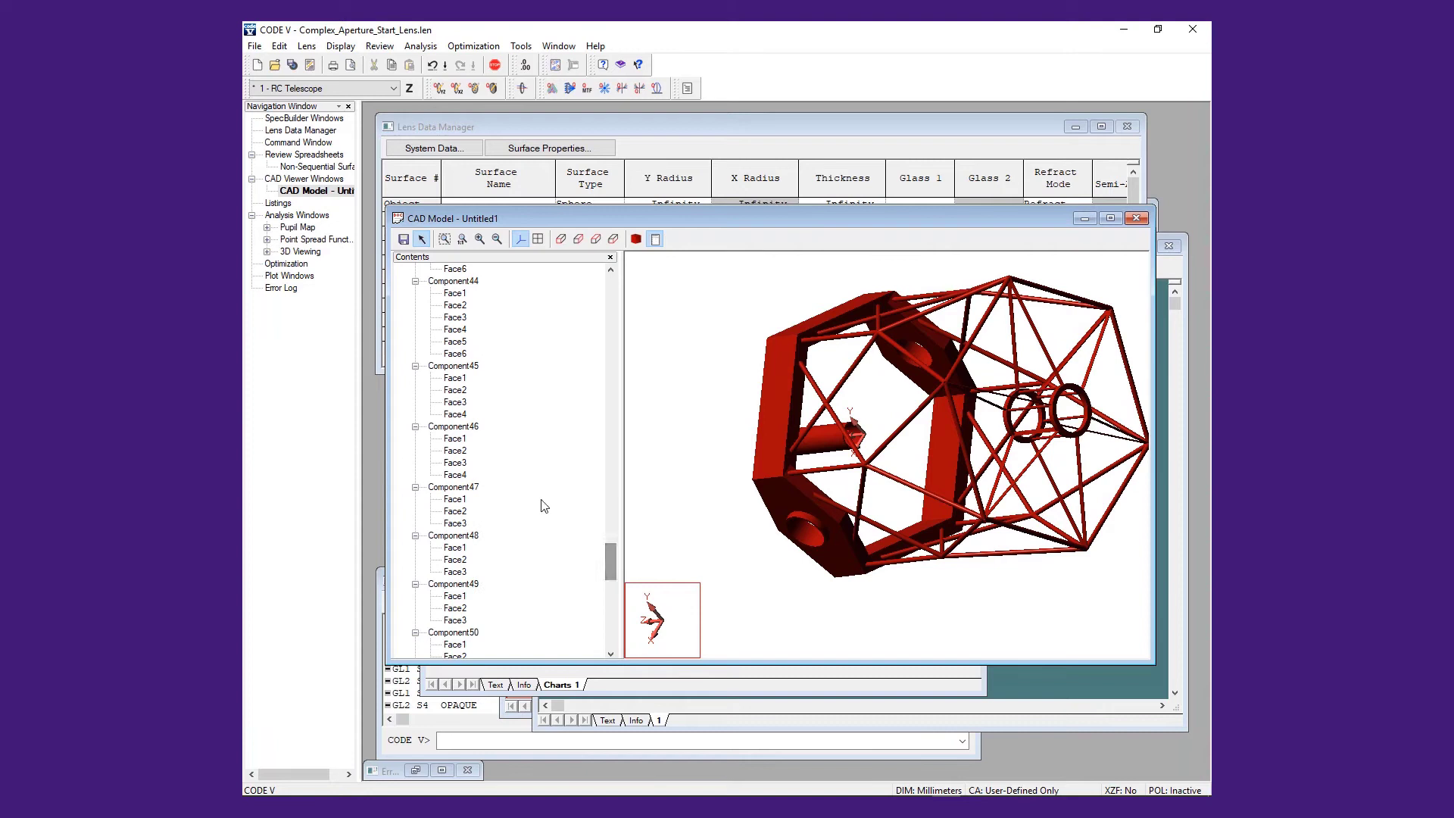
pyautogui.click(468, 429)
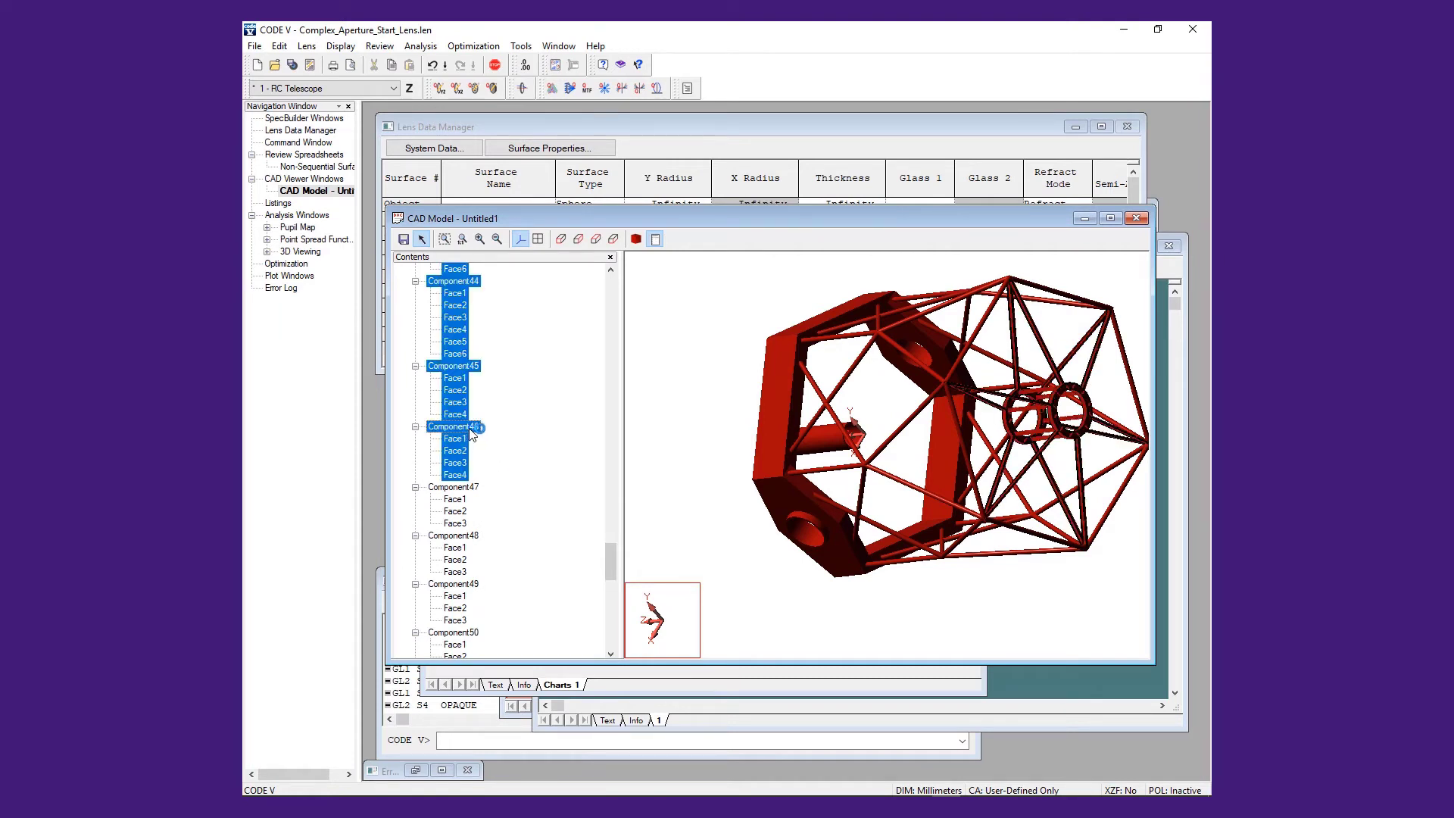
pyautogui.rightClick(469, 431)
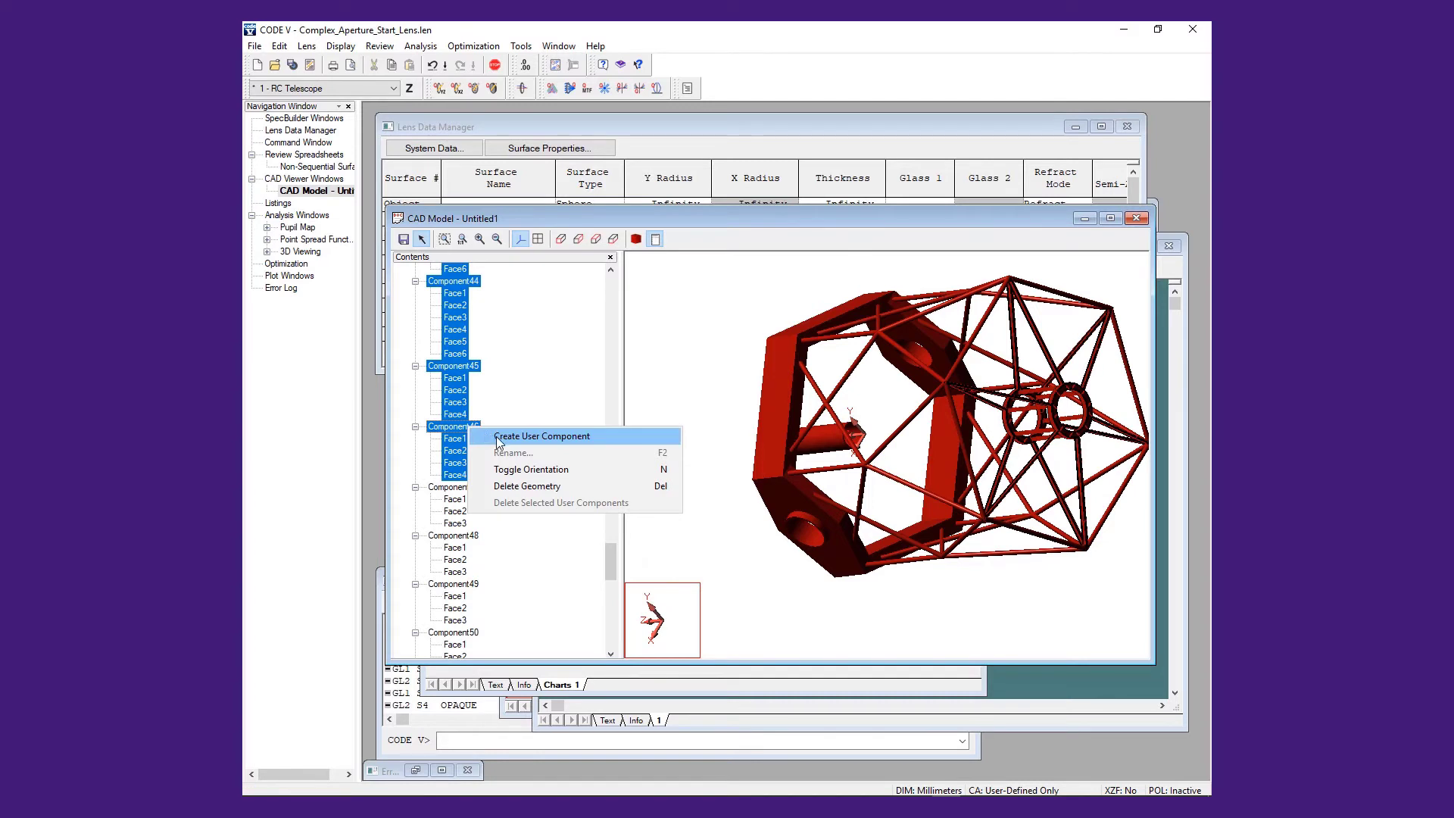
pyautogui.click(499, 439)
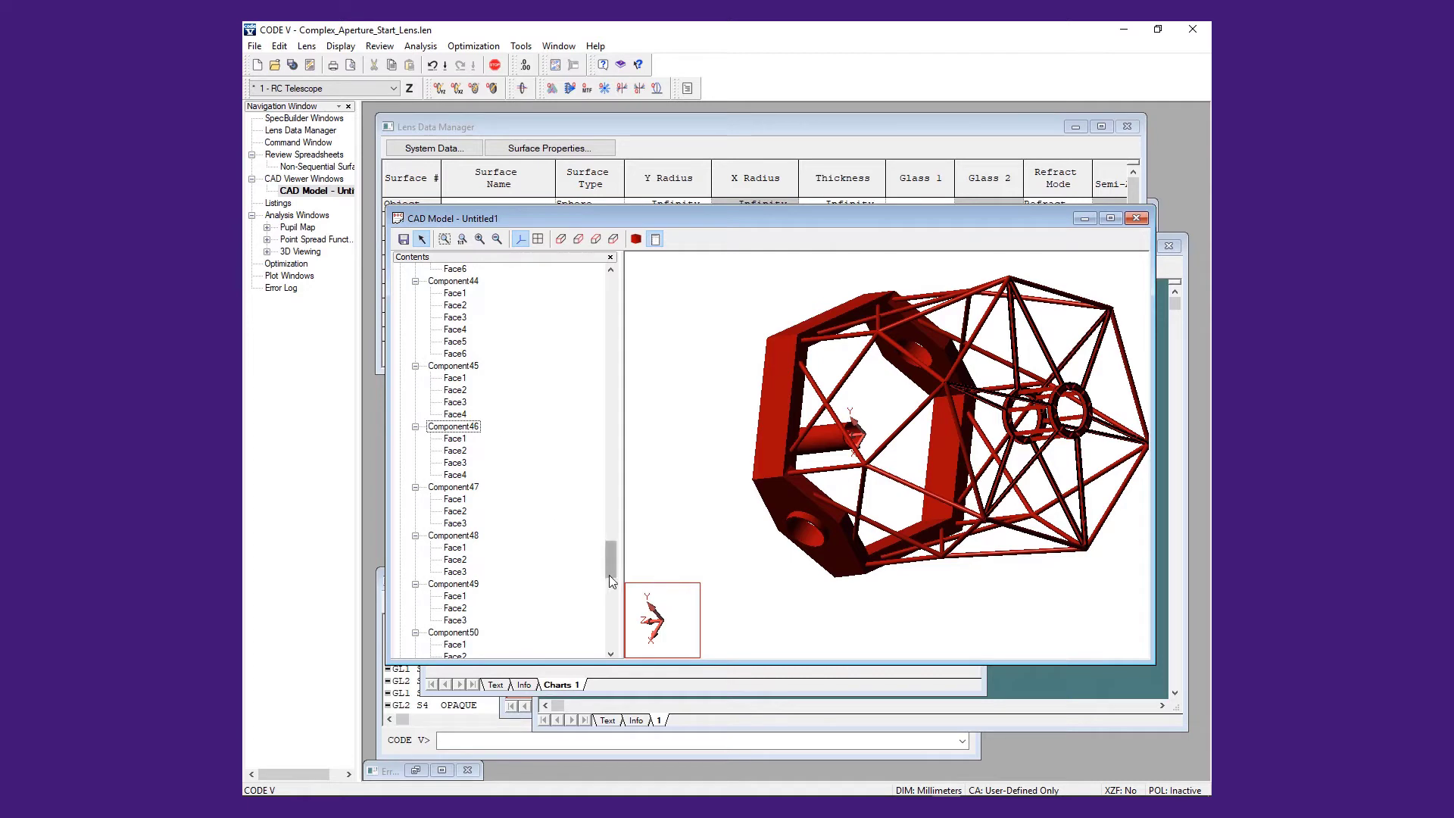
pyautogui.moveTo(610, 577); pyautogui.dragTo(613, 664)
pyautogui.click(475, 644)
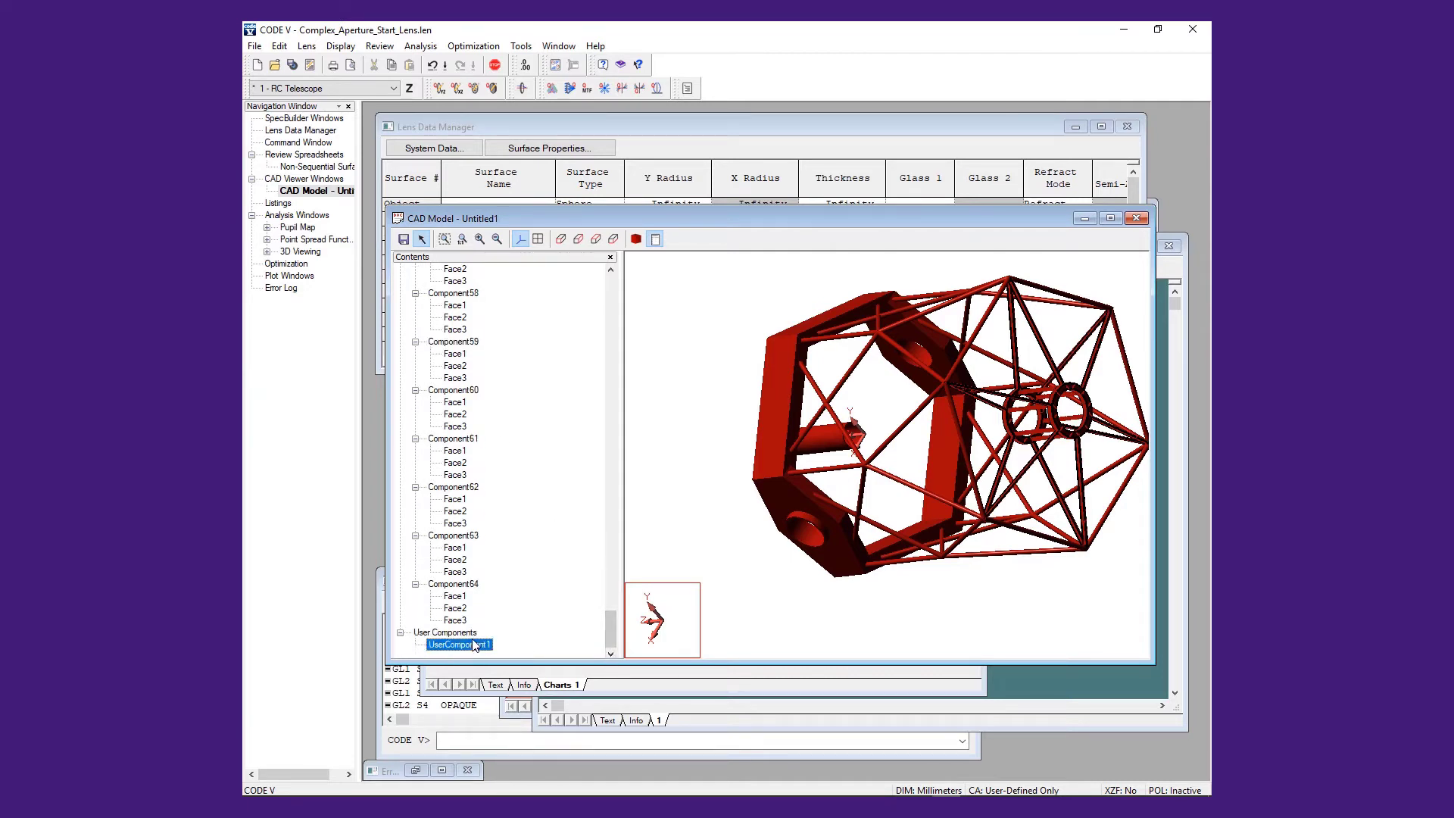
pyautogui.rightClick(475, 644)
pyautogui.click(507, 664)
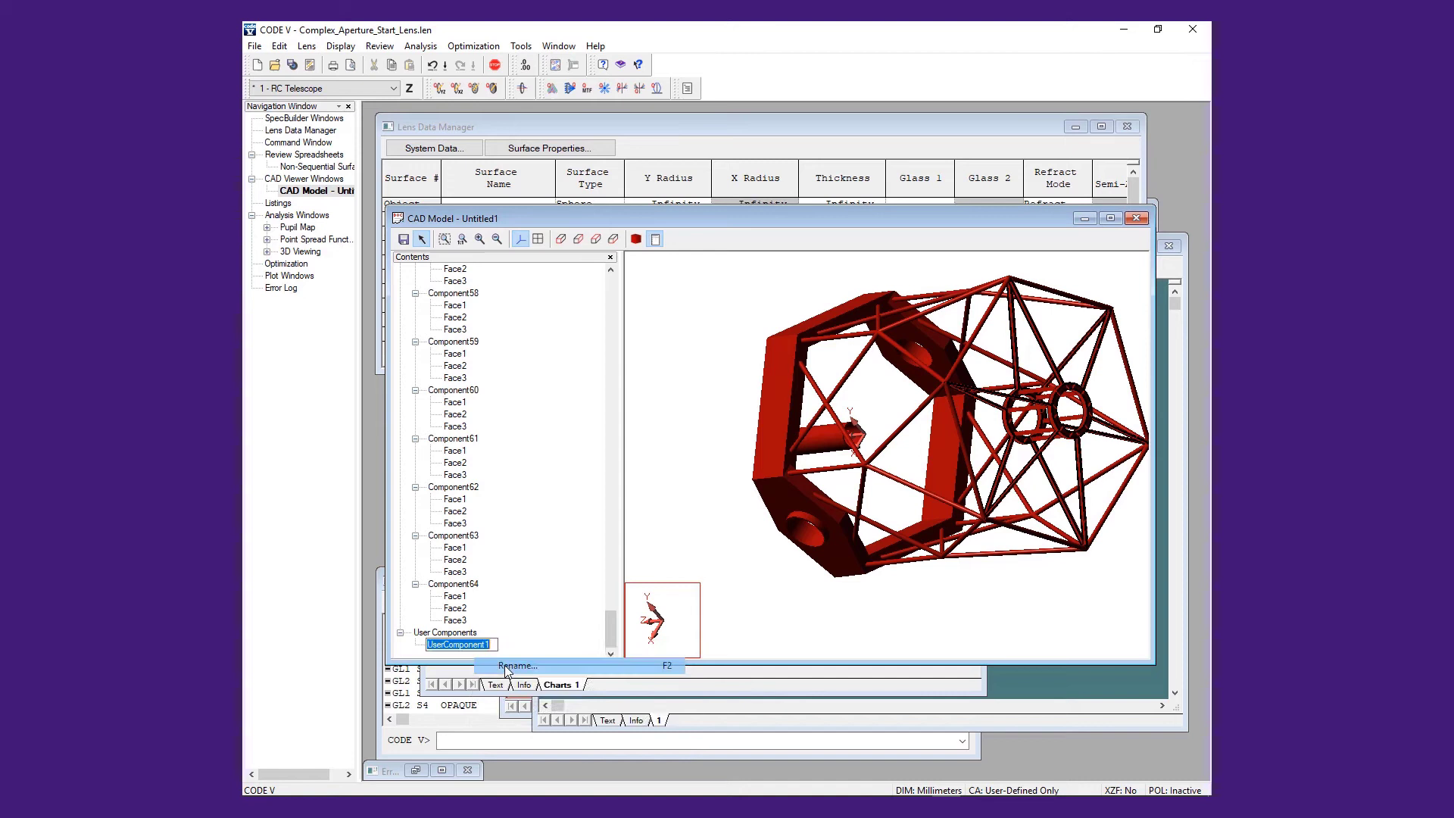
pyautogui.write('Spi')
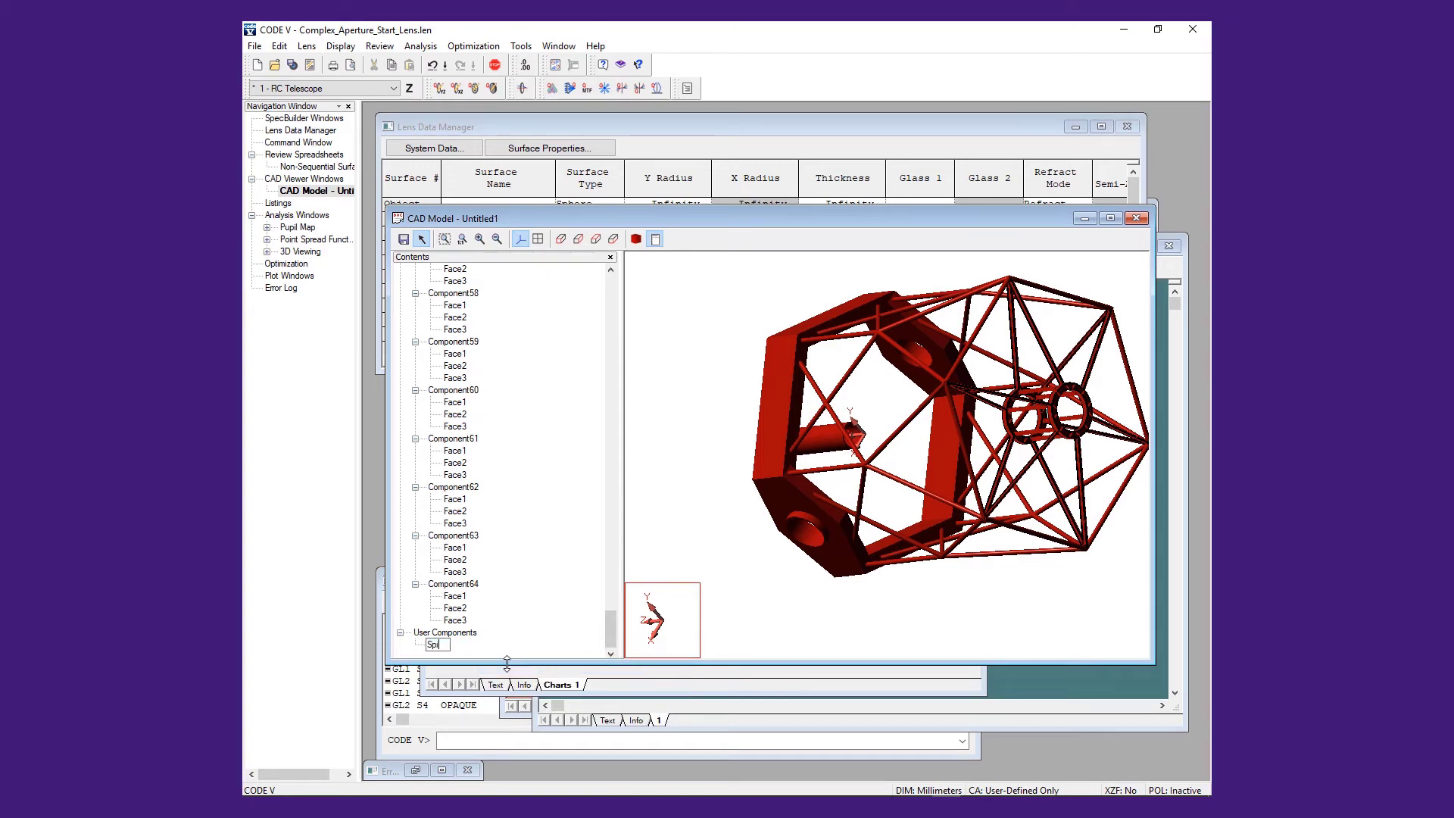
pyautogui.write('der')
pyautogui.press('Return')
# - Save the CAD model as Spider.cfl in the Non_Sequential_CAD folder
pyautogui.click(403, 238)
pyautogui.scroll(-5, 427, 259)
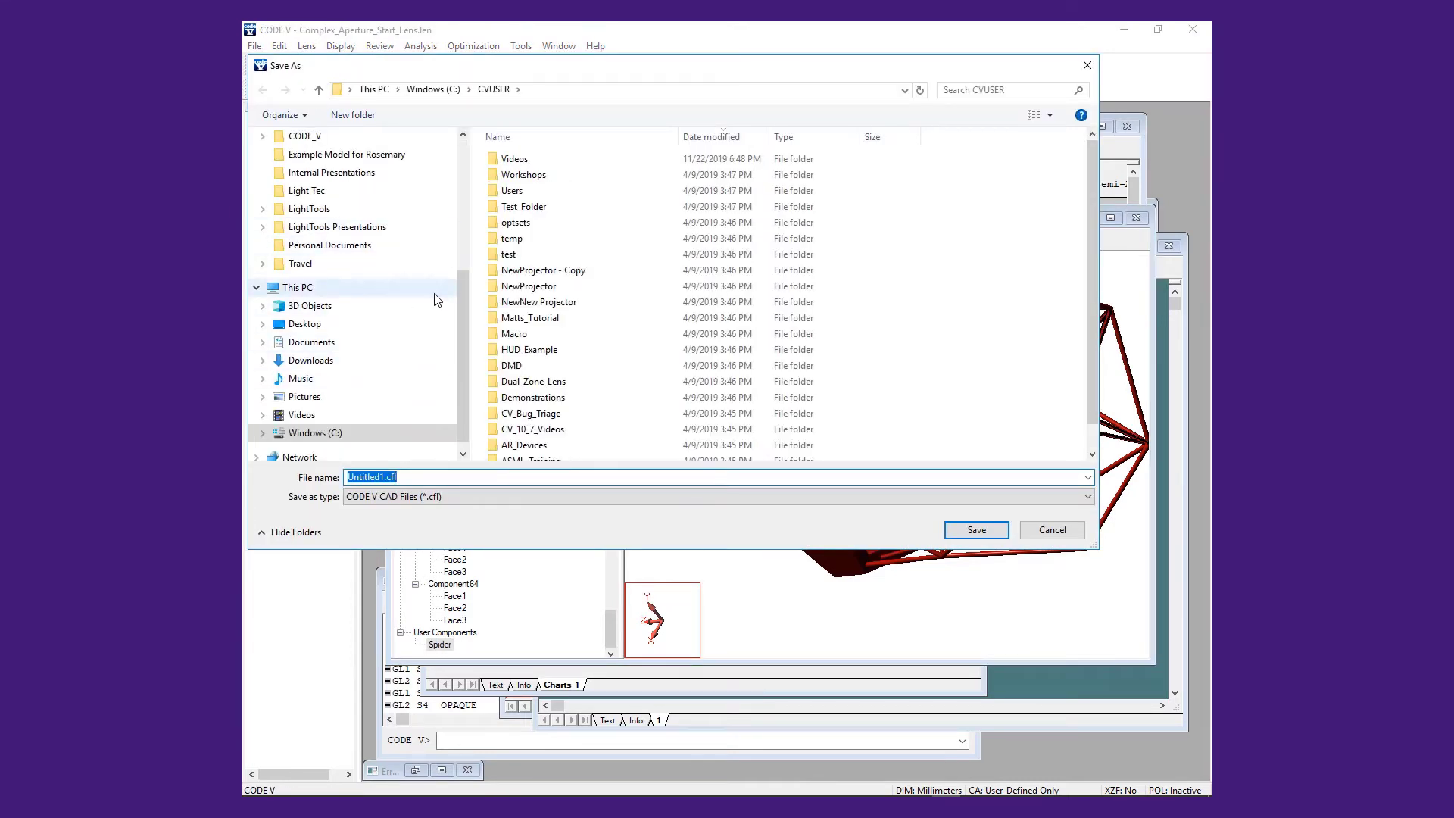
pyautogui.scroll(5, 465, 302)
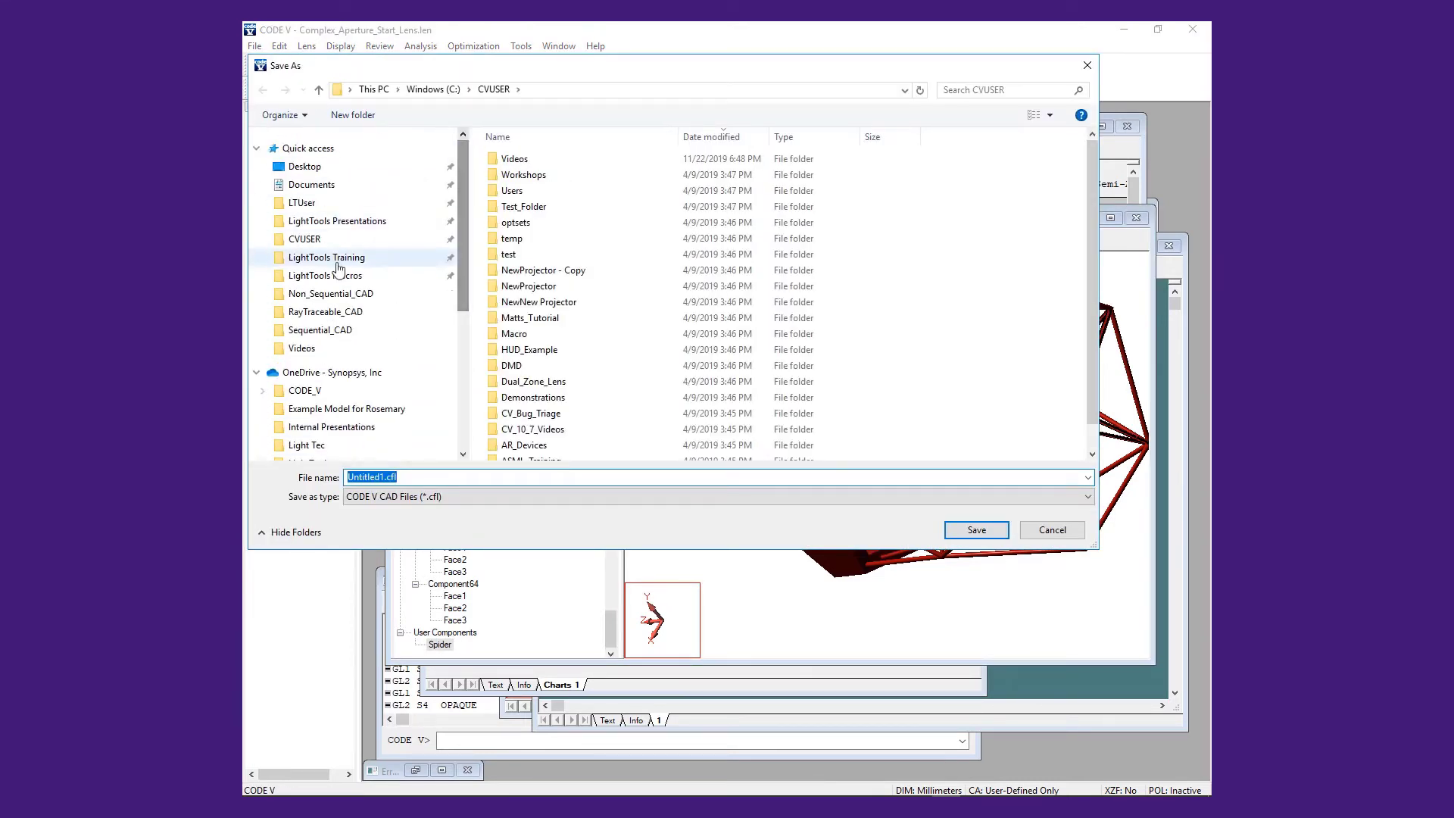
pyautogui.click(354, 293)
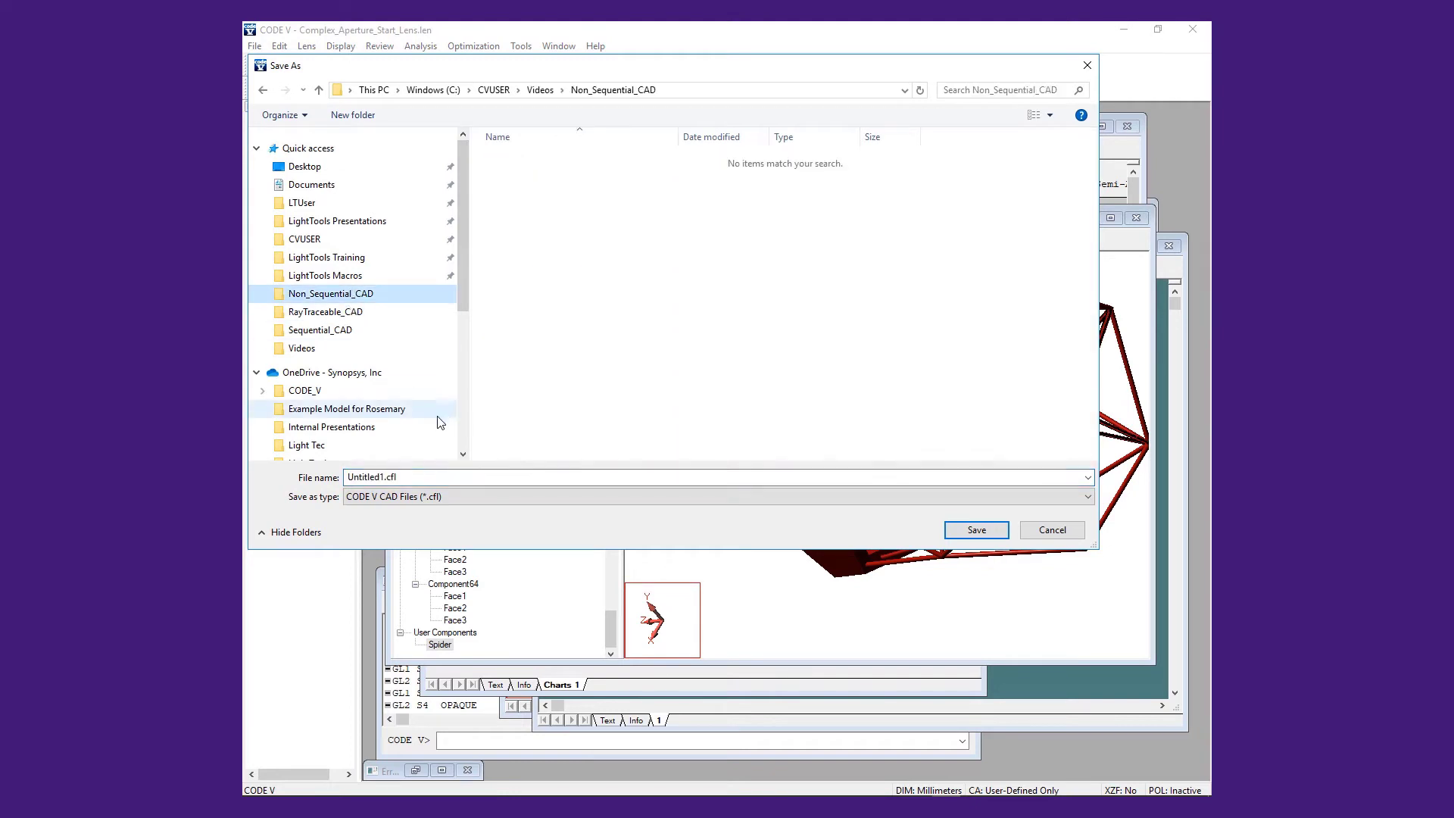
pyautogui.doubleClick(383, 477)
pyautogui.doubleClick(384, 477)
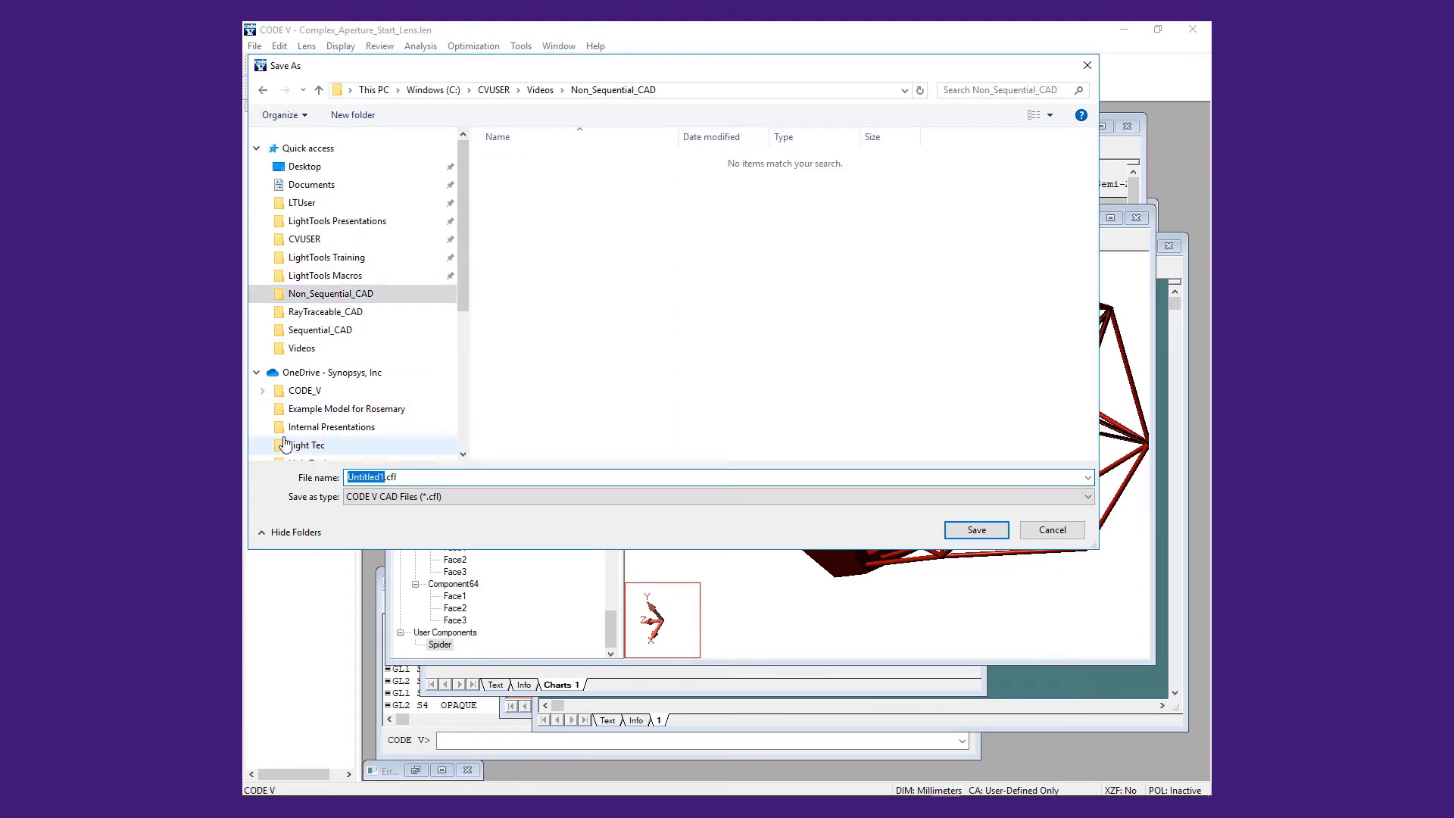
pyautogui.write('Spider')
pyautogui.press('Return')
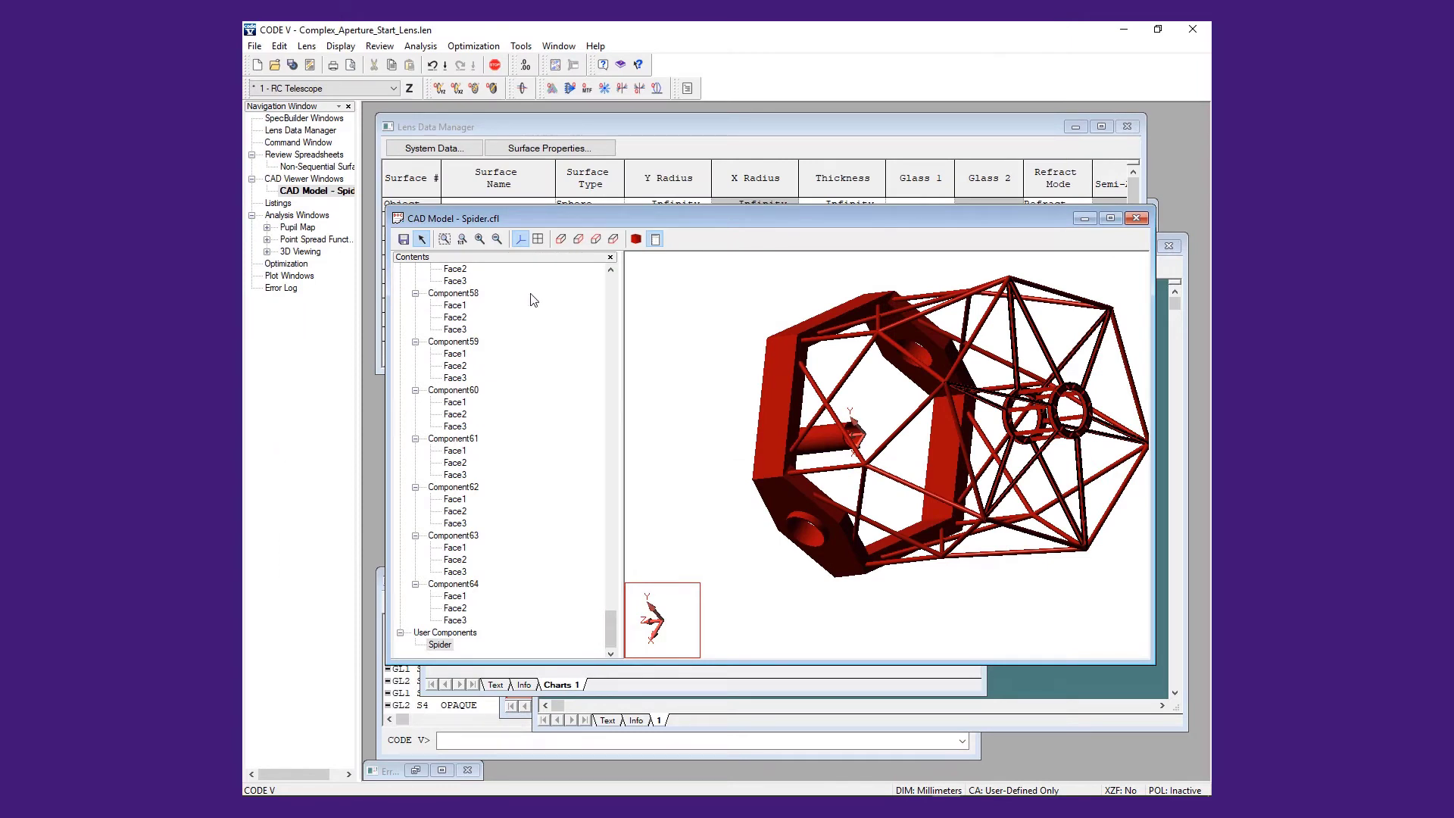
pyautogui.hotkey('alt', 'Tab')
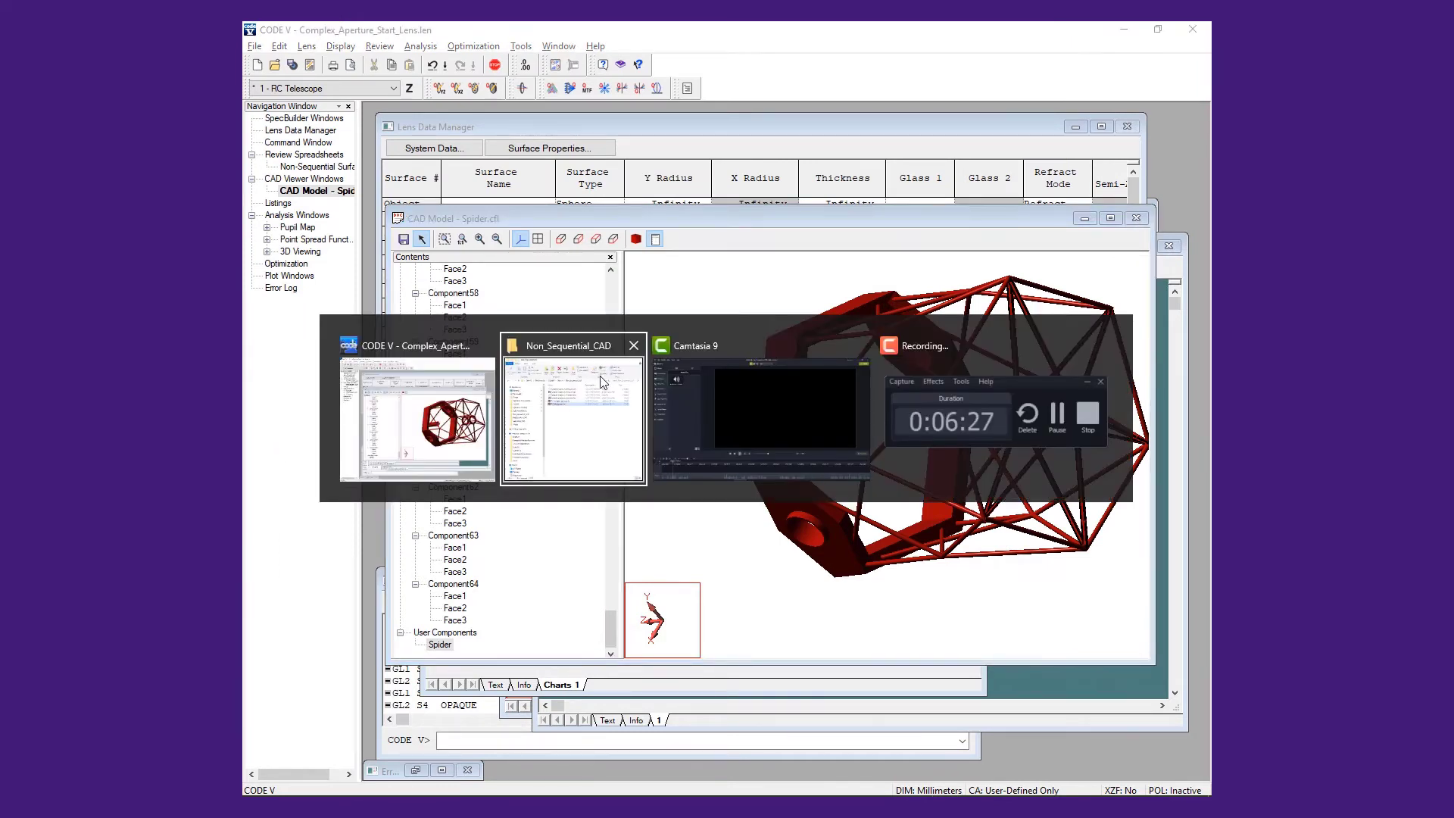
# - Import RC_complex_aperture.stp from the Non_Sequential_CAD folder into CODE V as a CAD model
pyautogui.click(560, 429)
pyautogui.click(797, 311)
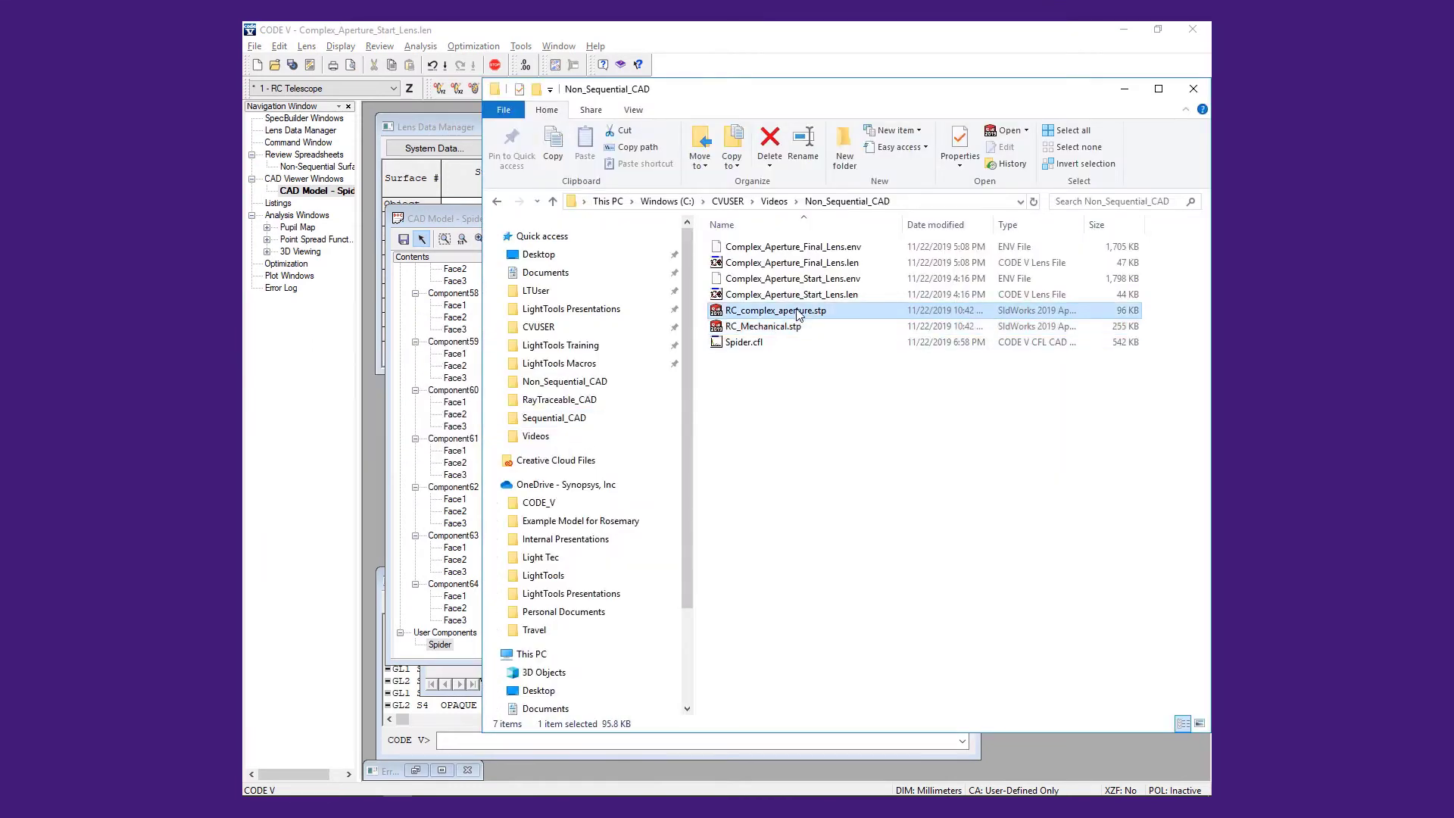
pyautogui.moveTo(797, 312); pyautogui.dragTo(414, 355)
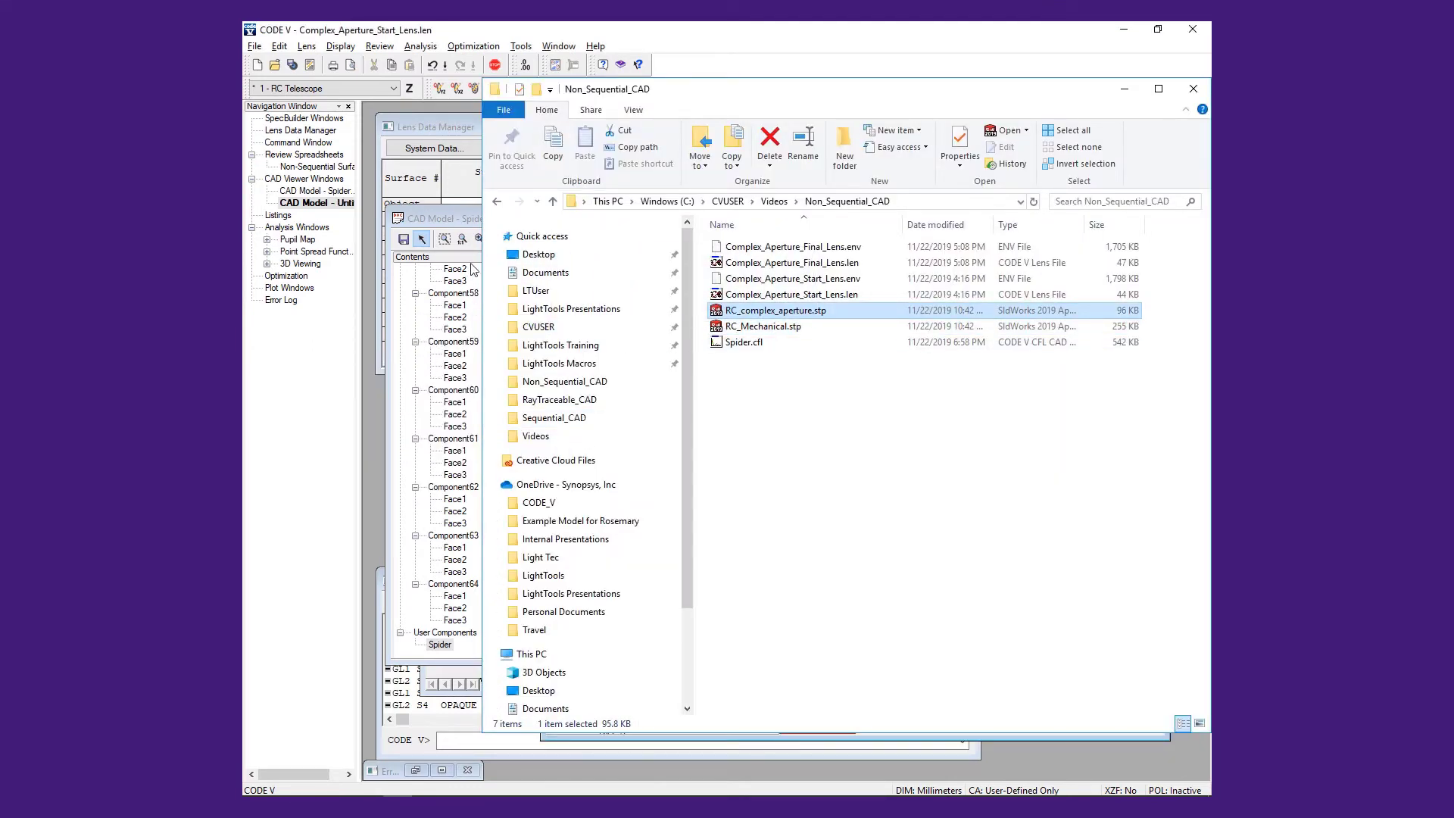
pyautogui.click(1125, 88)
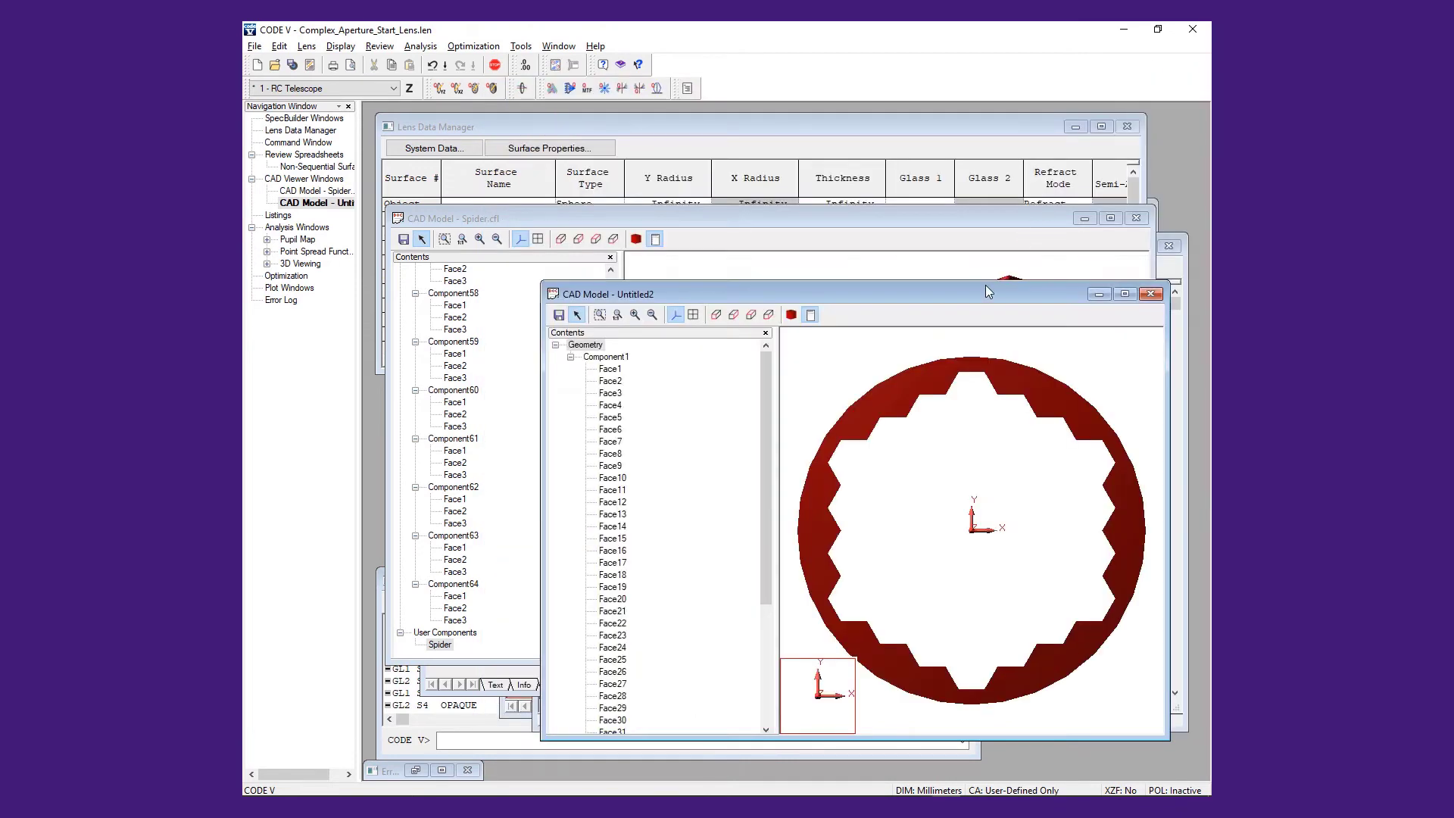
# - Save the aperture CAD model as Aperture.cfl
pyautogui.click(560, 315)
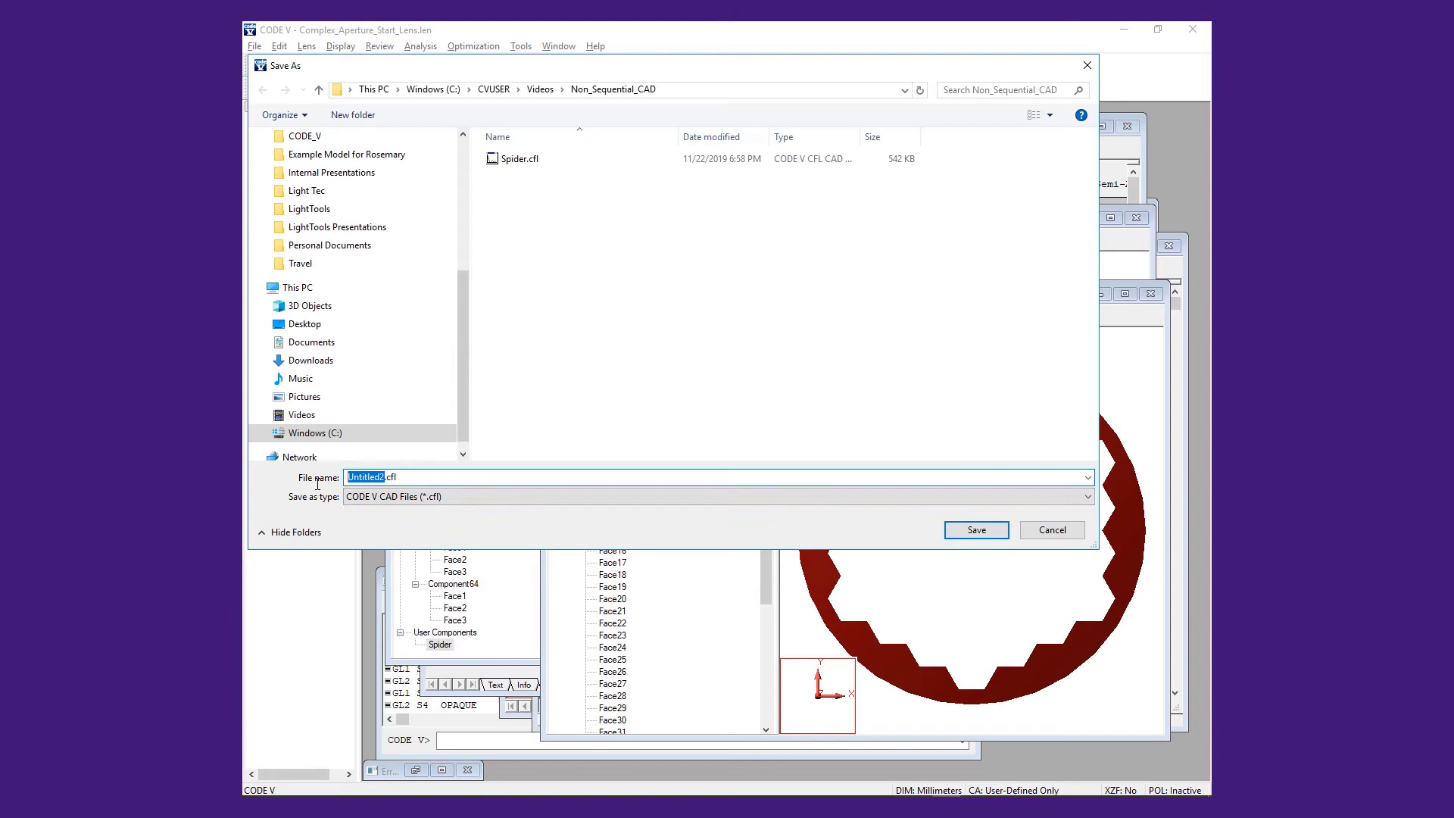
pyautogui.write('Aperture')
pyautogui.press('Return')
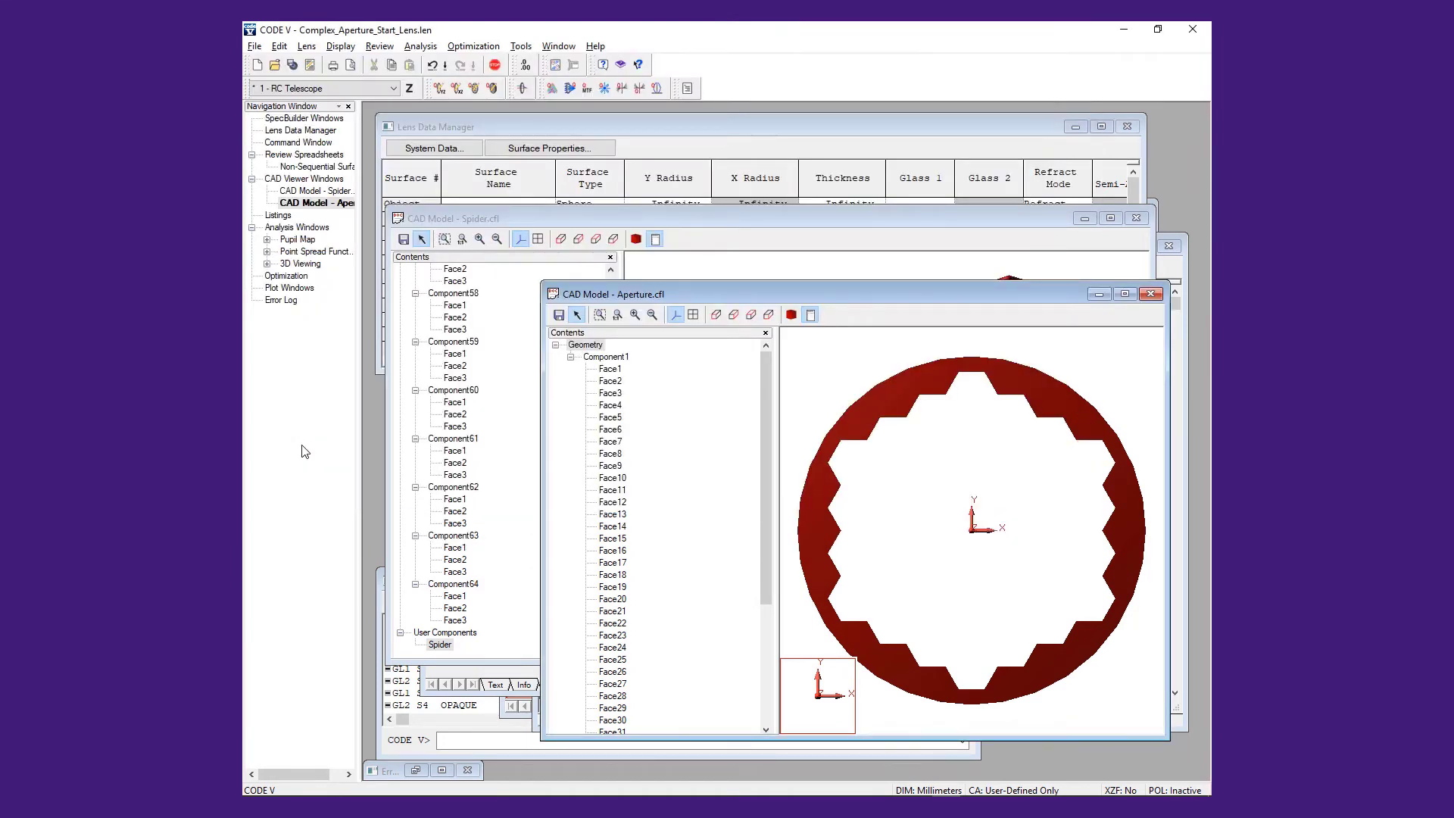
# - Set the Z decenter of non-sequential surfaces 3 and 4 to 0 in the Non-Sequential Surfaces spreadsheet
pyautogui.click(1100, 295)
pyautogui.click(1087, 220)
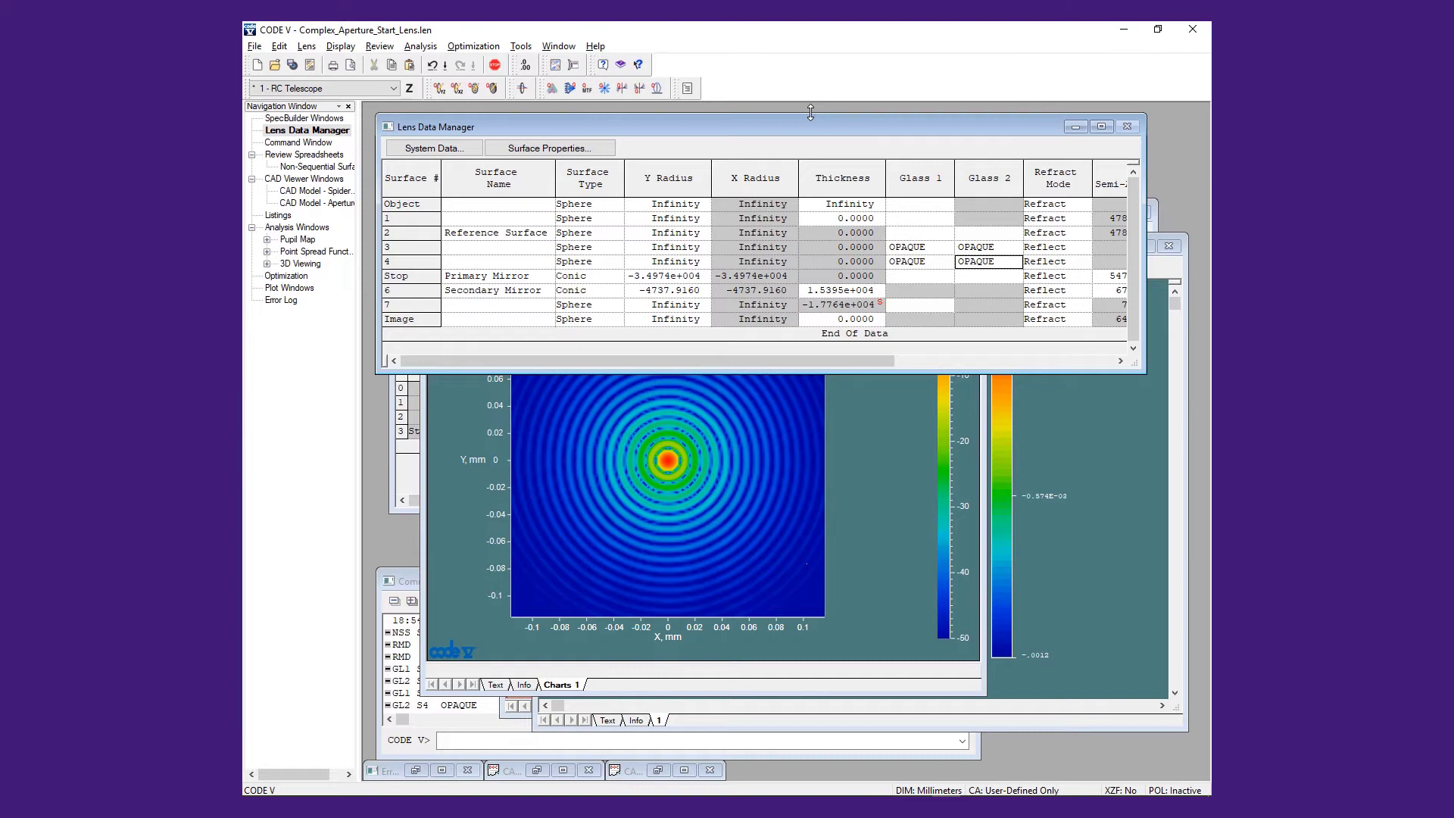
pyautogui.doubleClick(307, 167)
pyautogui.click(646, 405)
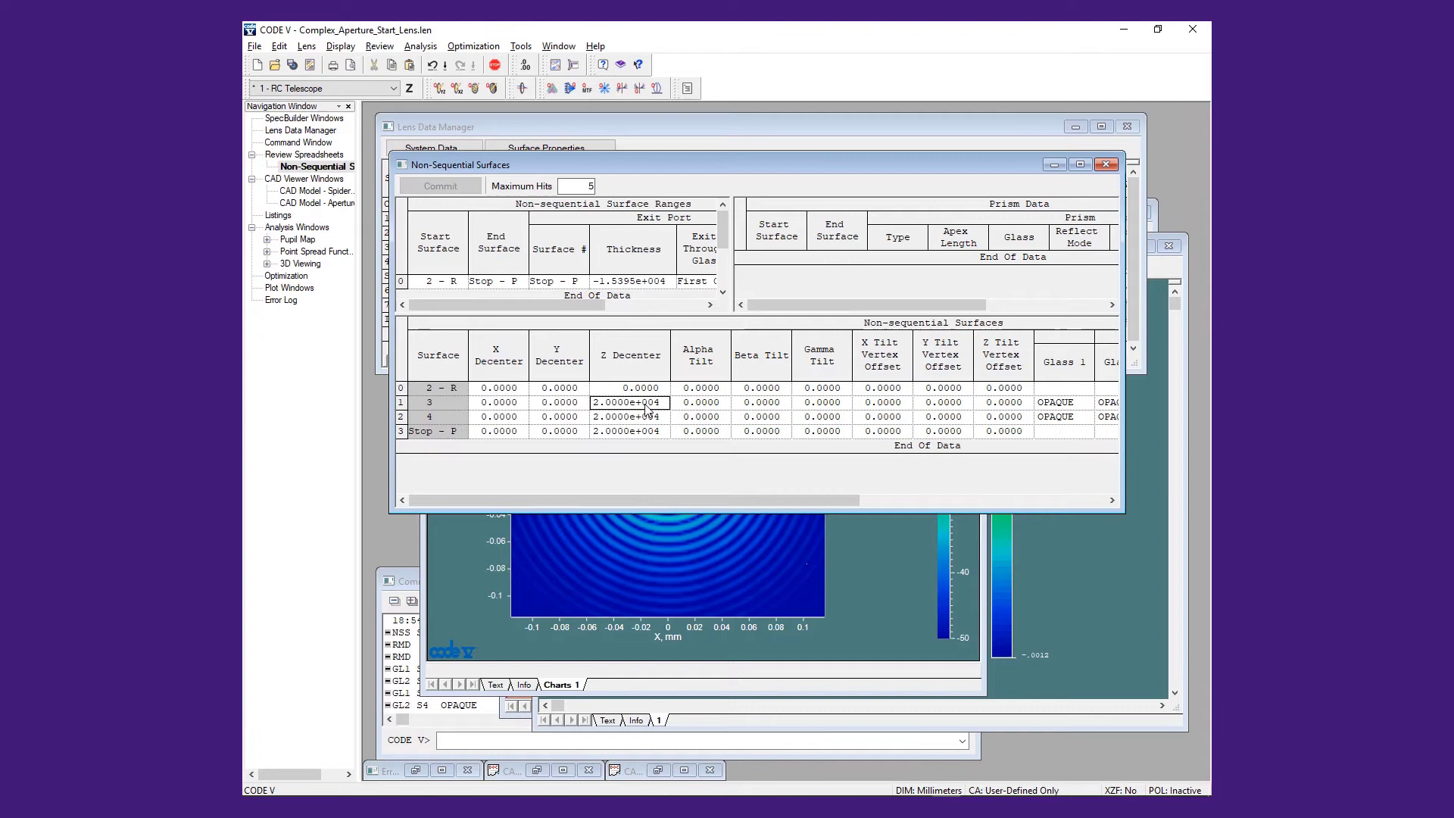
pyautogui.write('0')
pyautogui.press('Return')
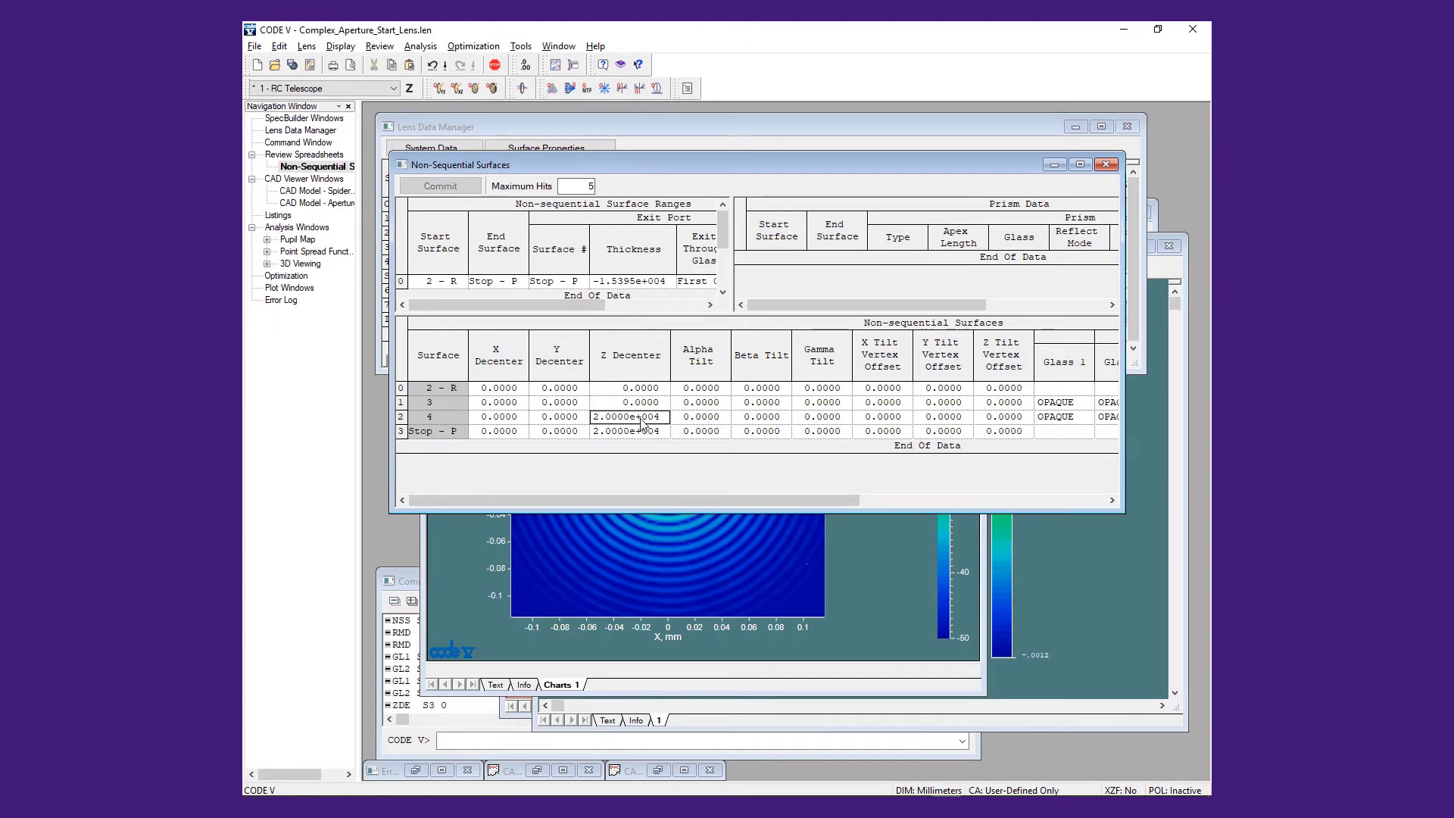
pyautogui.write('0')
pyautogui.click(653, 403)
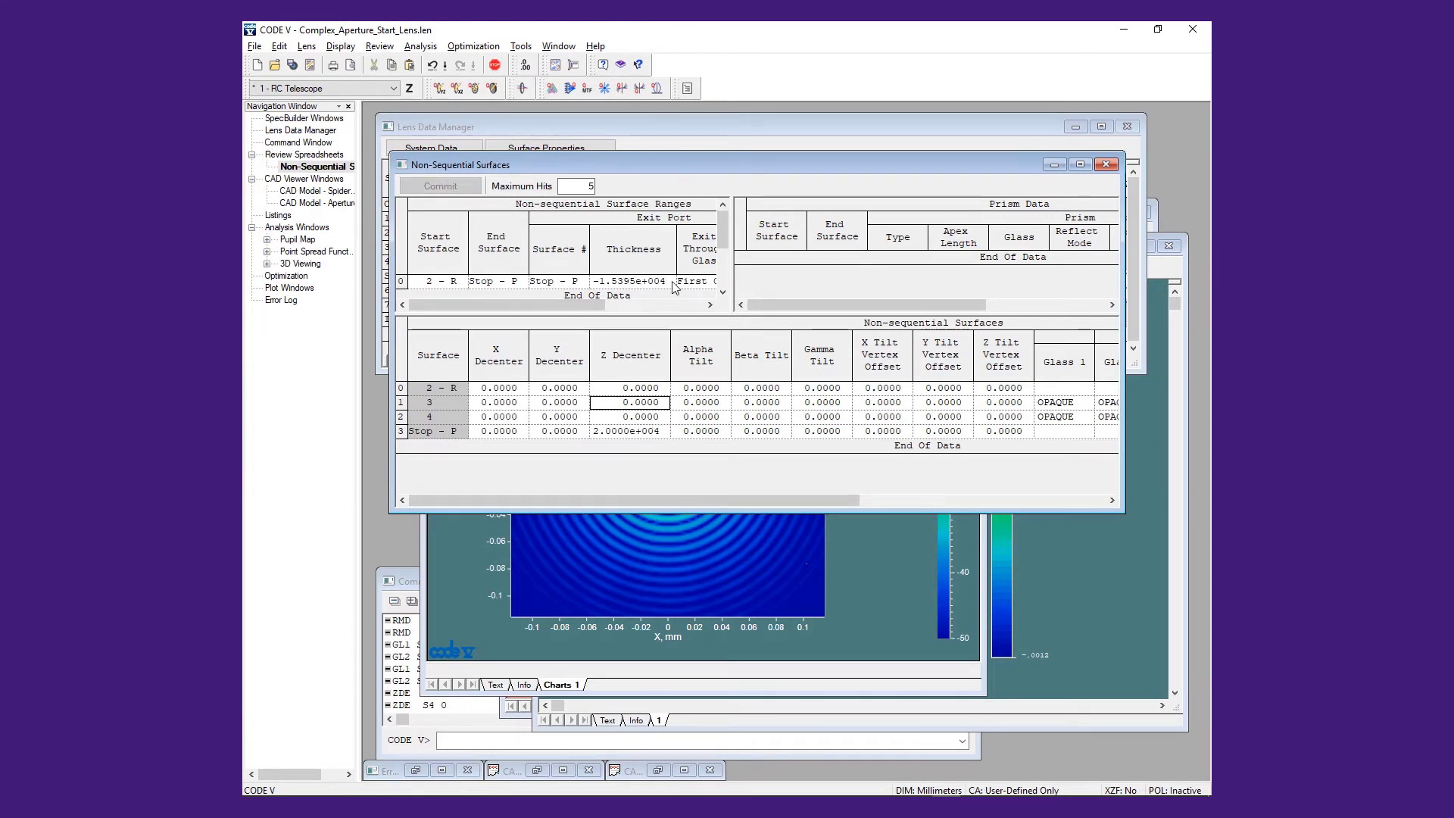
pyautogui.click(655, 127)
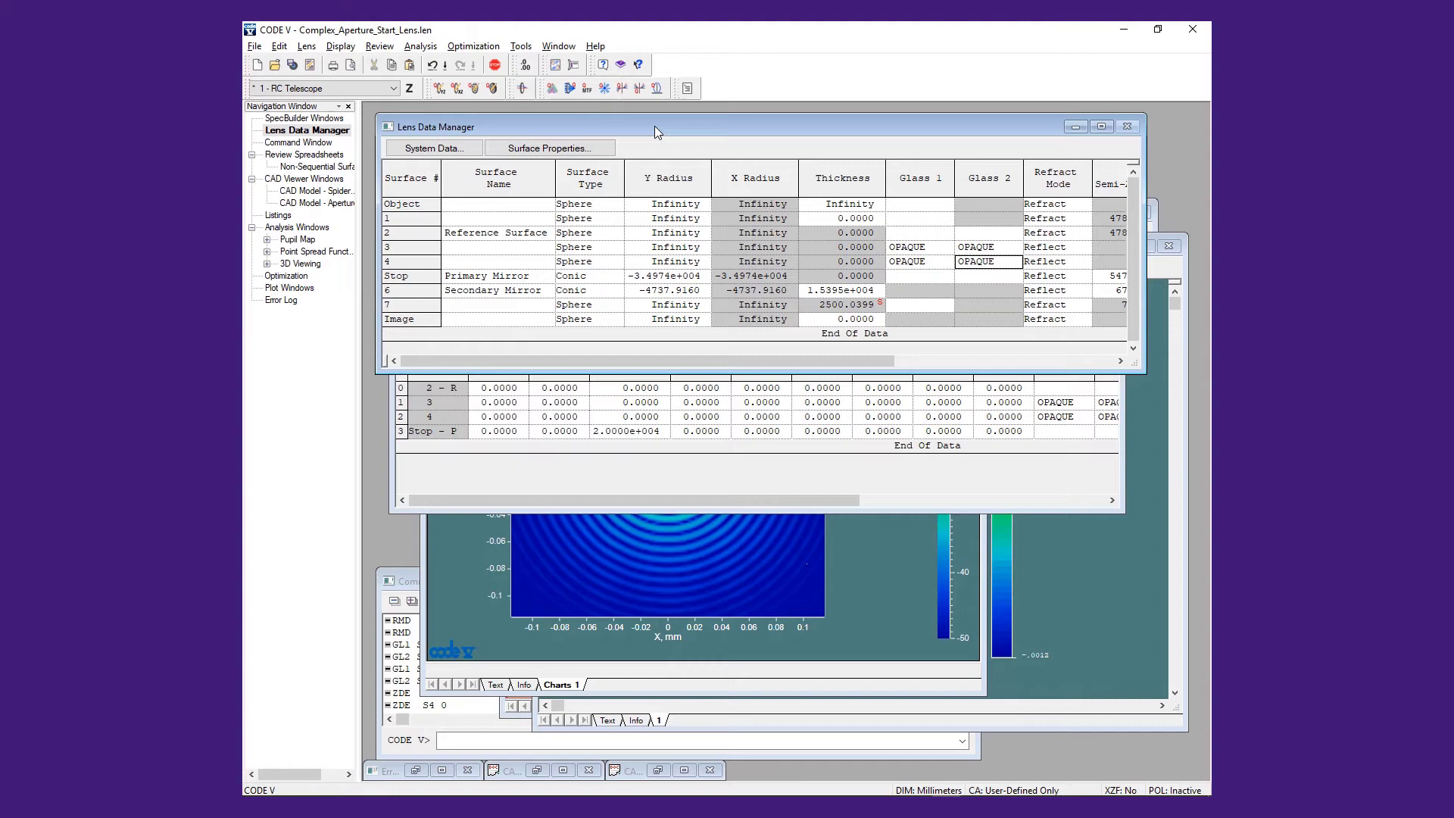
# - Change surface 3's type to CAD Surface in Surface Properties and commit it
pyautogui.click(574, 231)
pyautogui.click(560, 150)
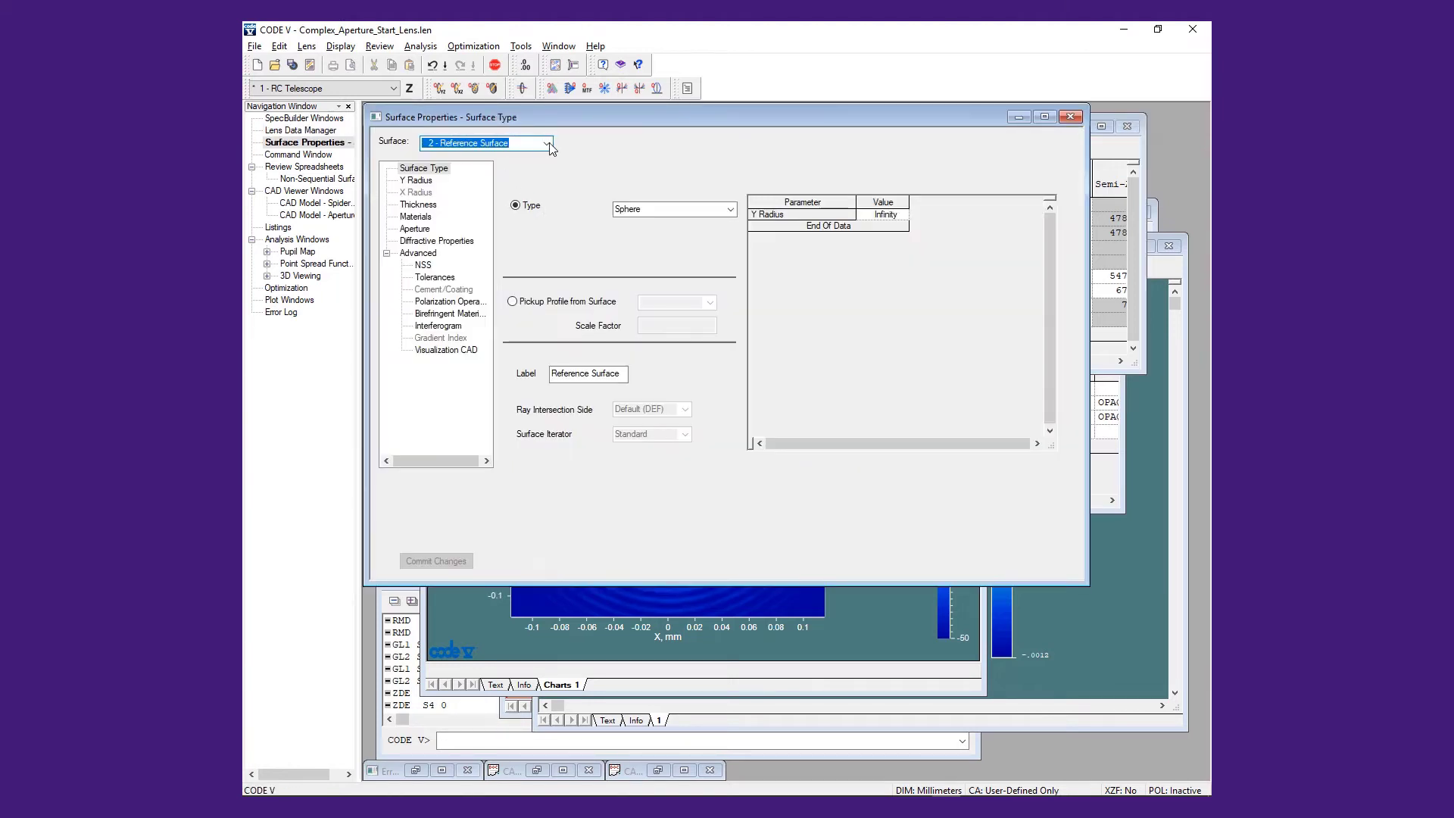
pyautogui.click(548, 146)
pyautogui.click(519, 189)
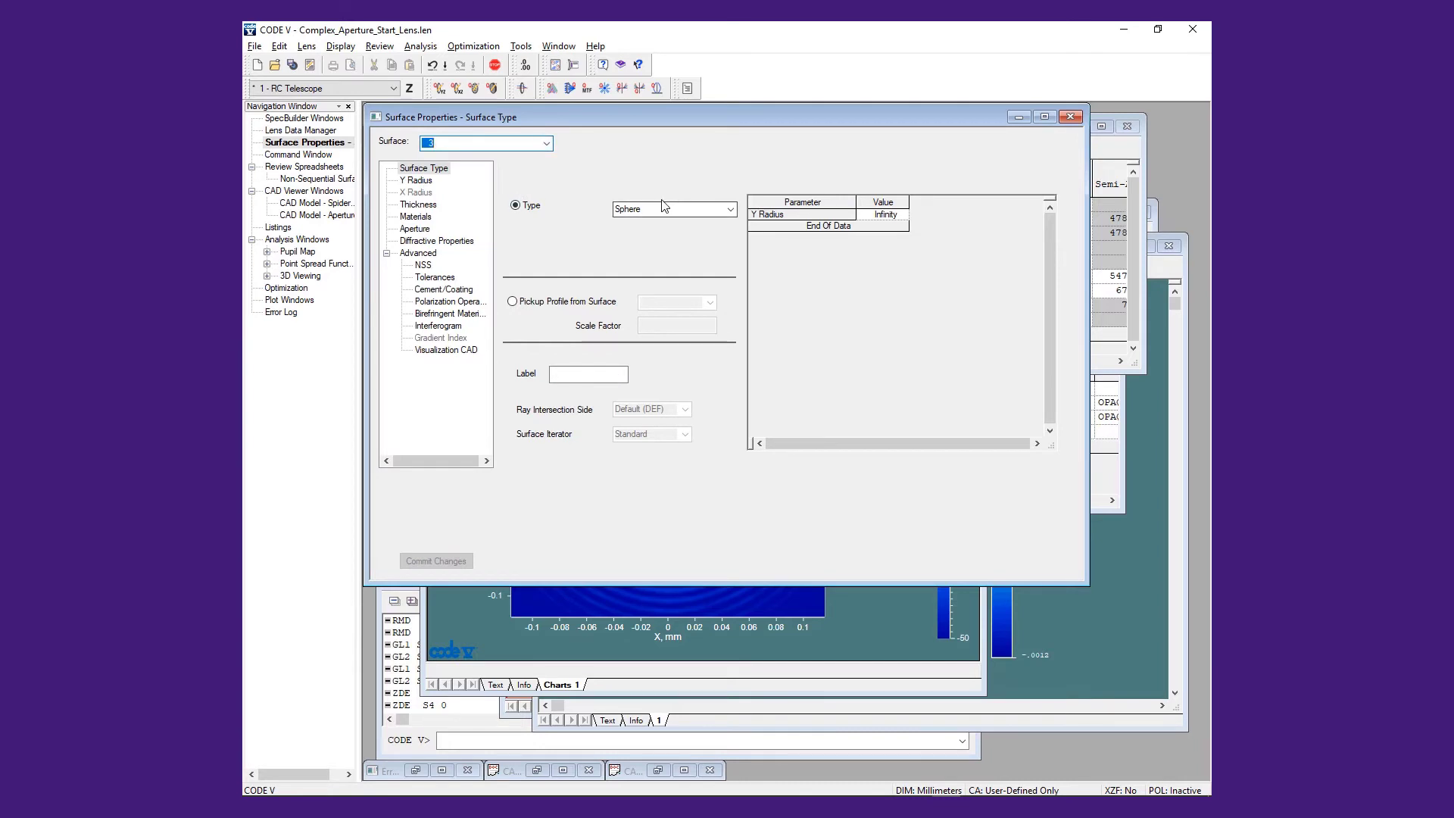
pyautogui.click(731, 210)
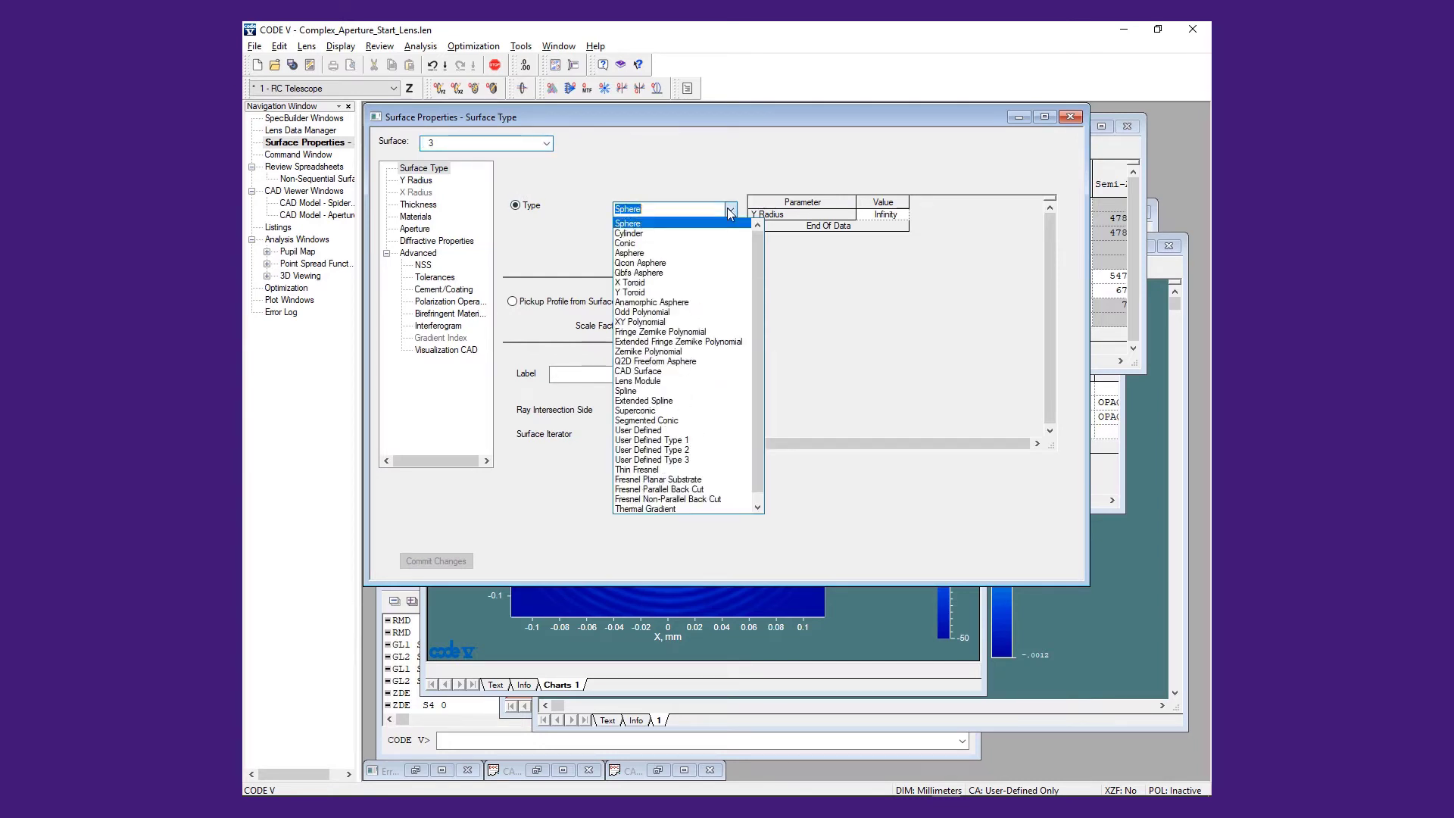
pyautogui.click(658, 373)
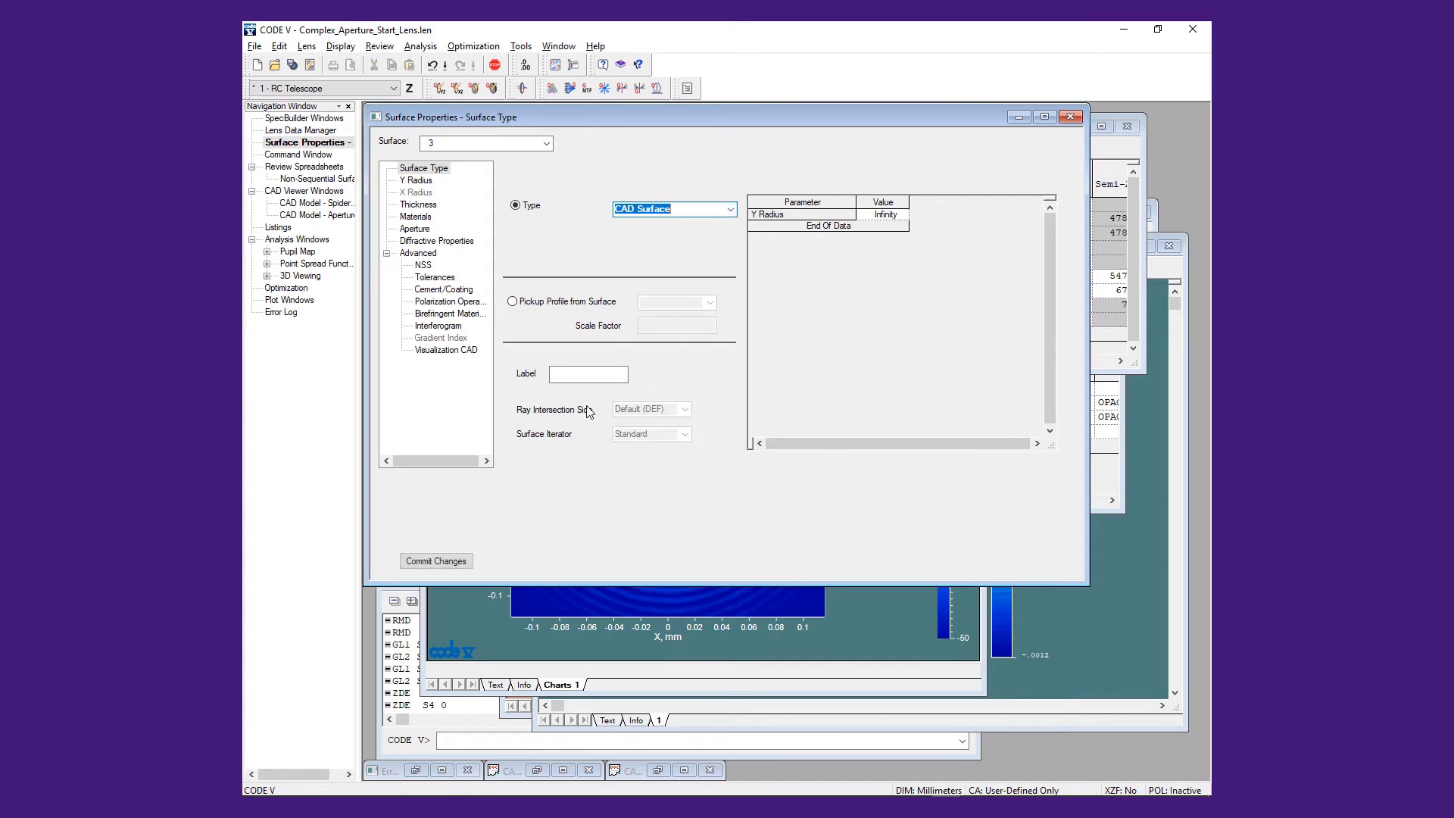
pyautogui.click(424, 562)
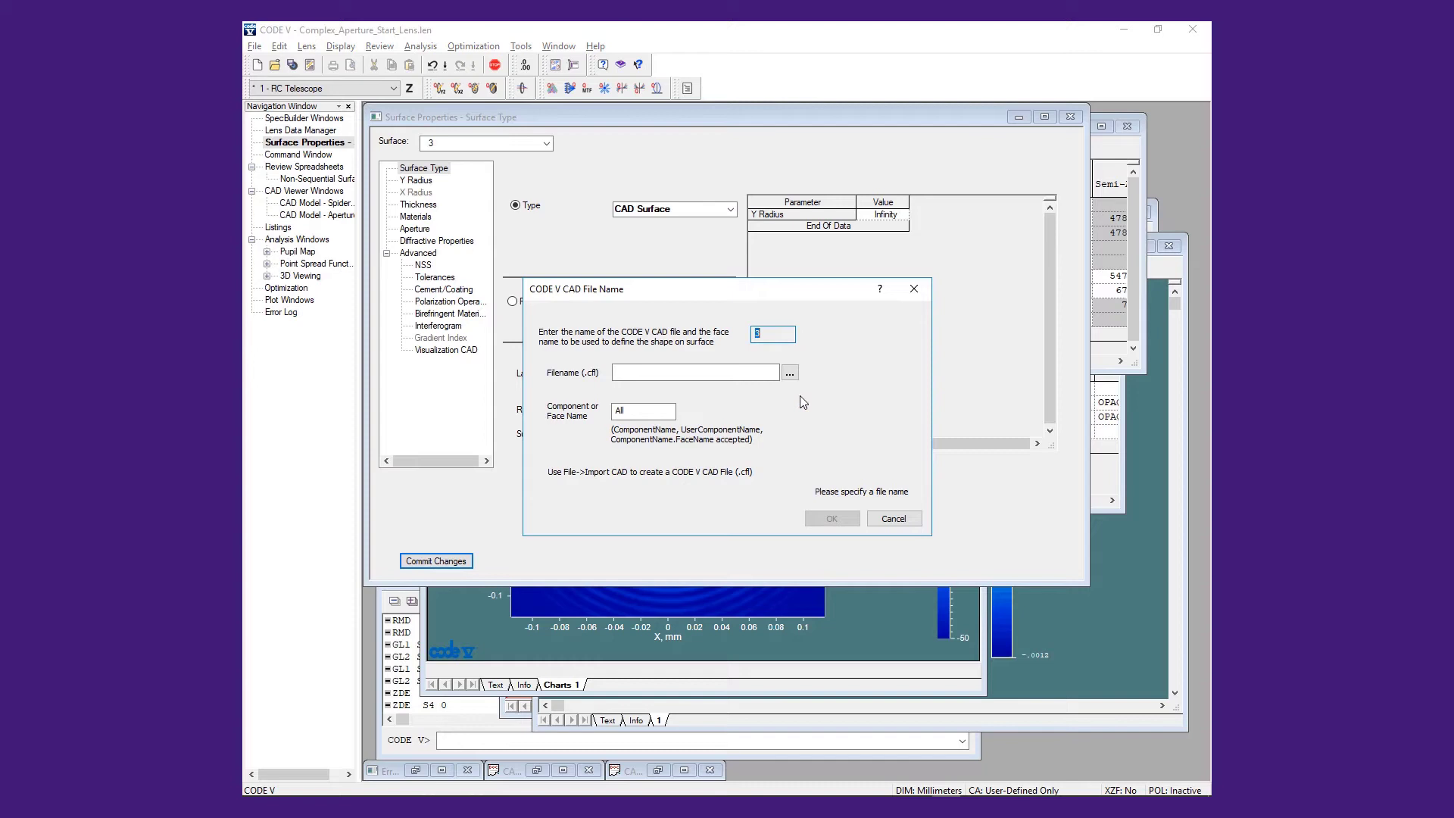
# - Assign Spider.cfl with component Spider as surface 3's CAD definition
pyautogui.click(789, 373)
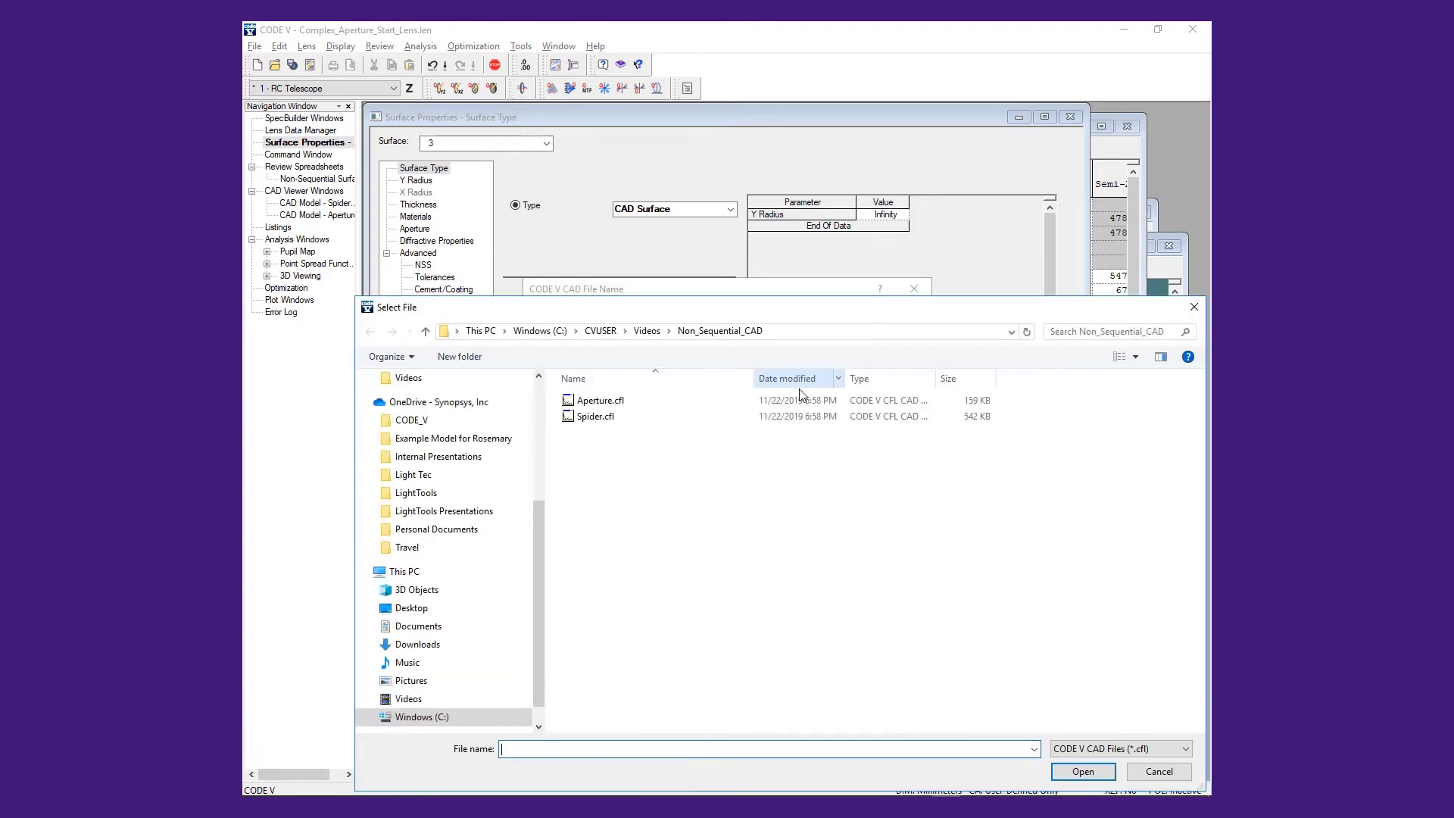
pyautogui.click(612, 418)
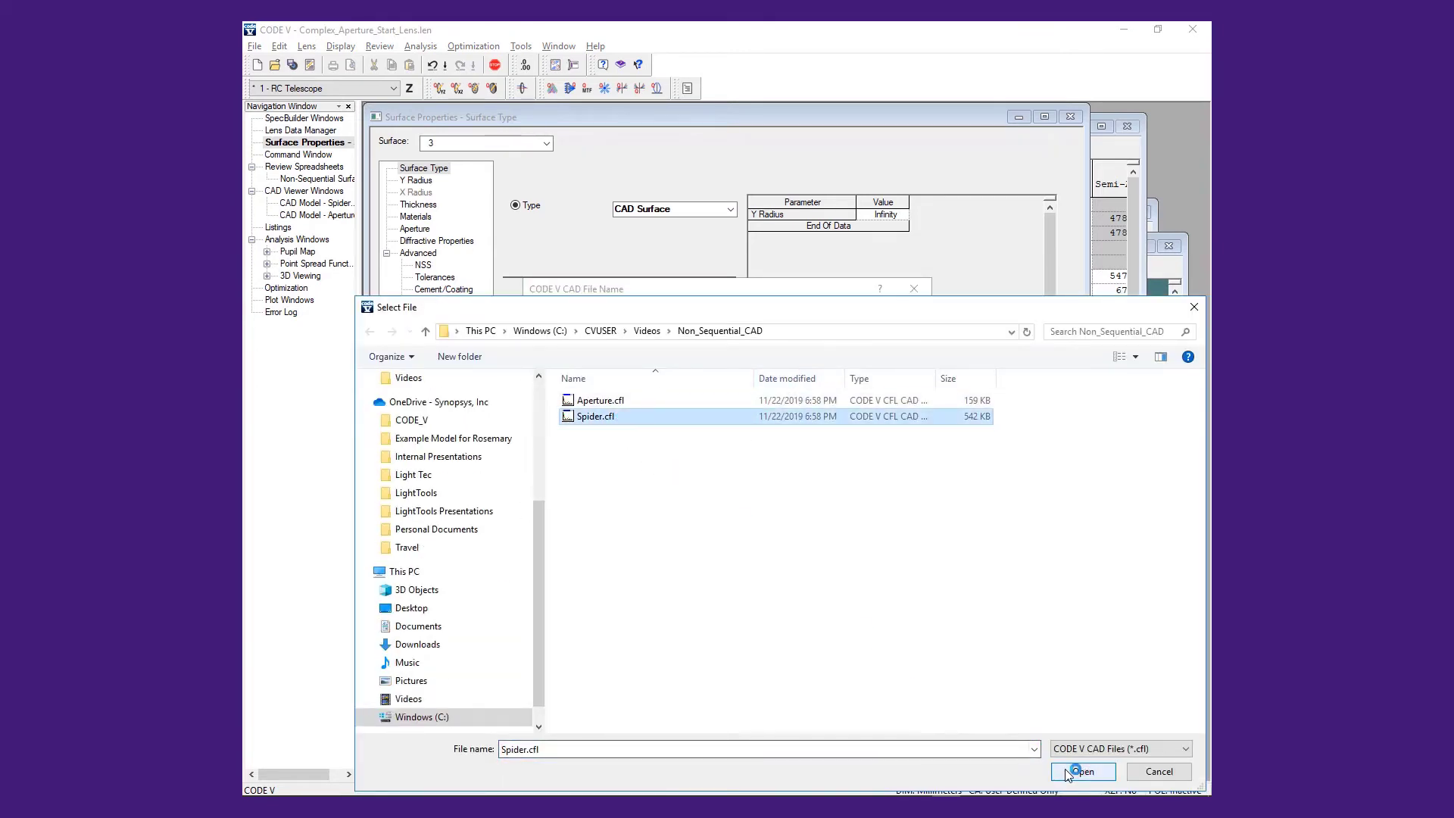
pyautogui.click(1065, 769)
pyautogui.doubleClick(642, 413)
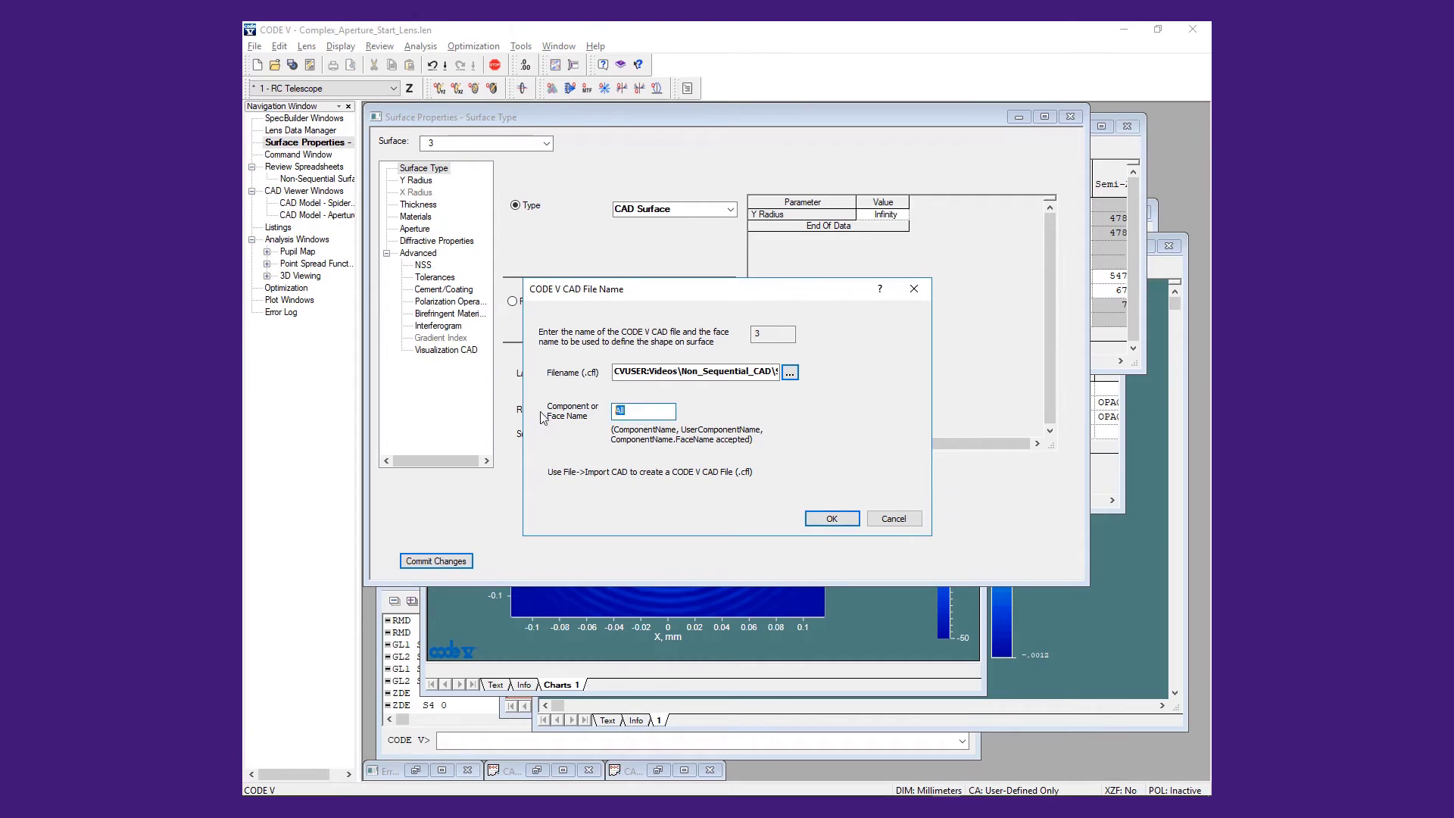
pyautogui.write('Spider')
pyautogui.click(831, 519)
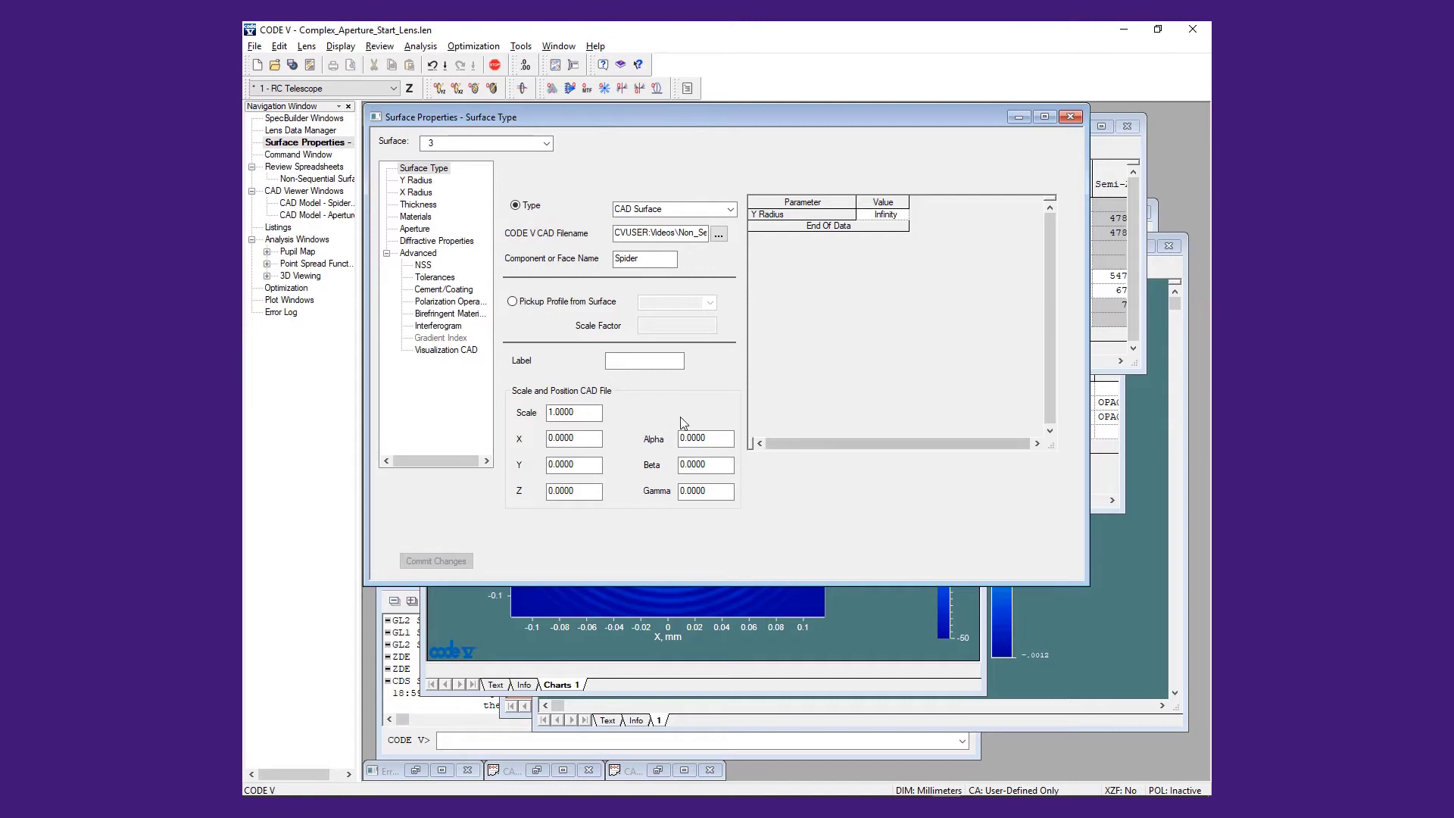
# - Give surface 3 the Spider.cfl visualization CAD file with component Spider, and commit
pyautogui.click(447, 350)
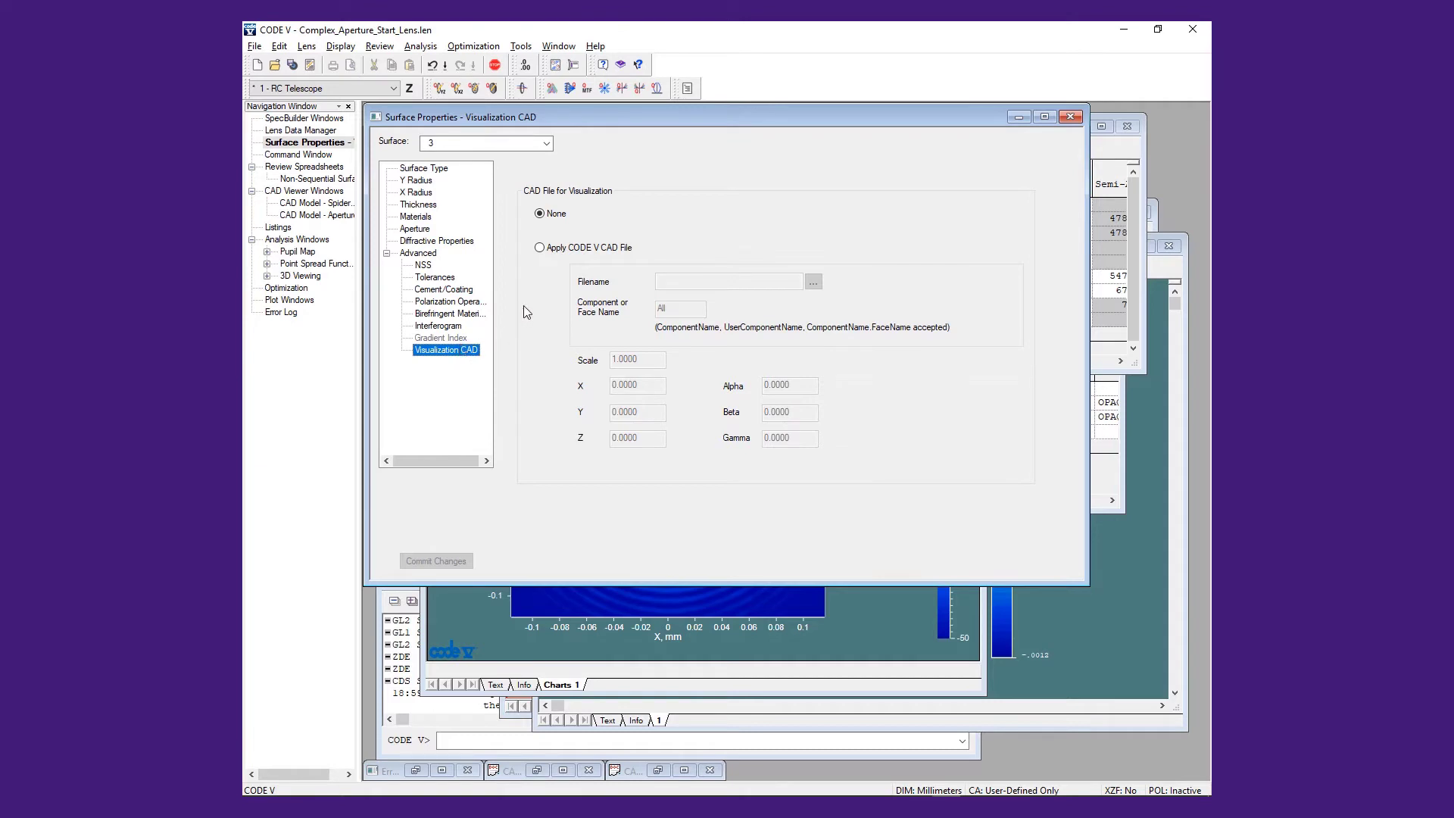
pyautogui.click(539, 247)
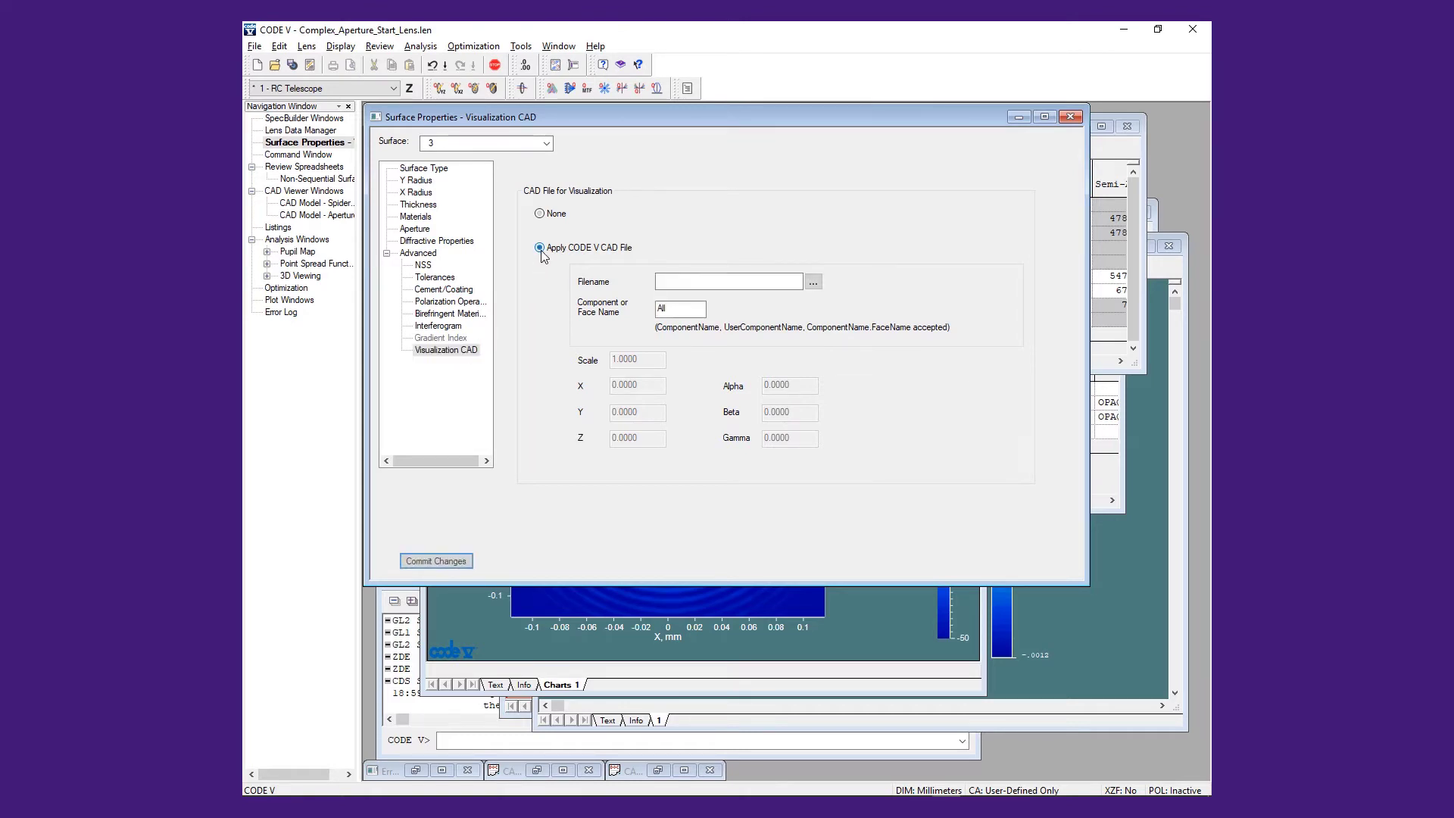
pyautogui.click(813, 284)
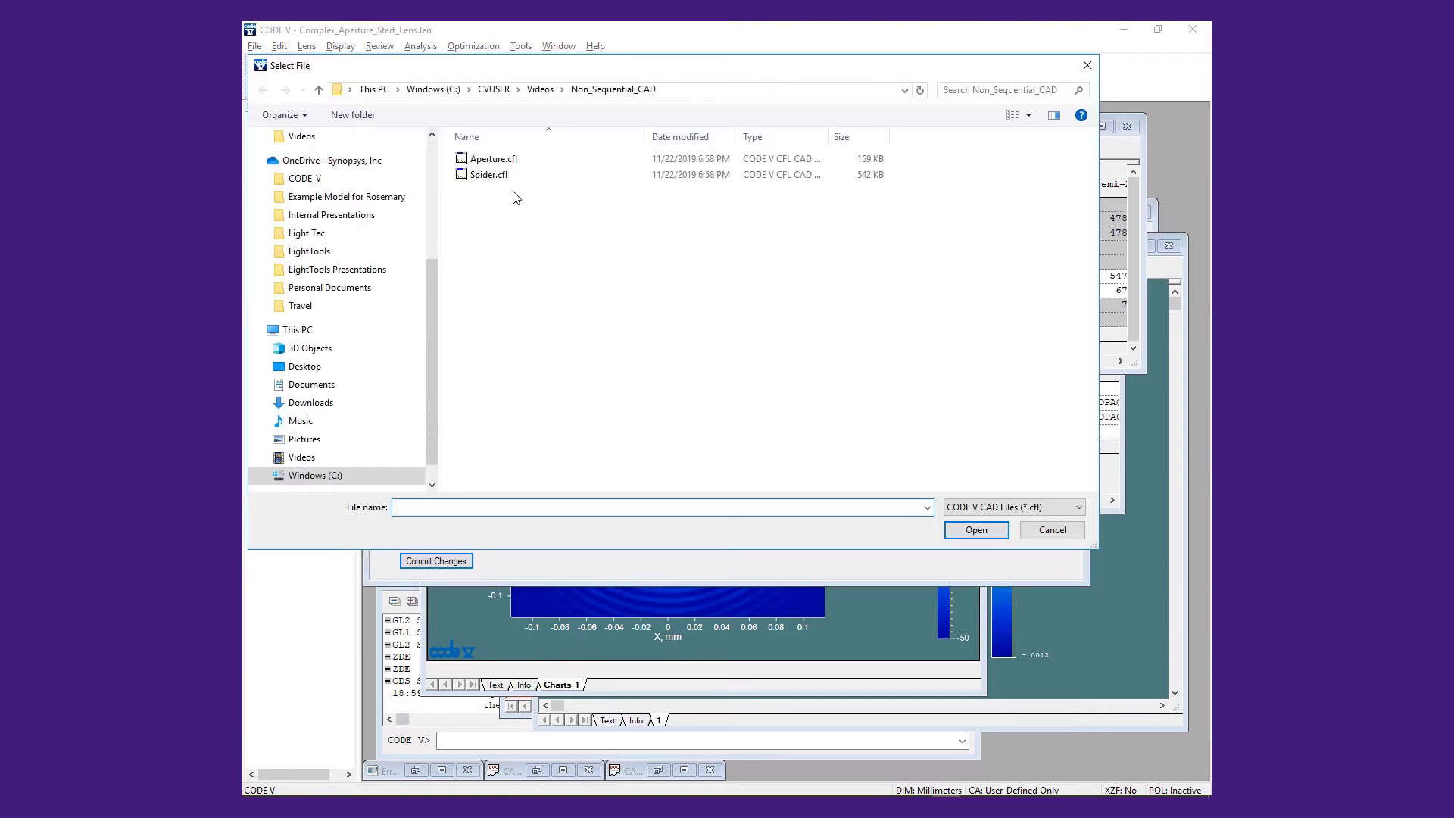
pyautogui.click(496, 176)
pyautogui.click(976, 529)
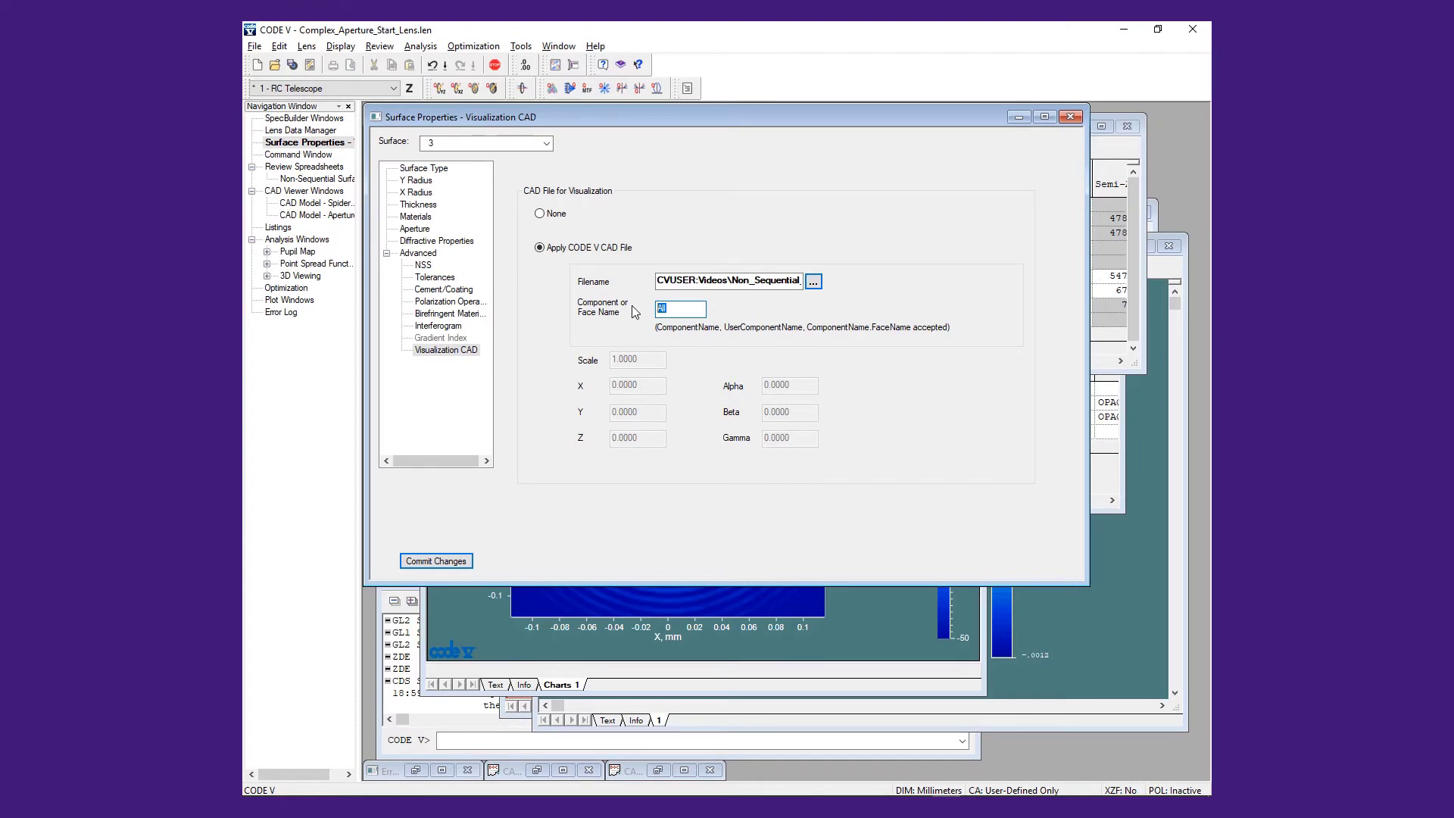
pyautogui.write('Spider')
pyautogui.click(454, 563)
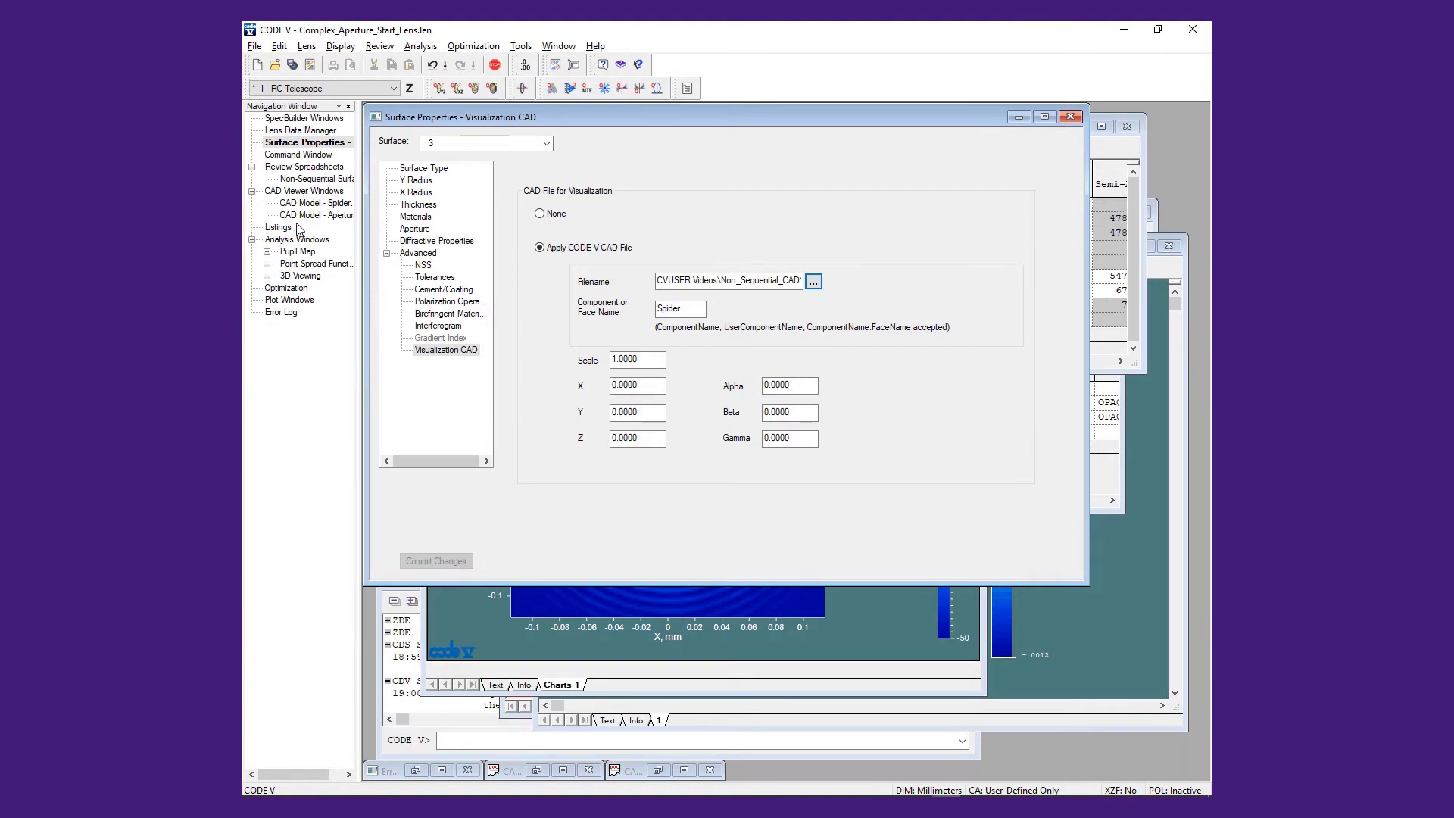
# - Regenerate the 3D view and rotate it to inspect the spider ahead of the holed primary mirror
pyautogui.doubleClick(304, 275)
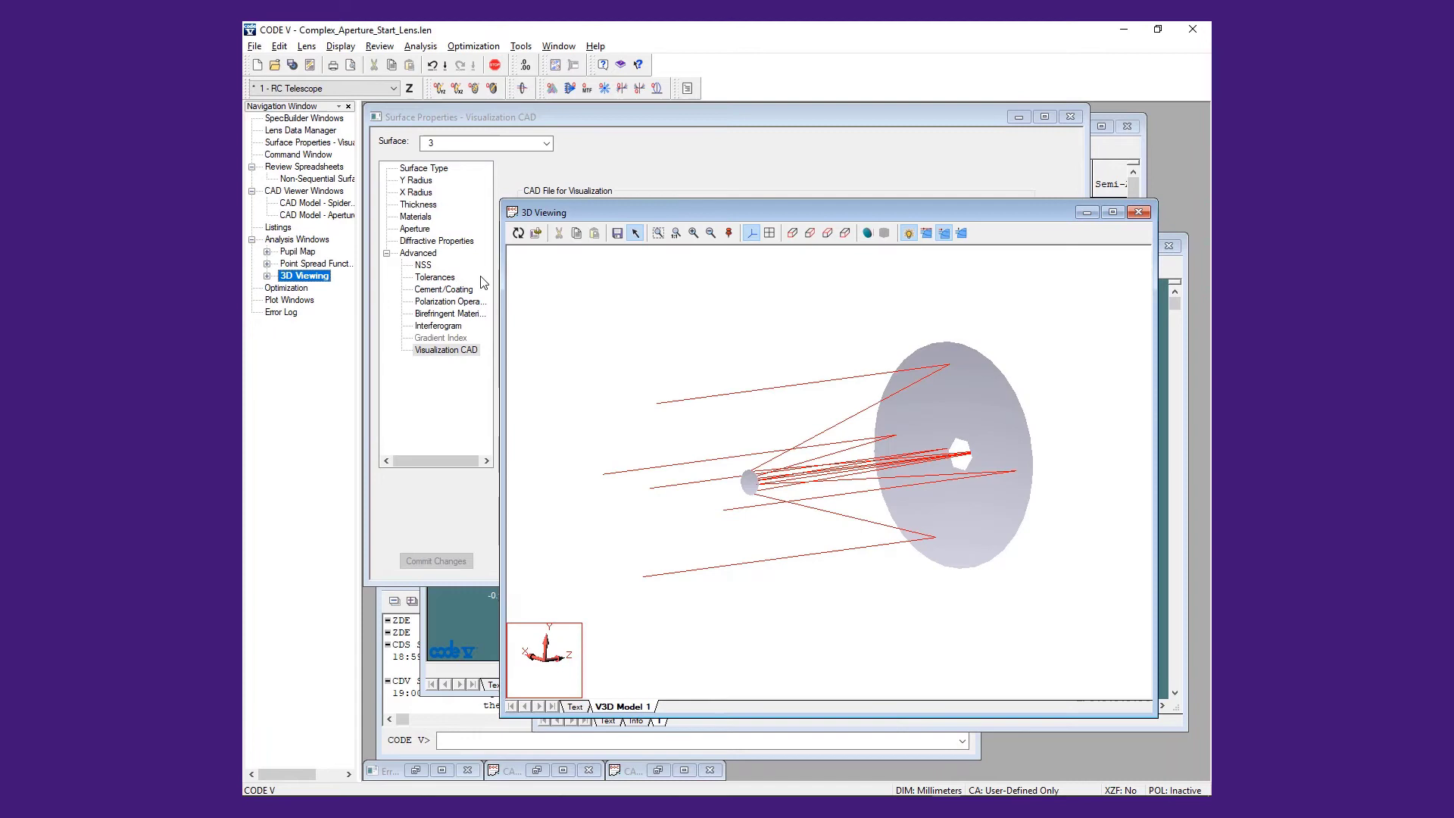
pyautogui.click(518, 233)
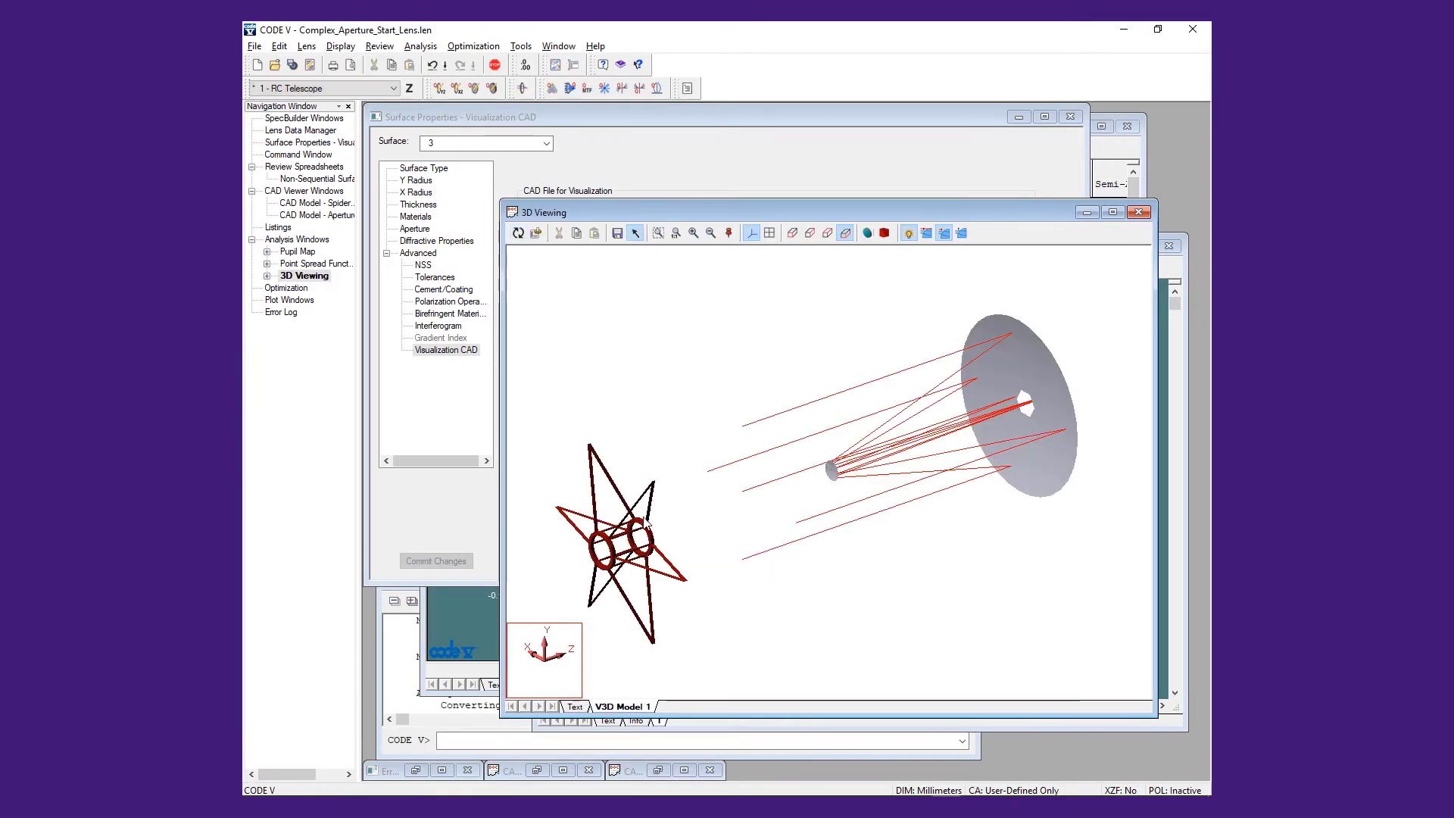
pyautogui.moveTo(656, 518); pyautogui.dragTo(704, 486)
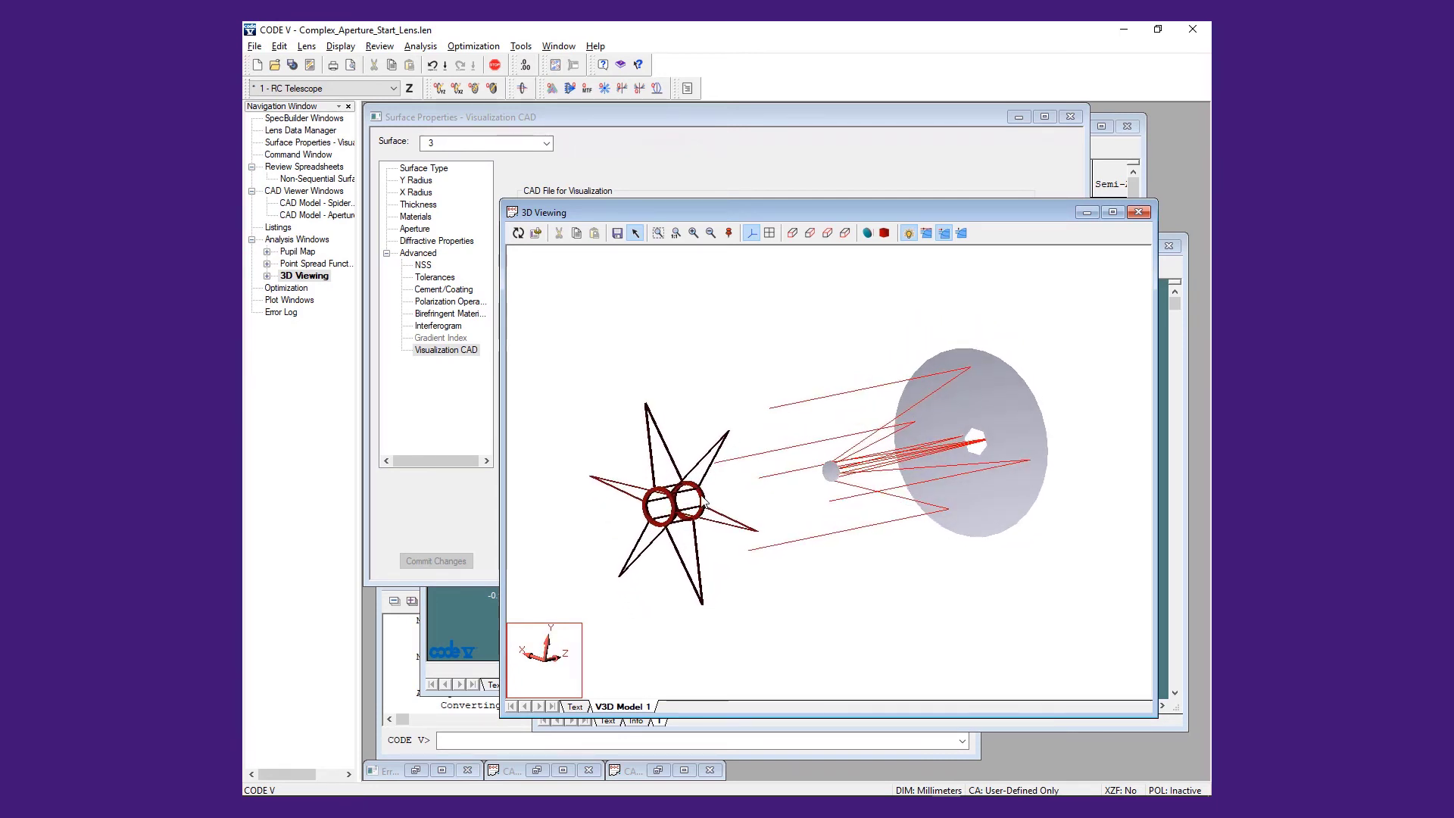
pyautogui.click(704, 500)
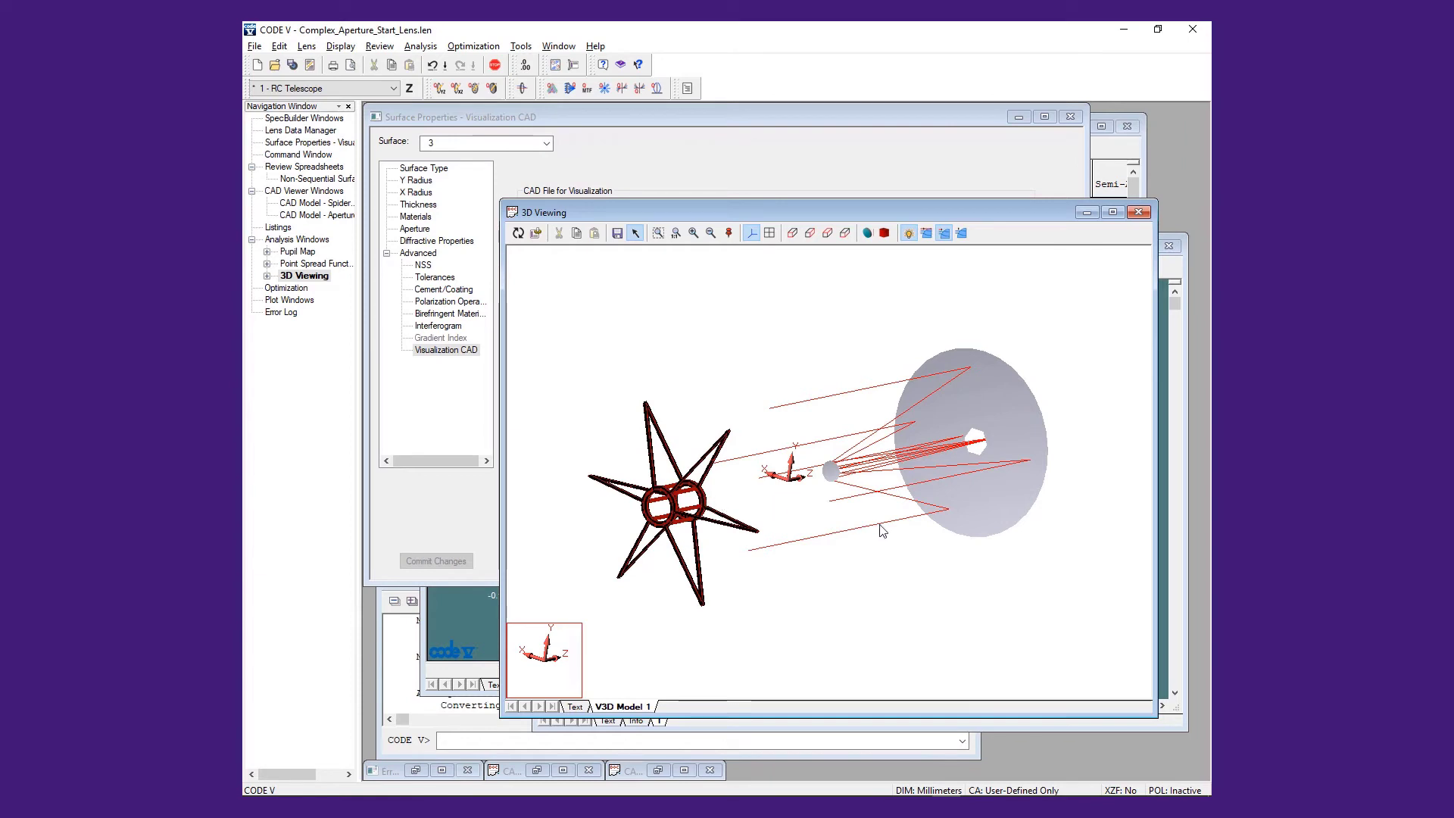
pyautogui.moveTo(916, 535)
pyautogui.mouseDown()
pyautogui.moveTo(676, 512)
pyautogui.moveTo(860, 551)
pyautogui.mouseUp()
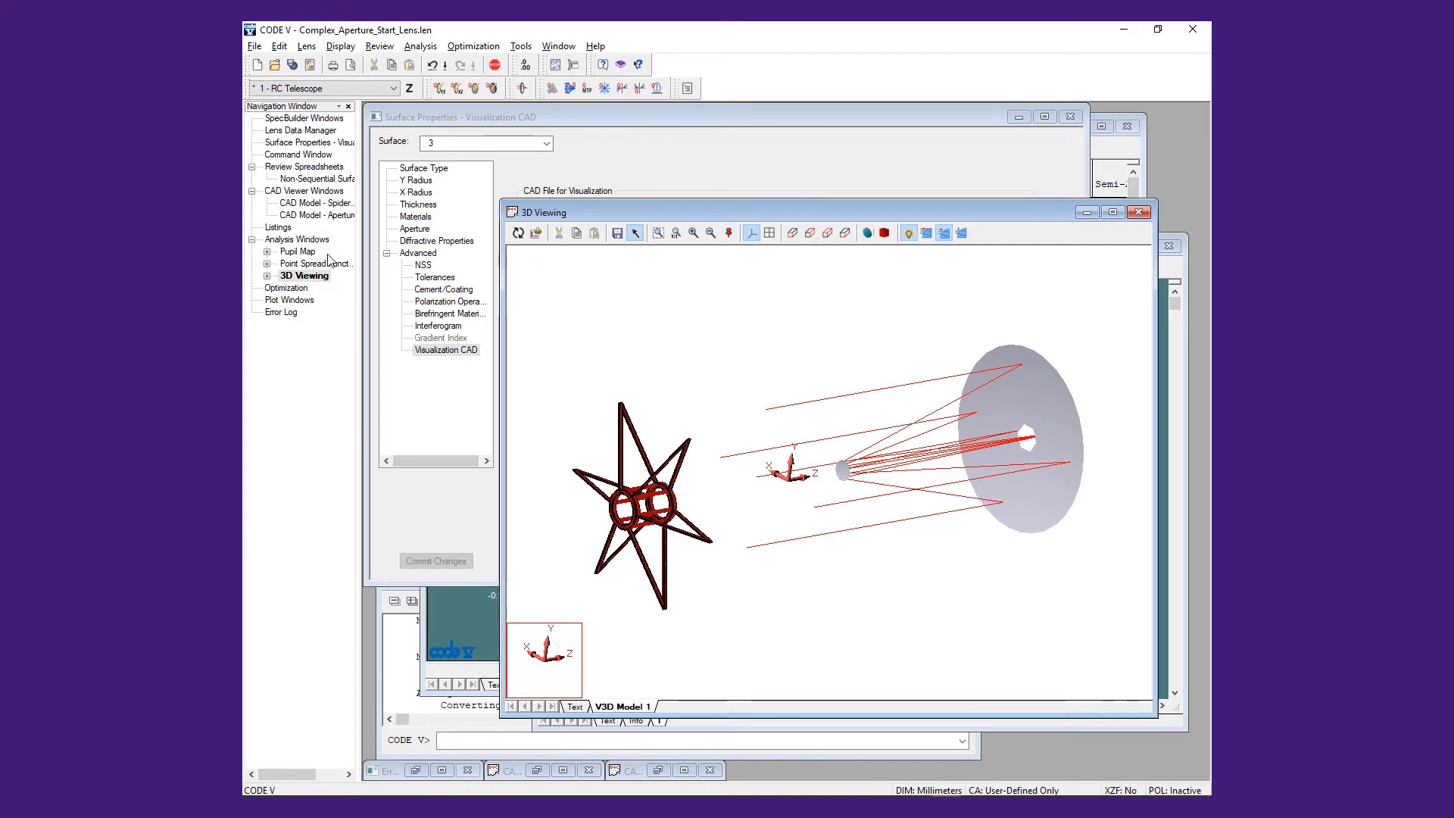
# - Set surface 3's Z decenter to 16750 in the Non-Sequential Surfaces spreadsheet
pyautogui.doubleClick(310, 180)
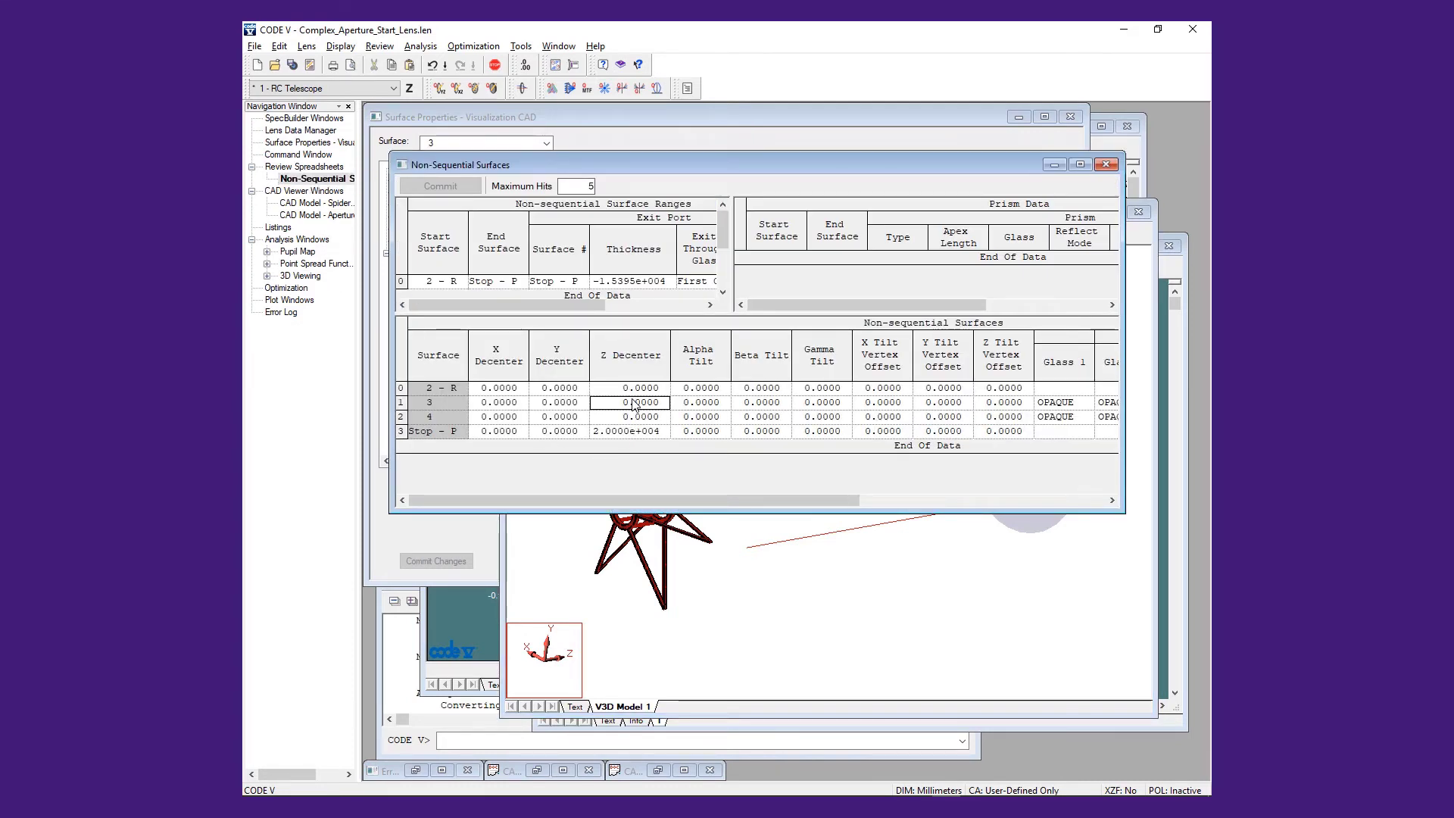
pyautogui.write('16750')
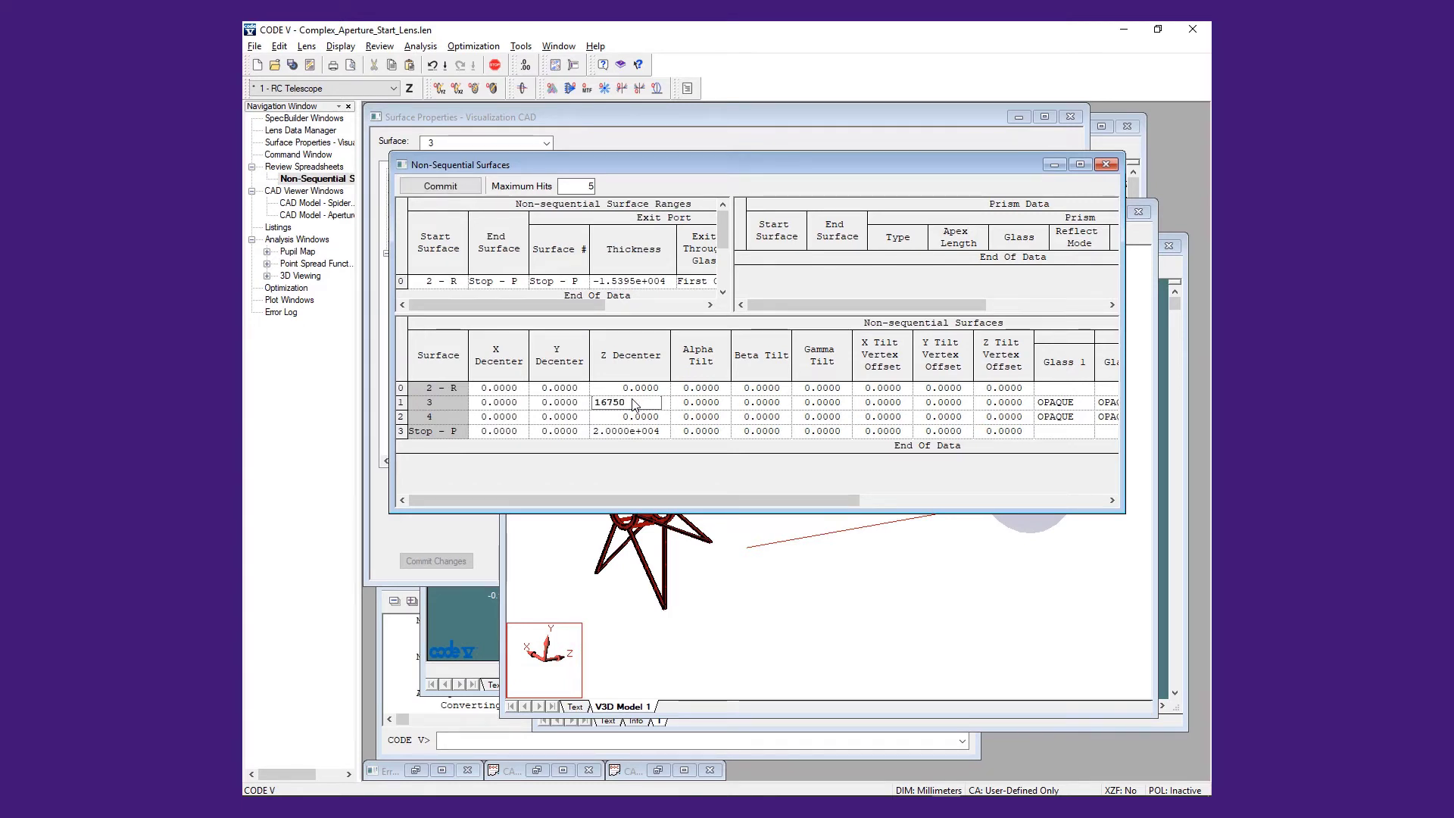
pyautogui.press('Return')
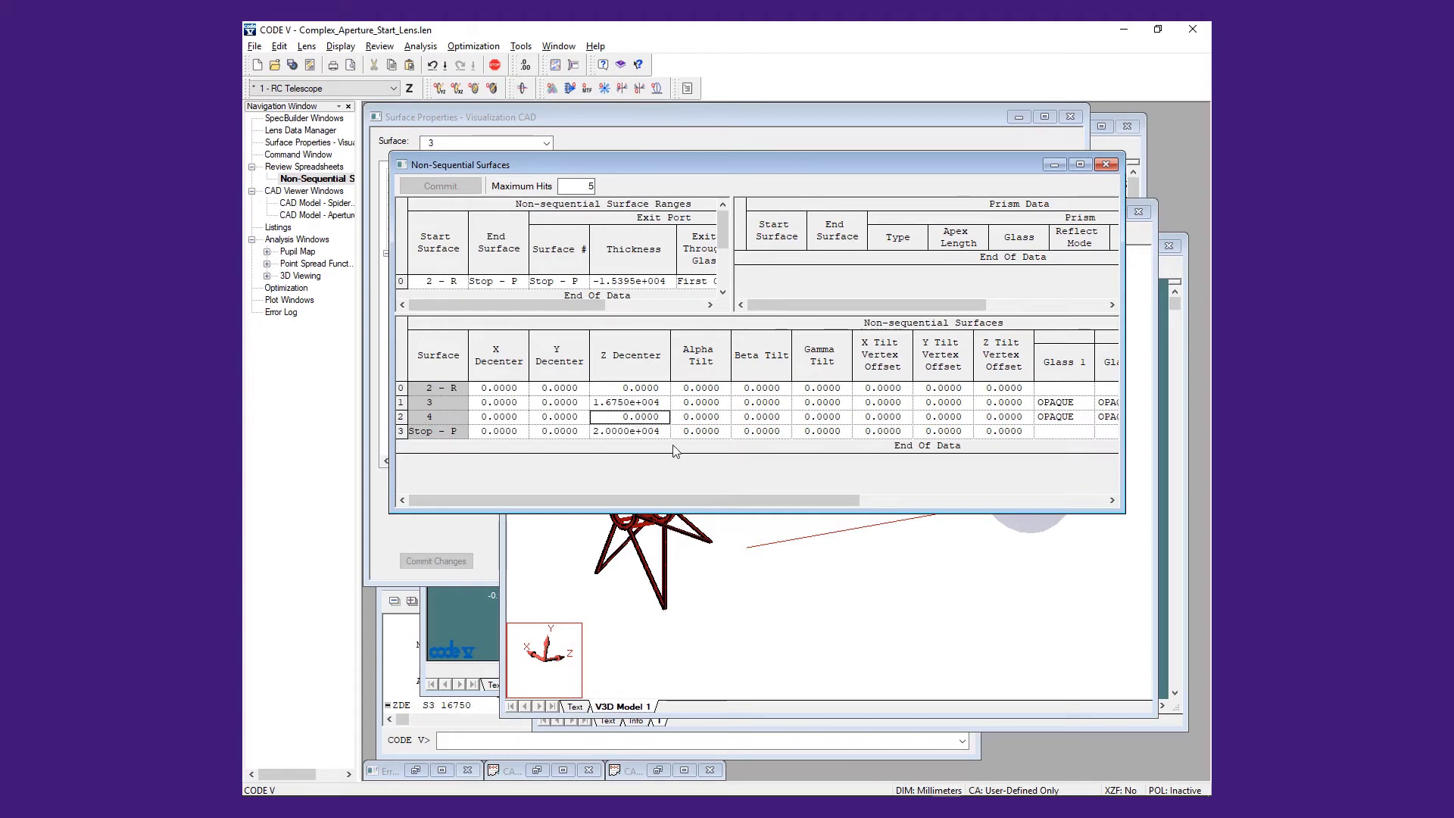
# - Regenerate the 3D view to show the spider moved into the ray bundle
pyautogui.click(790, 615)
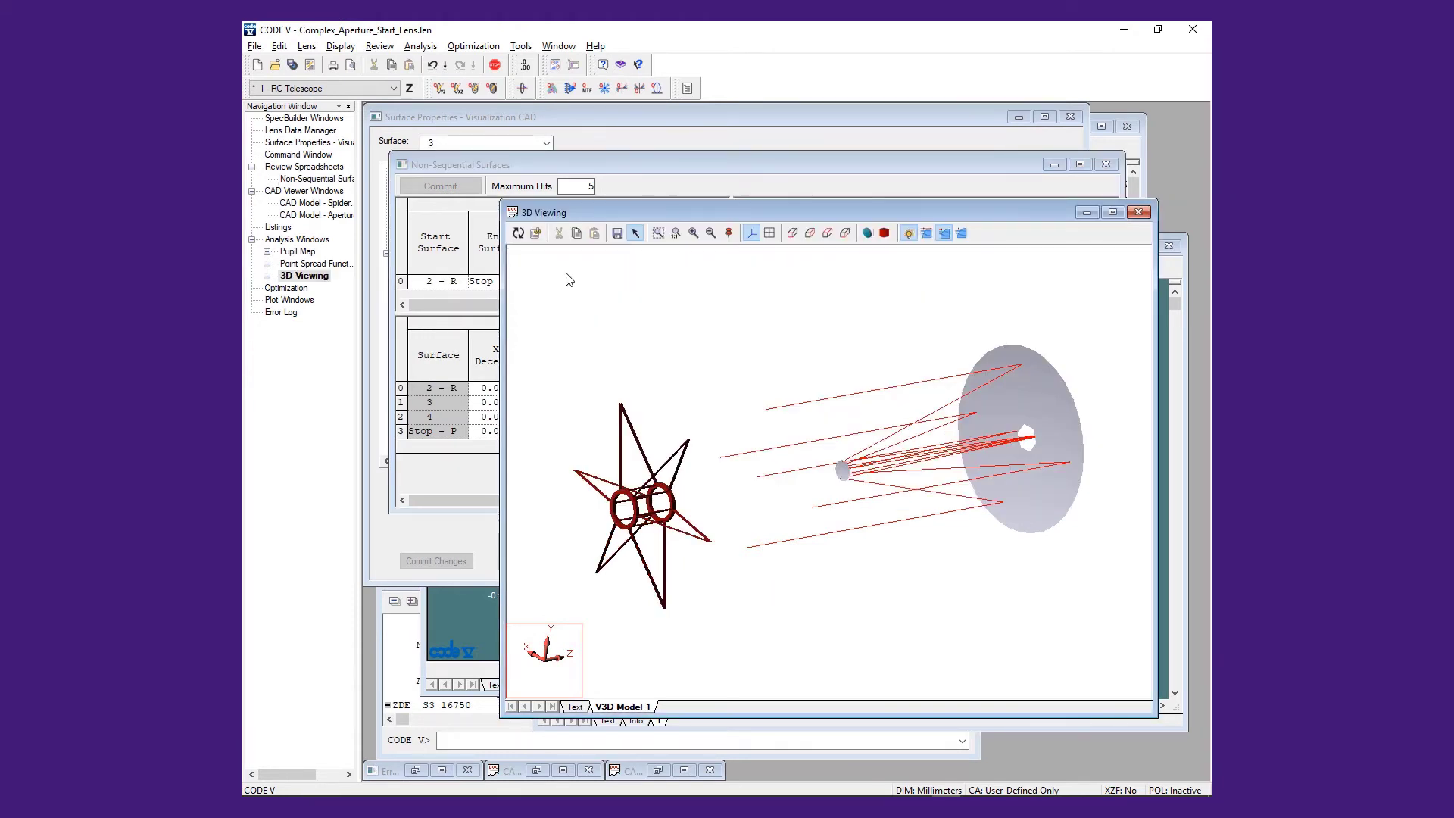
pyautogui.click(519, 234)
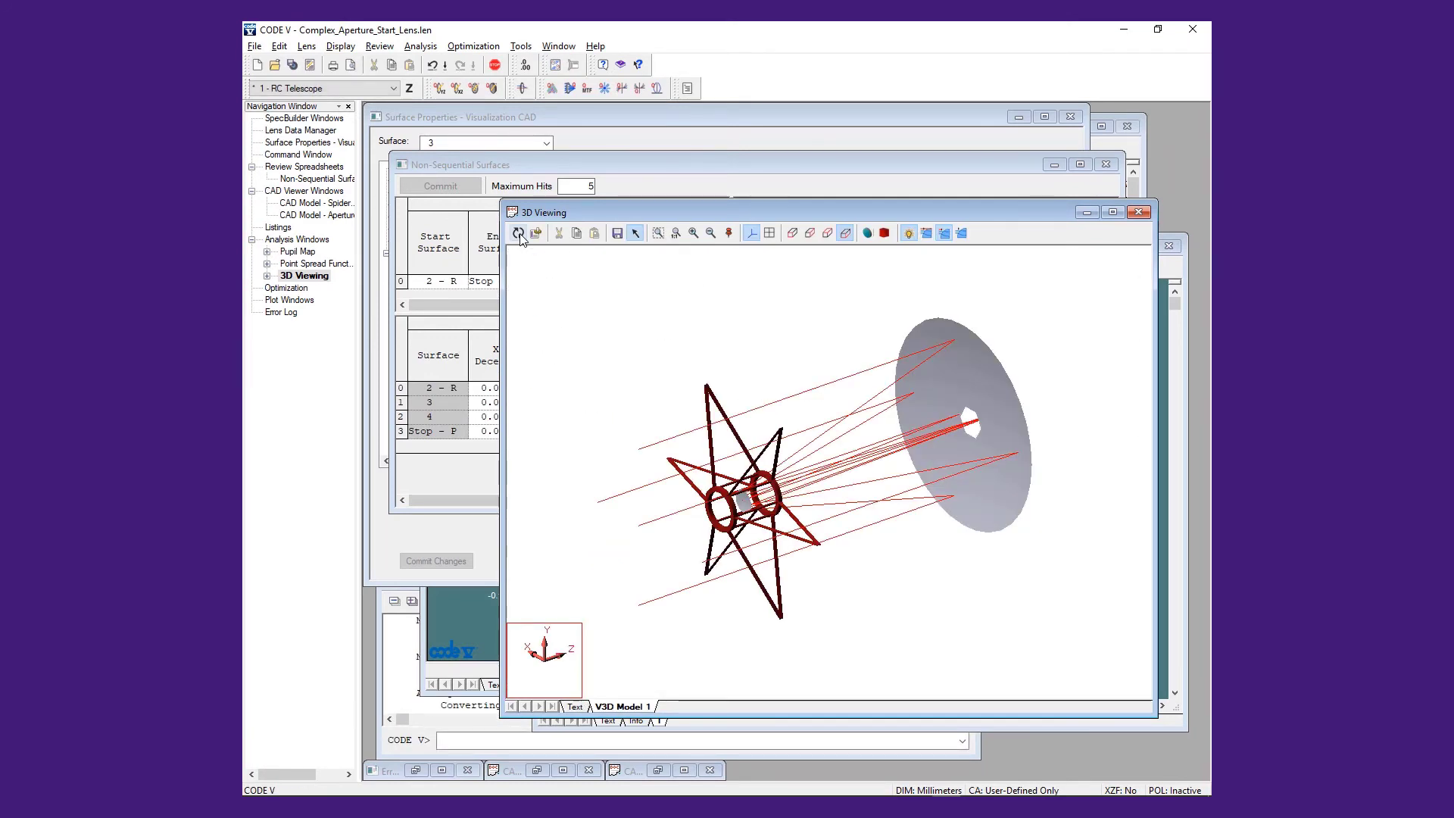
pyautogui.click(716, 498)
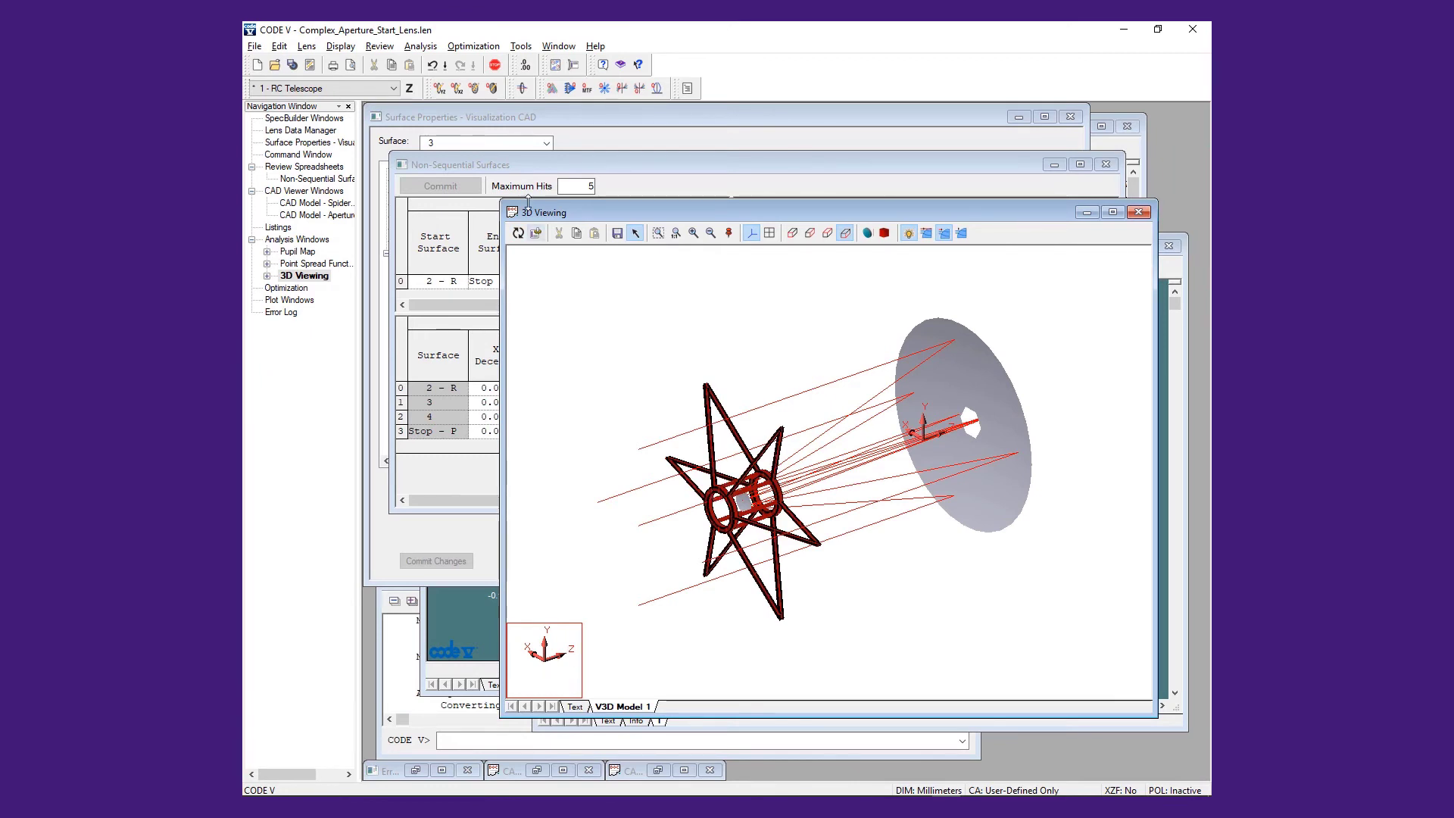
# - Give surface 3 a Gamma tilt of 10 and regenerate the 3D view
pyautogui.click(521, 166)
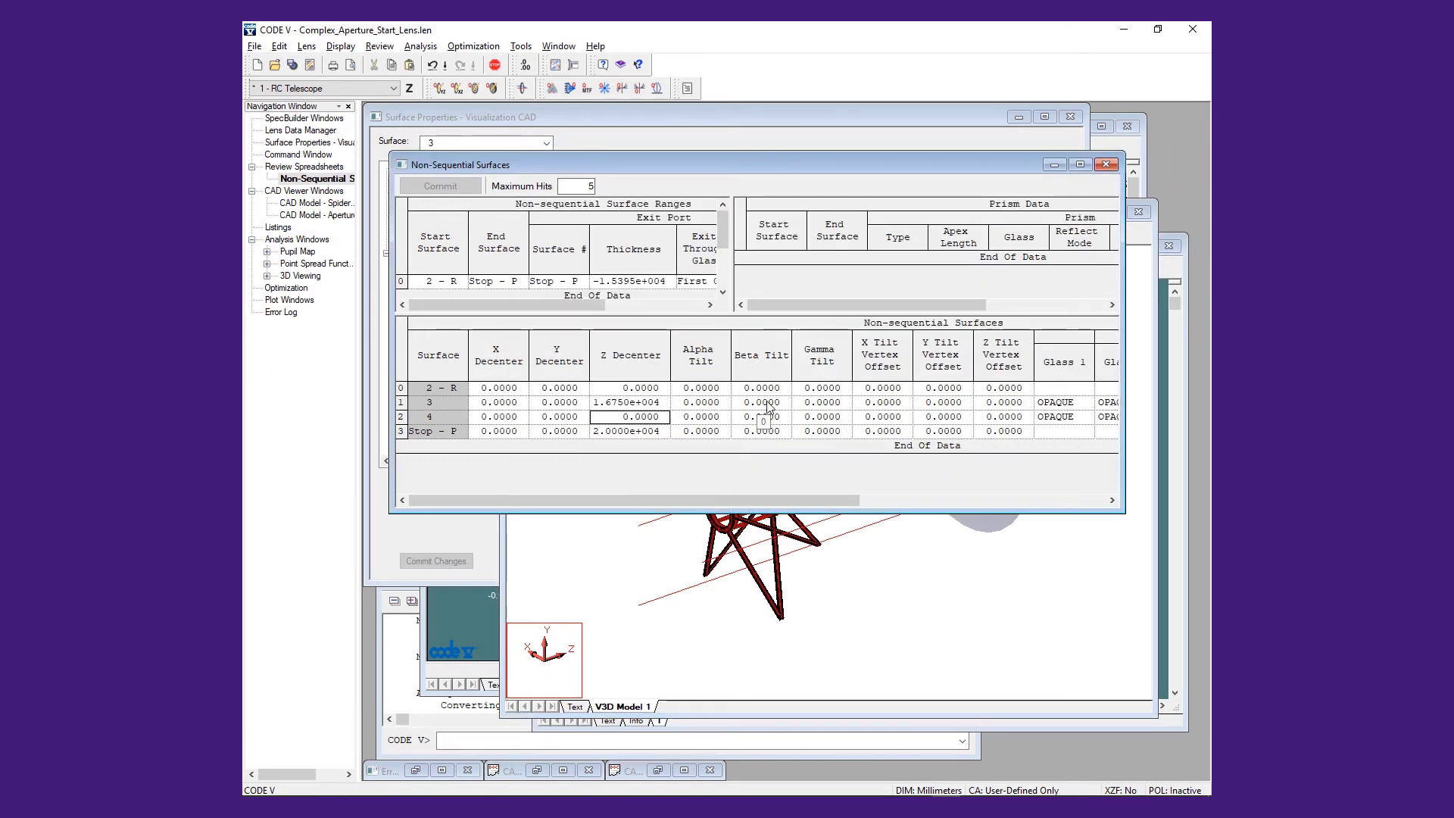
pyautogui.click(797, 403)
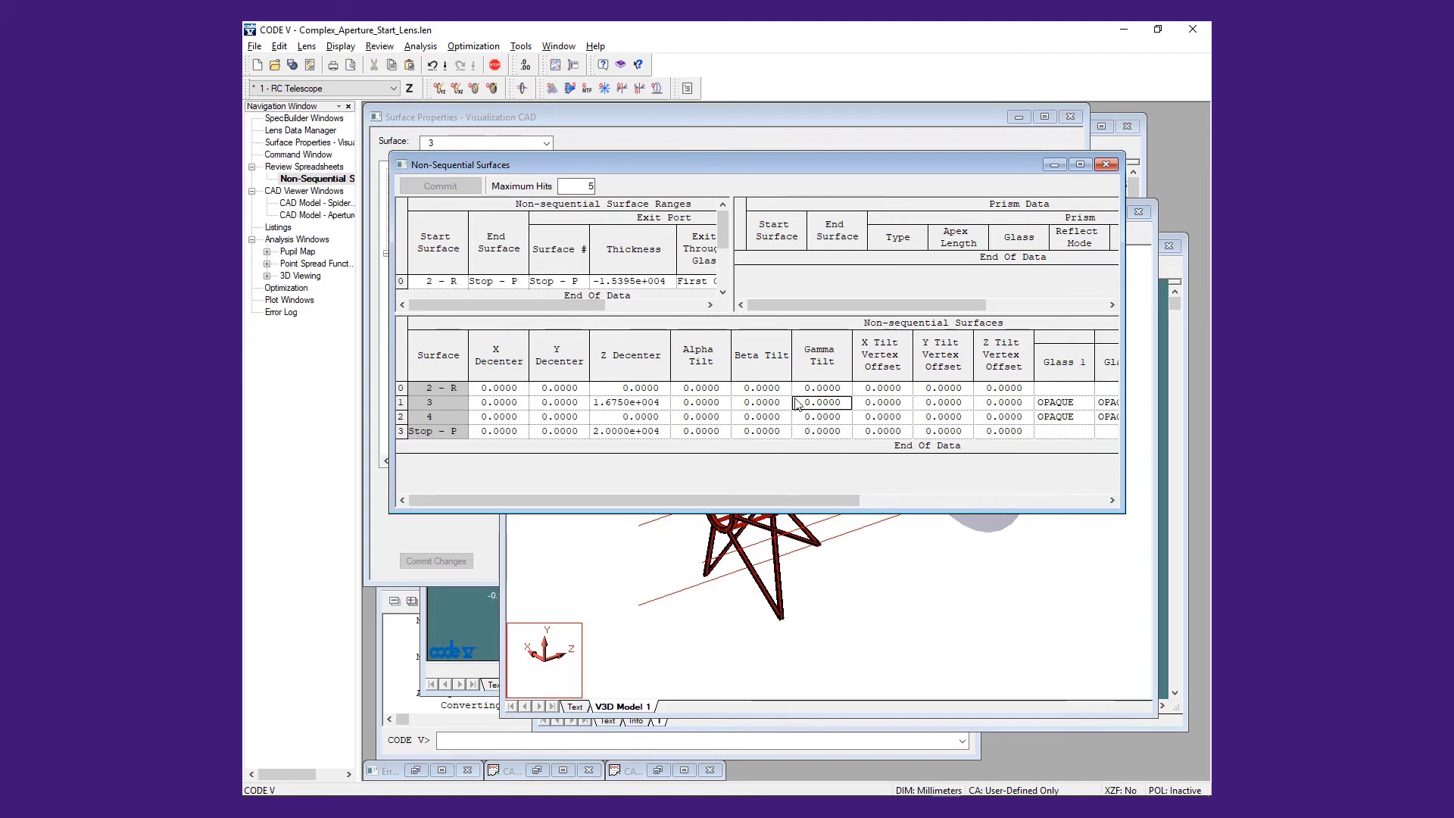
pyautogui.write('0')
pyautogui.press('Return')
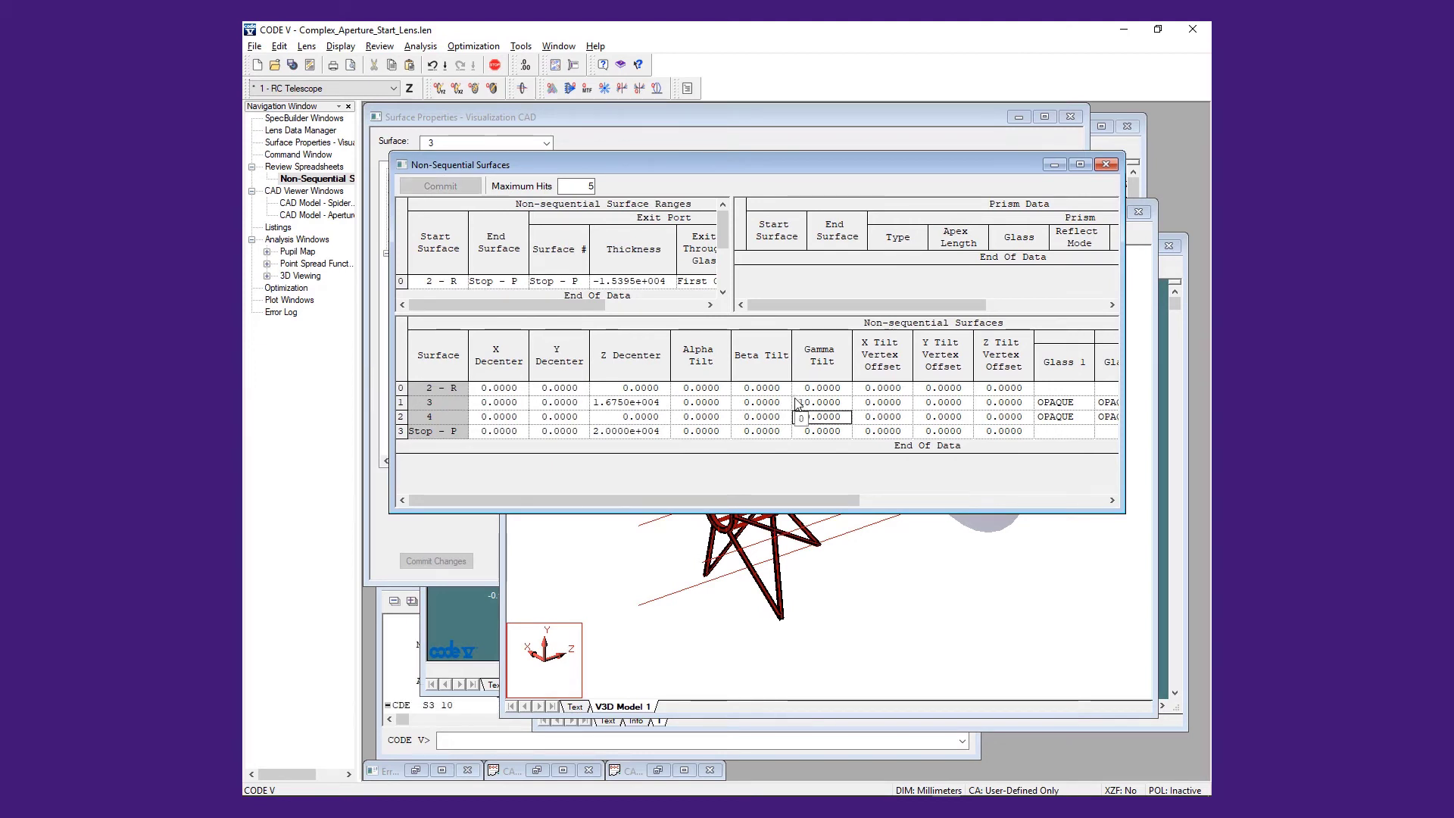
pyautogui.click(649, 571)
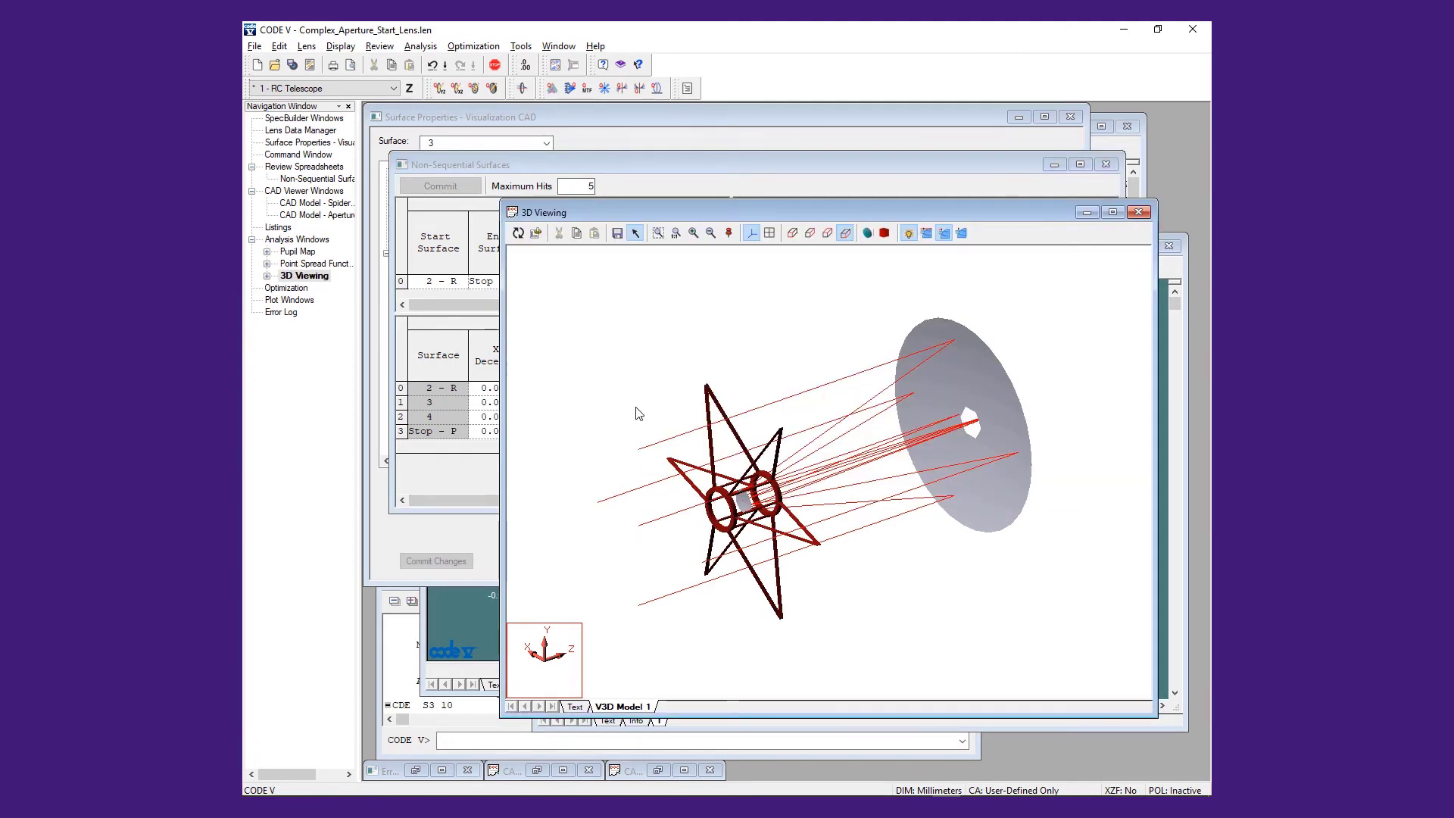
pyautogui.click(517, 233)
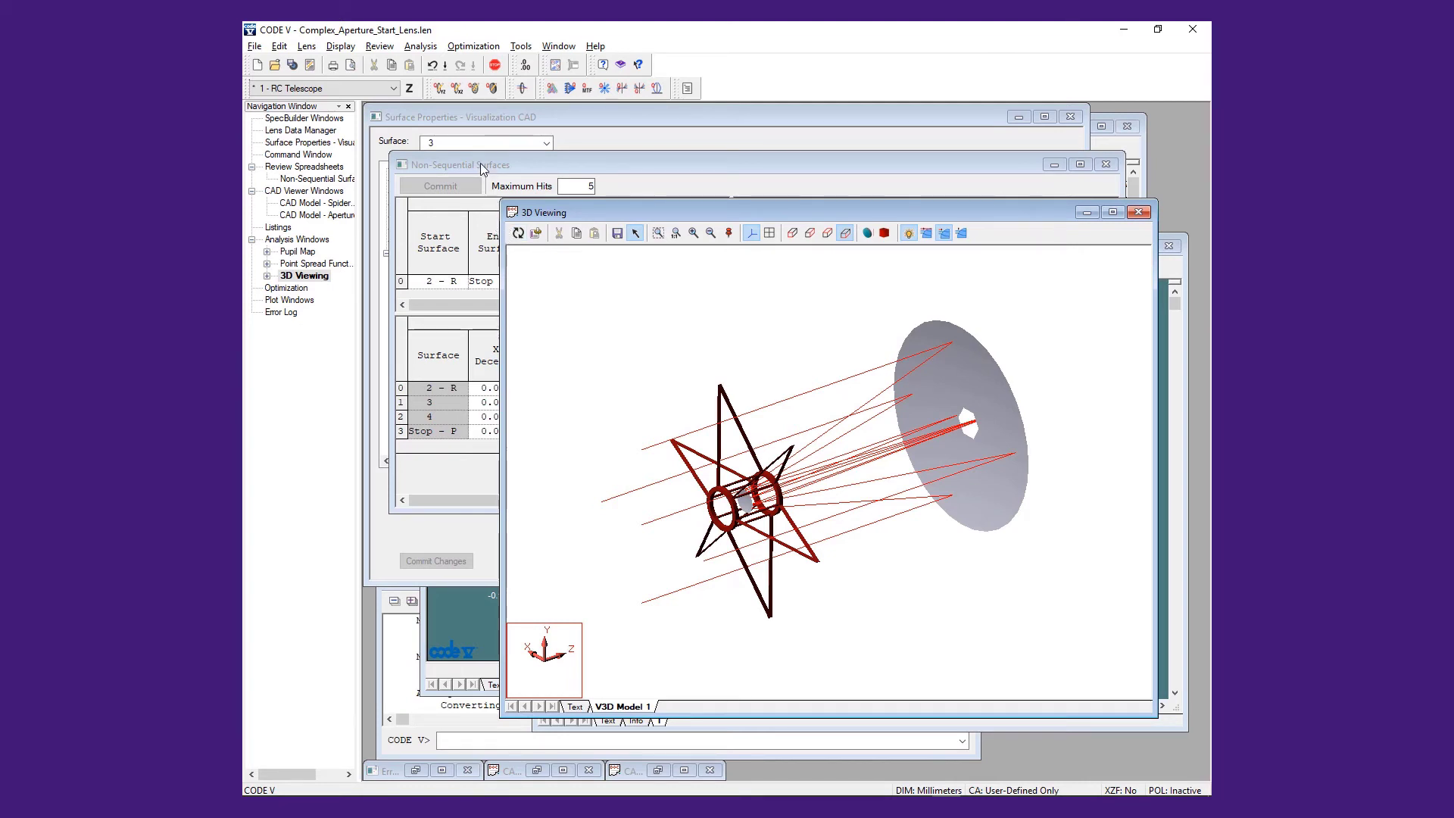
# - Make surface 4 a CAD Surface using the Aperture.cfl file
pyautogui.click(427, 115)
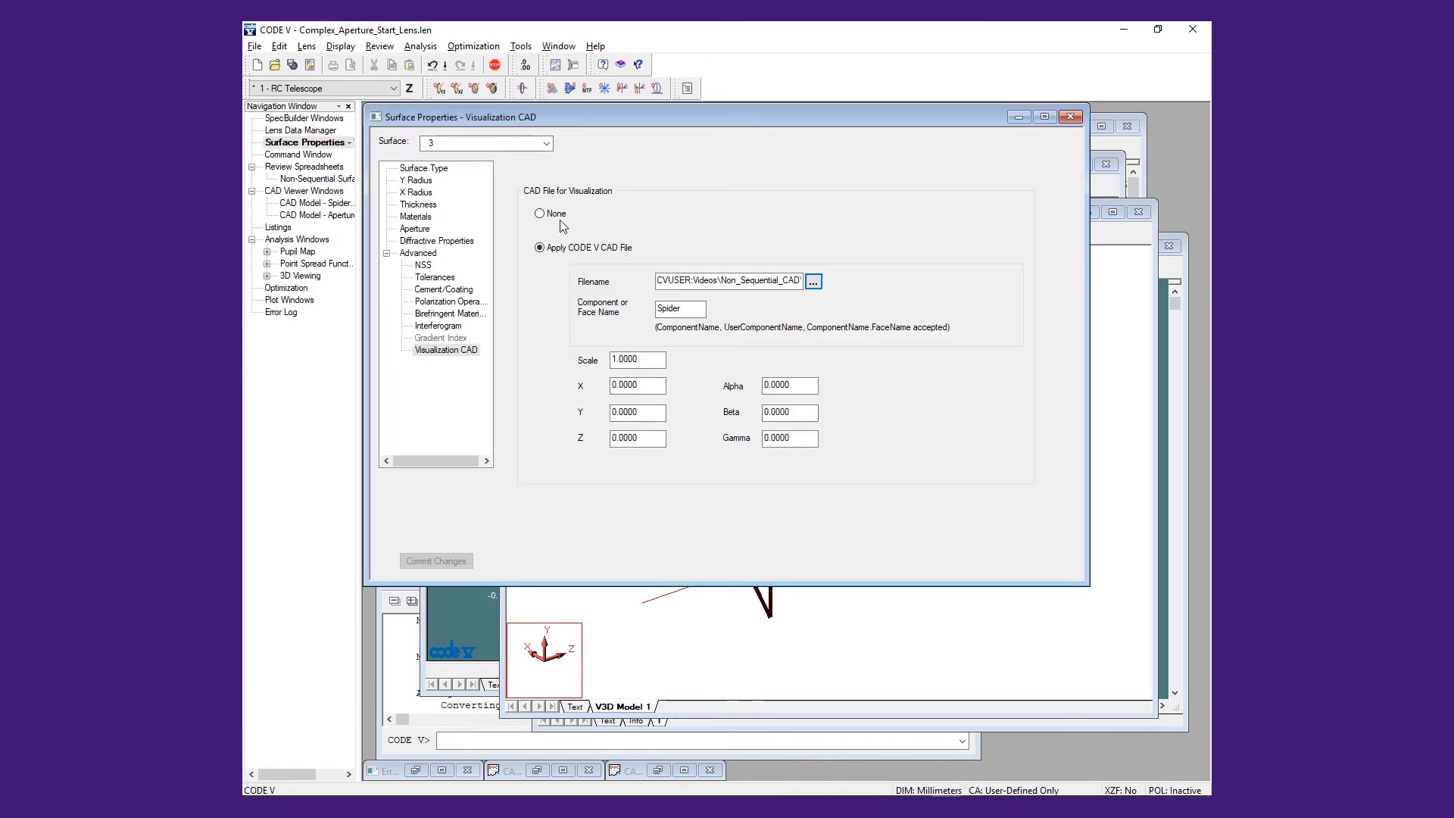
pyautogui.click(546, 143)
pyautogui.click(484, 195)
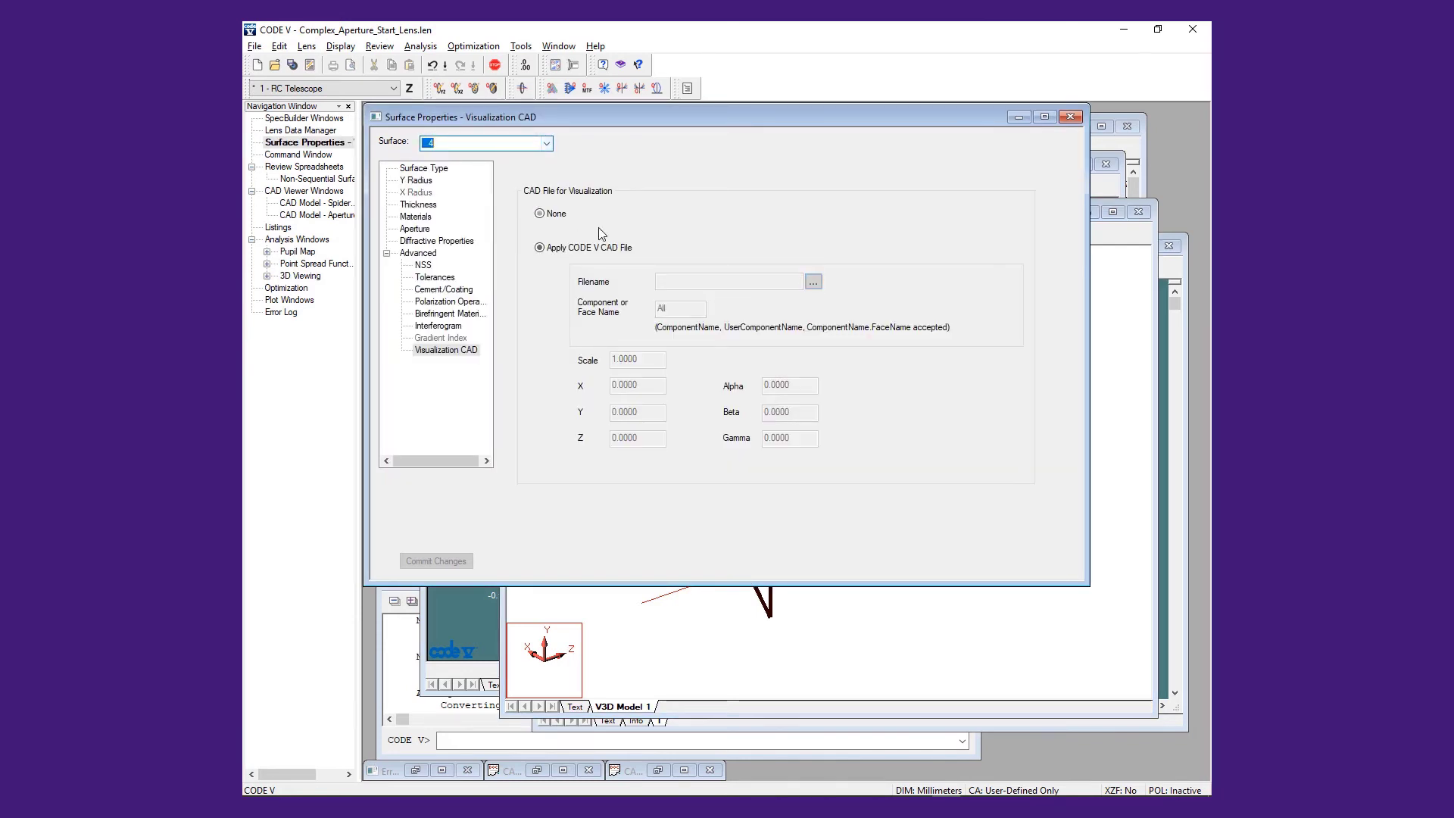
pyautogui.click(433, 168)
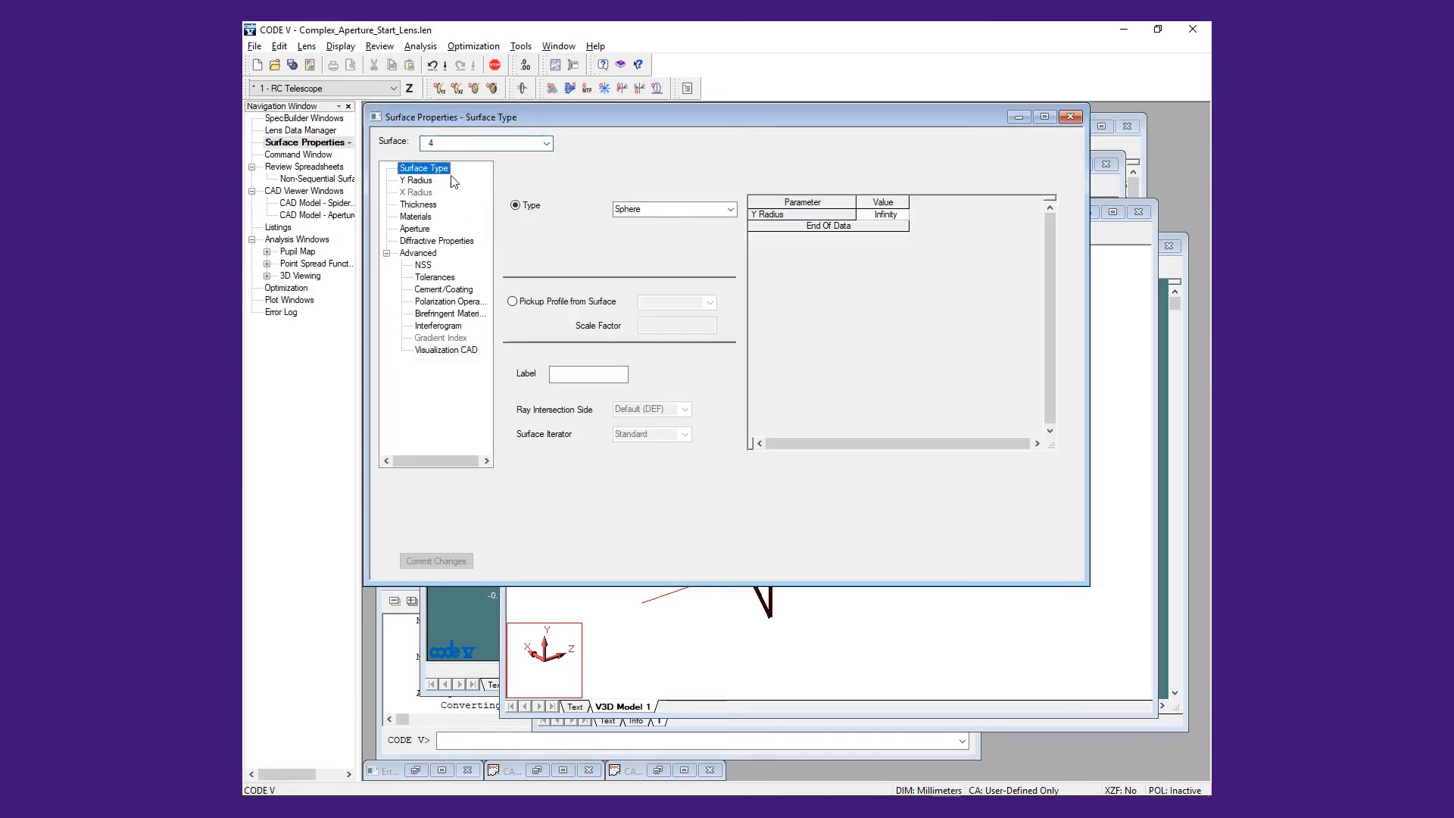
pyautogui.click(732, 210)
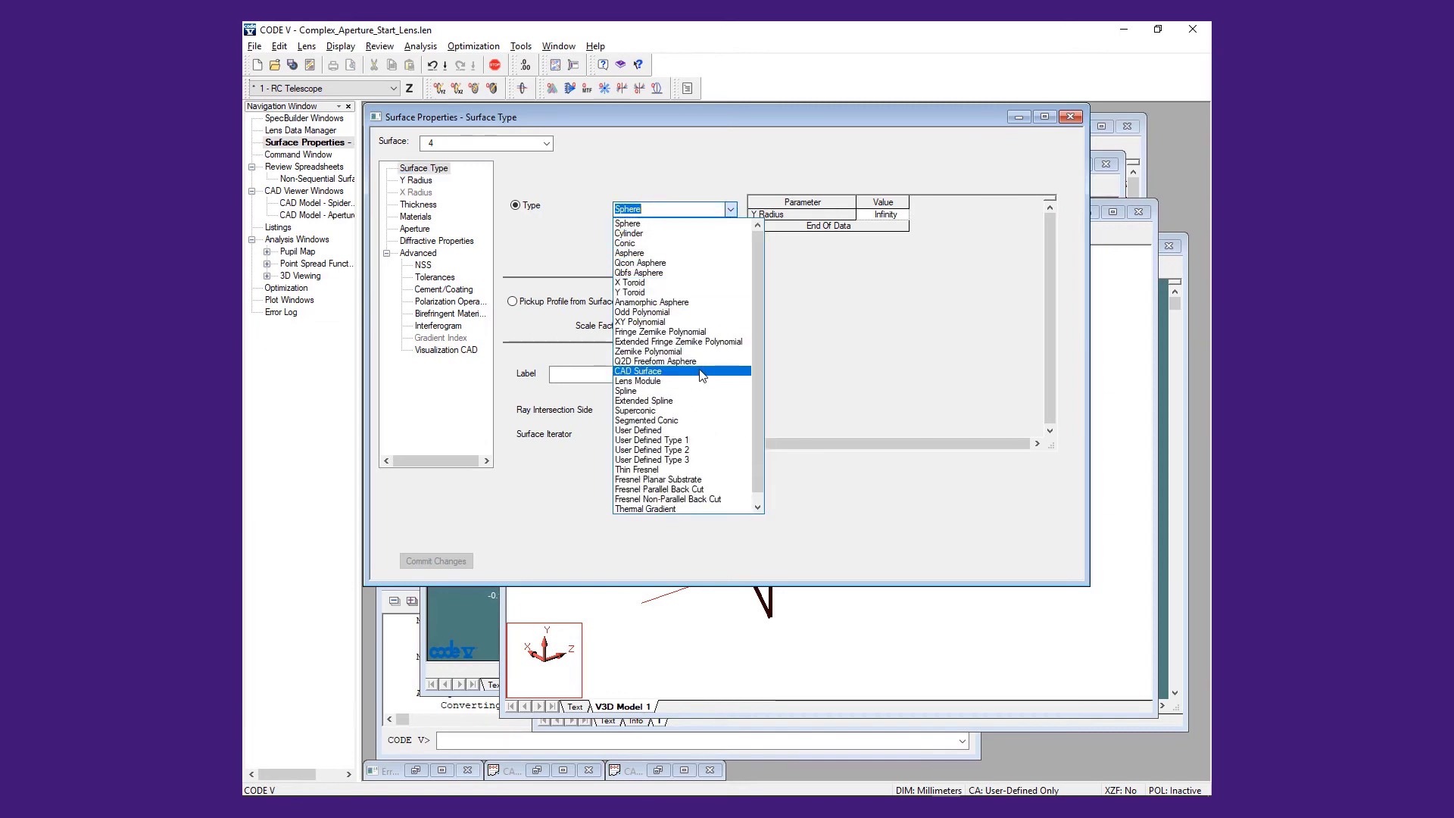
pyautogui.click(708, 368)
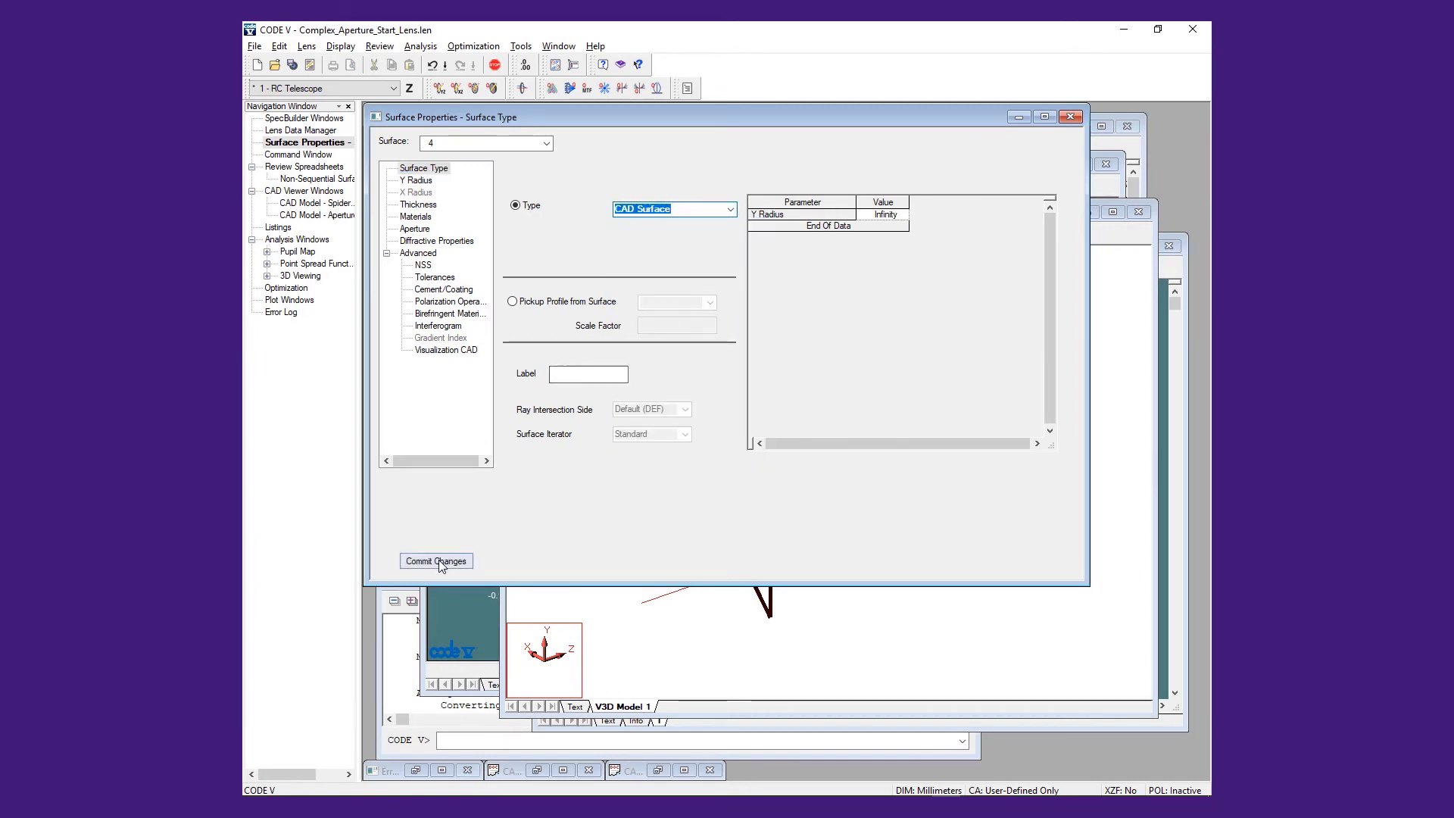
pyautogui.click(437, 560)
pyautogui.click(790, 372)
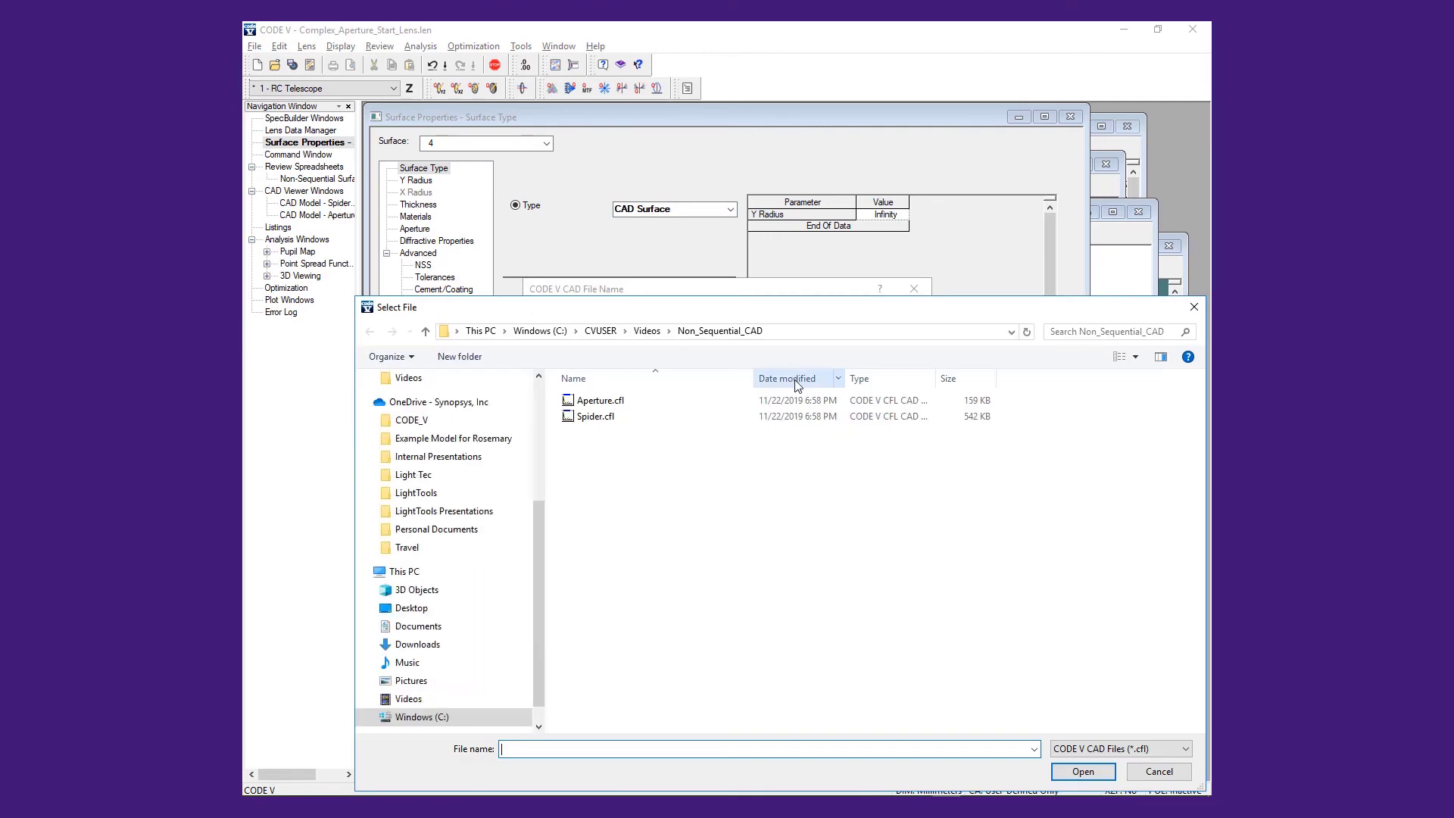
pyautogui.click(641, 402)
pyautogui.click(1079, 772)
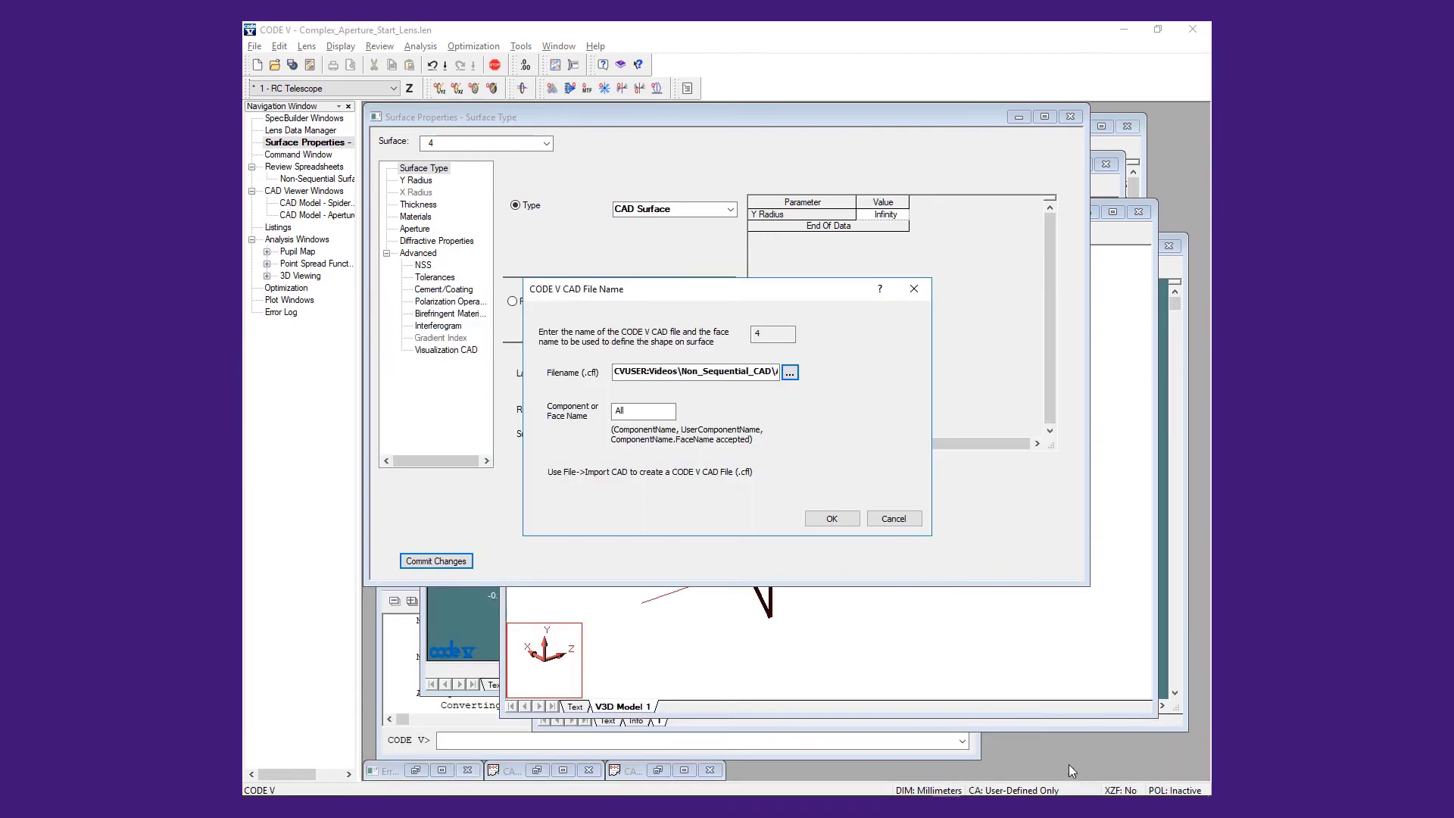
pyautogui.click(844, 521)
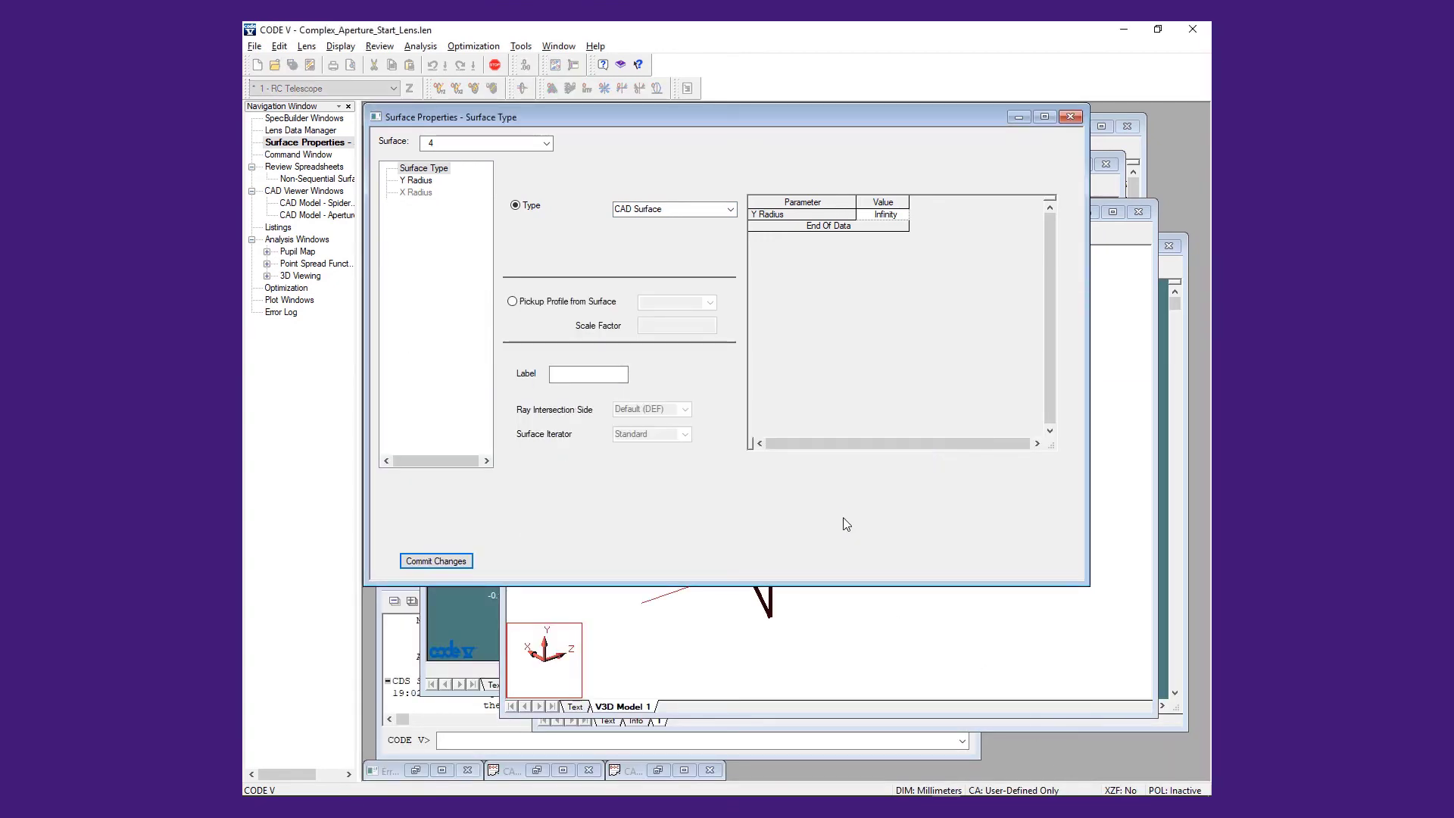
# - Set the CAD surface Z position to 19950 and commit
pyautogui.doubleClick(593, 491)
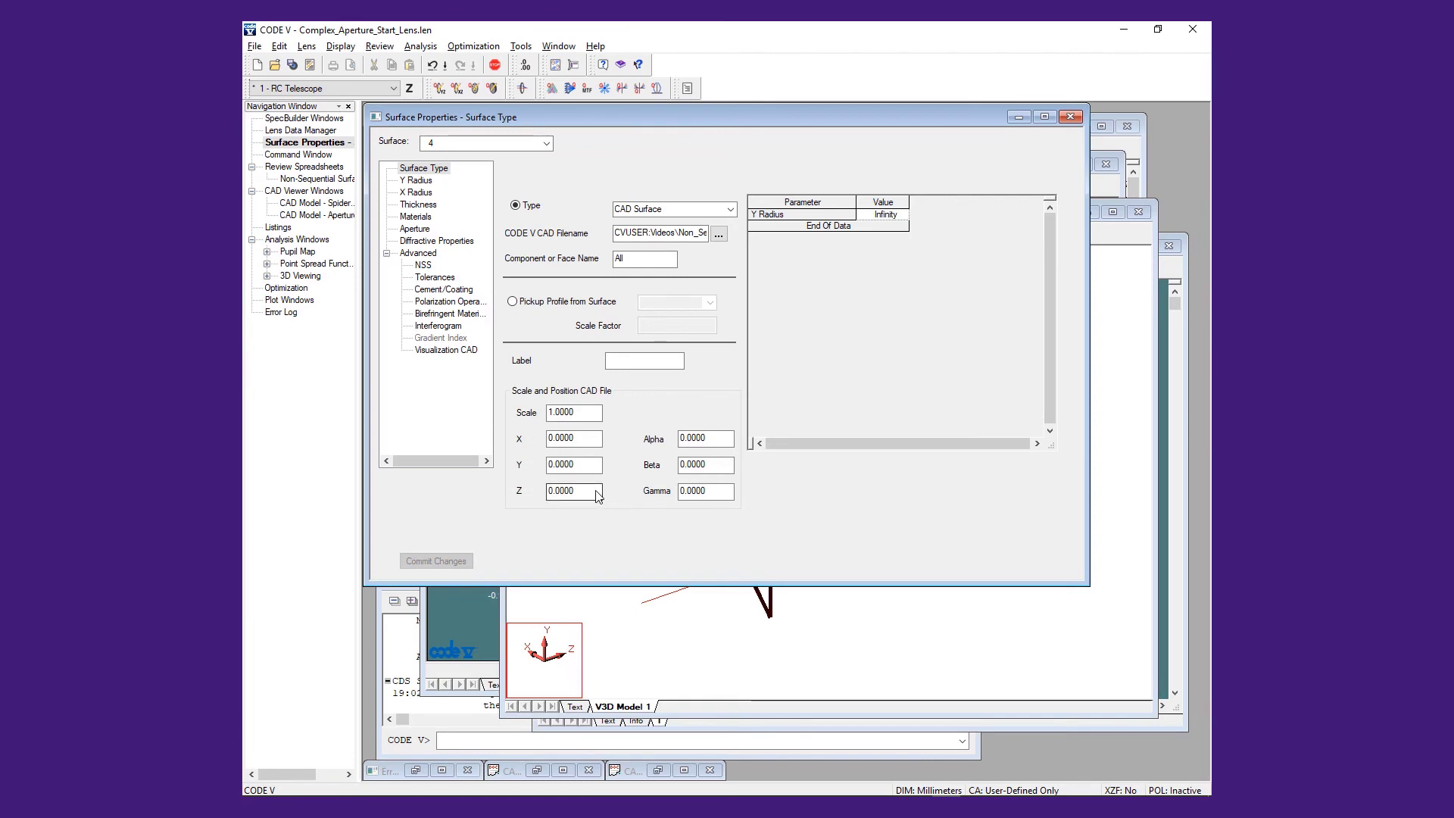
pyautogui.write('0')
pyautogui.hotkey('ctrl', 'a')
pyautogui.write('19')
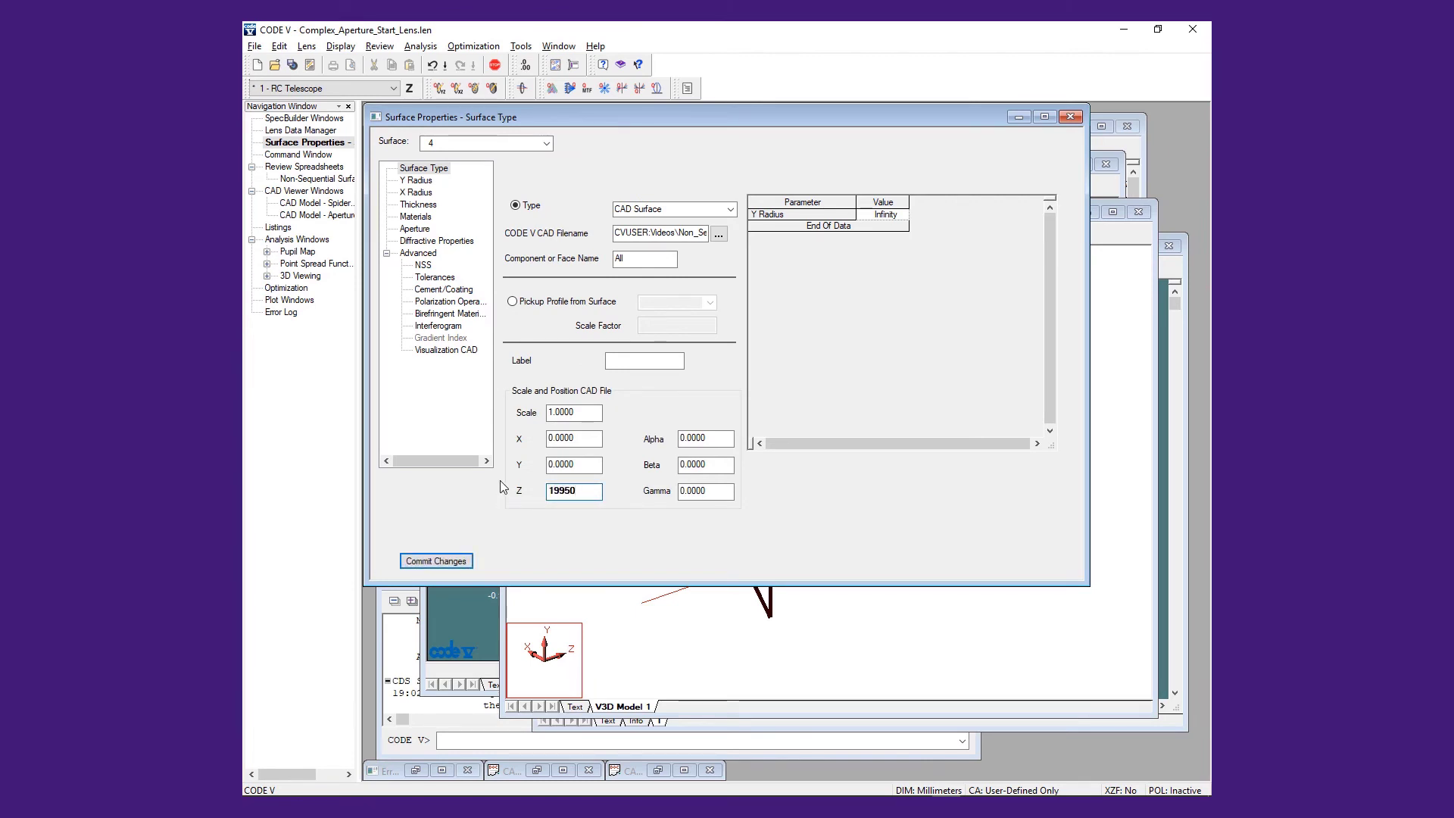
pyautogui.click(432, 562)
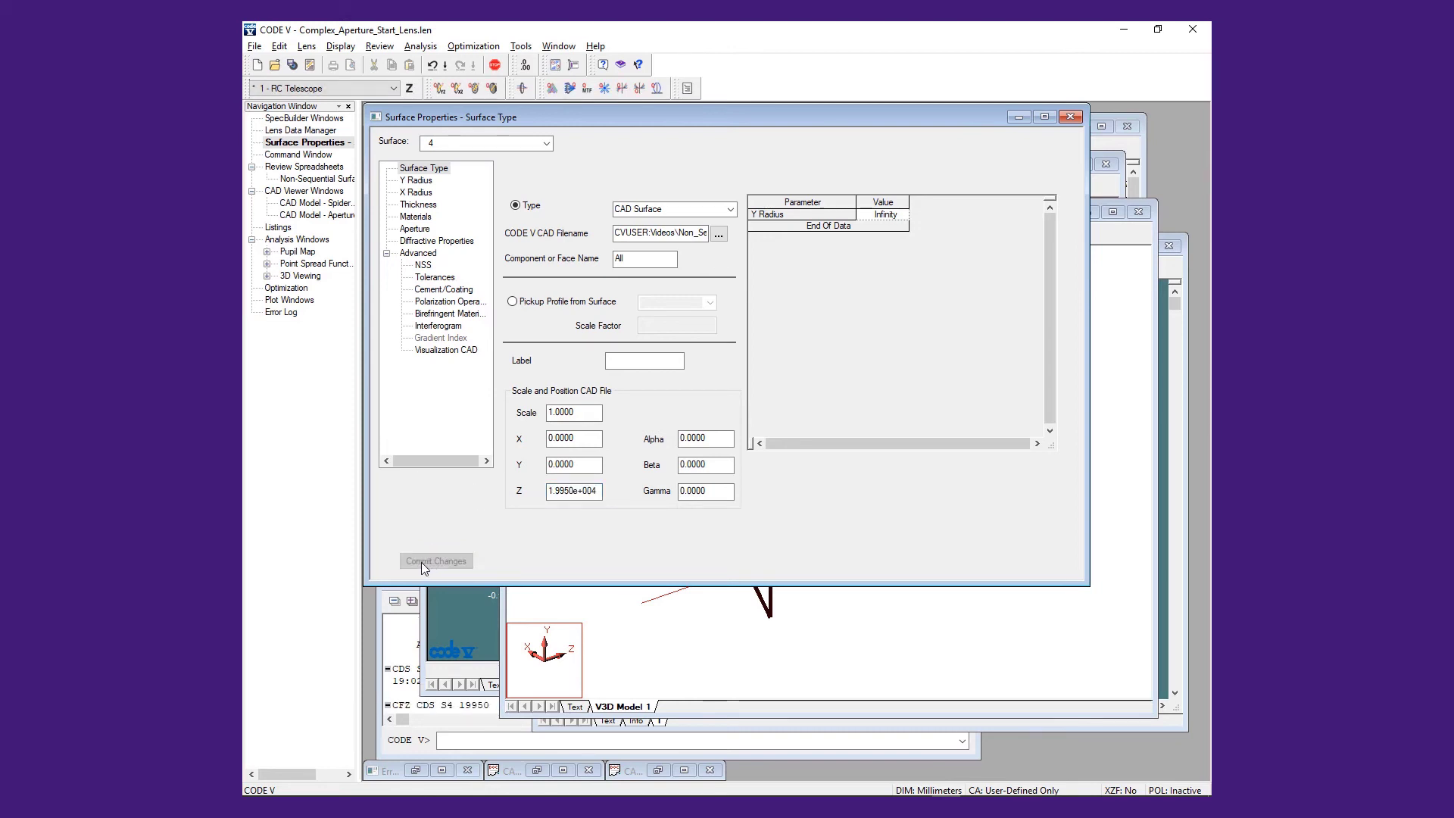
# - Visualize surface 4 with Aperture.cfl at a Z offset of 19950 and commit
pyautogui.click(460, 352)
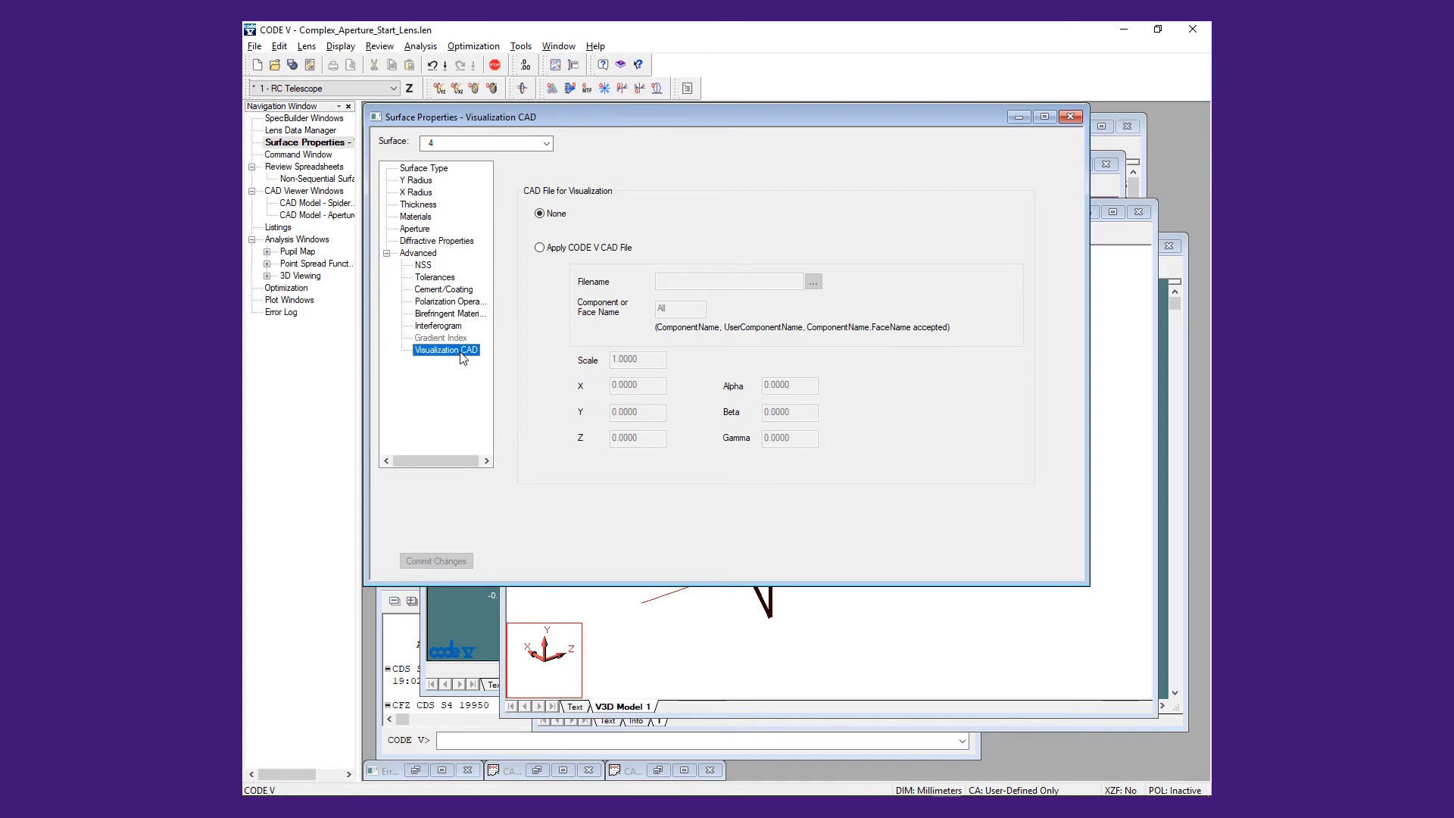
pyautogui.click(539, 247)
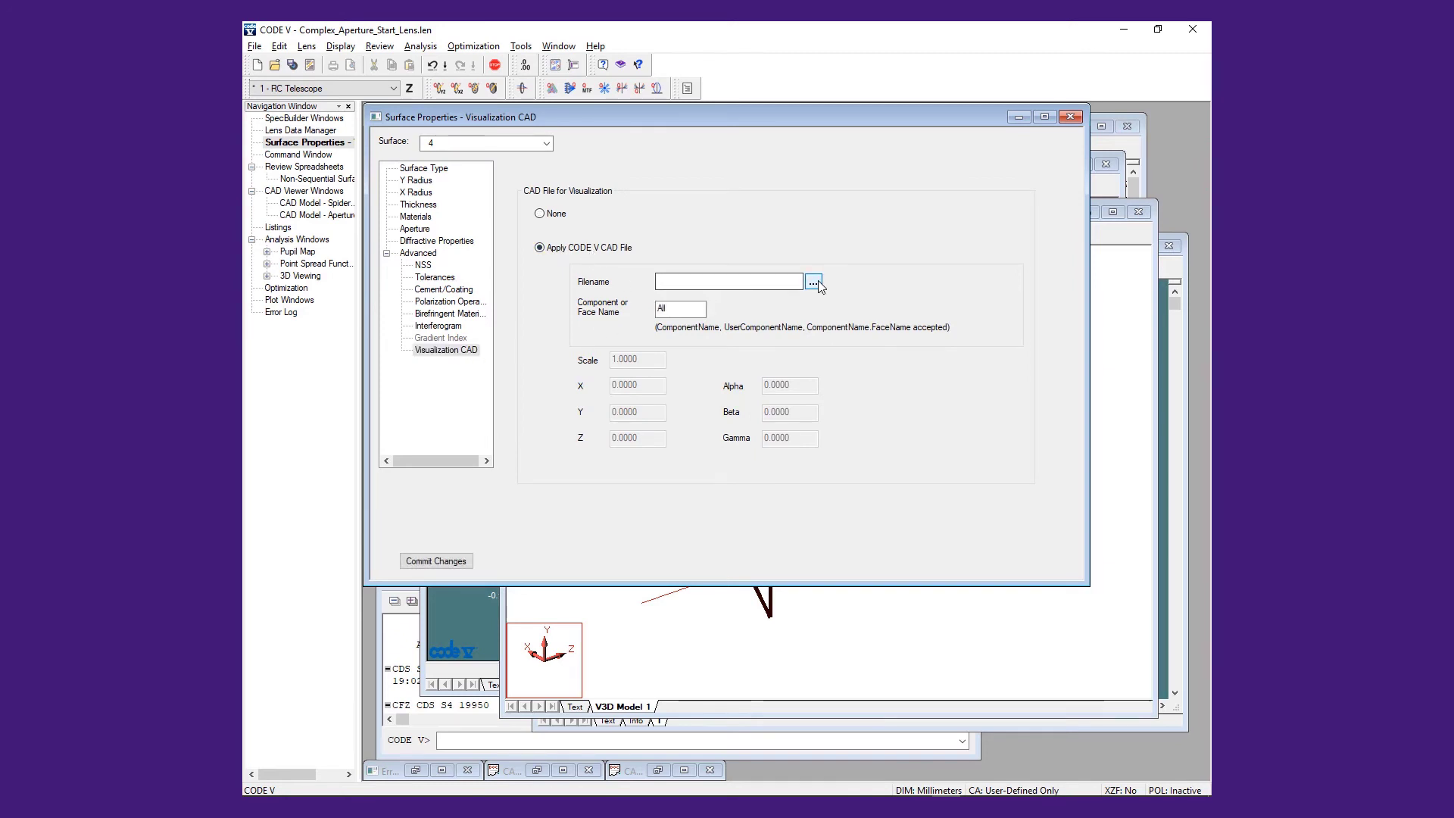
pyautogui.click(814, 282)
pyautogui.click(492, 159)
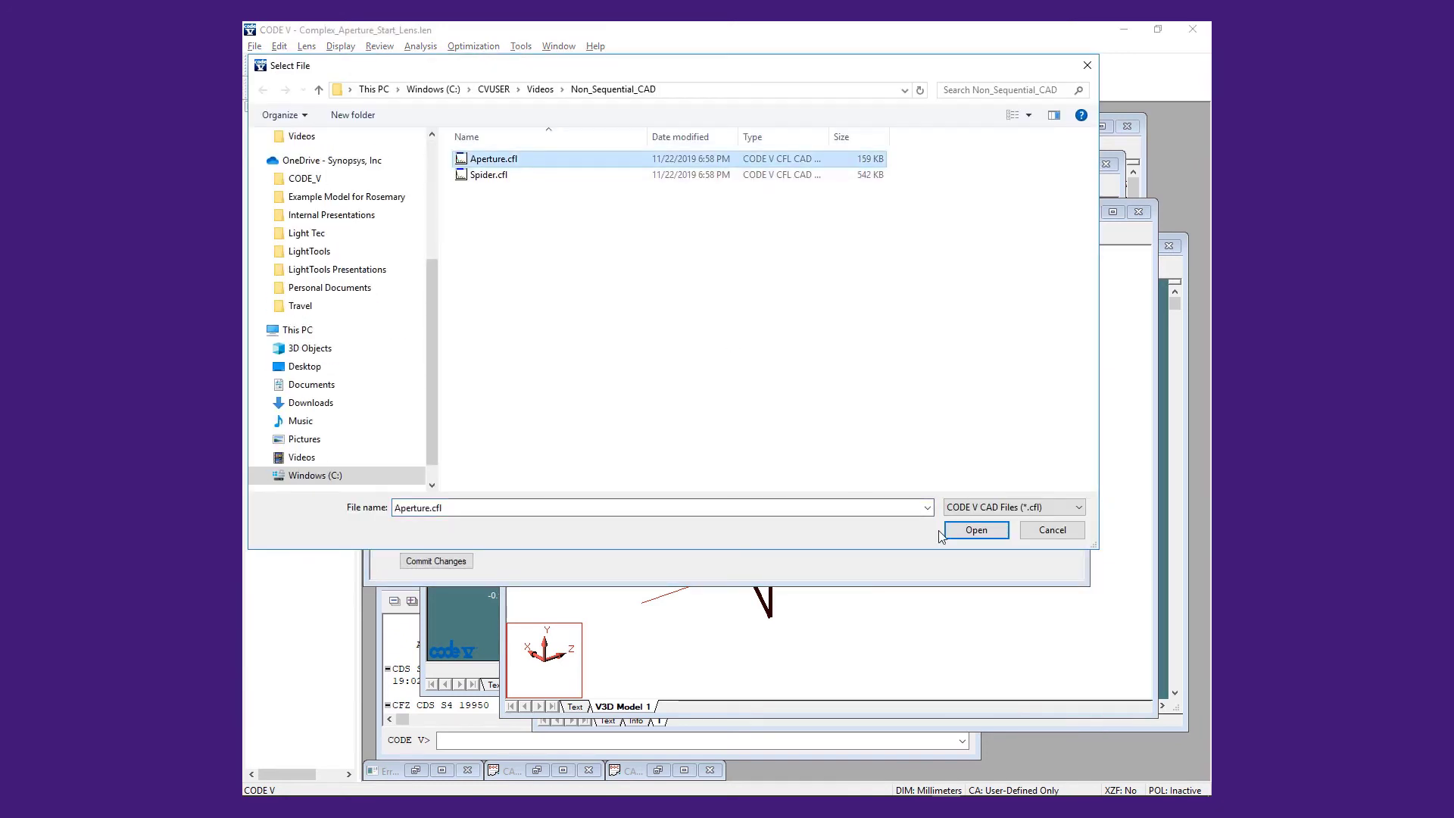
pyautogui.click(968, 531)
pyautogui.click(463, 562)
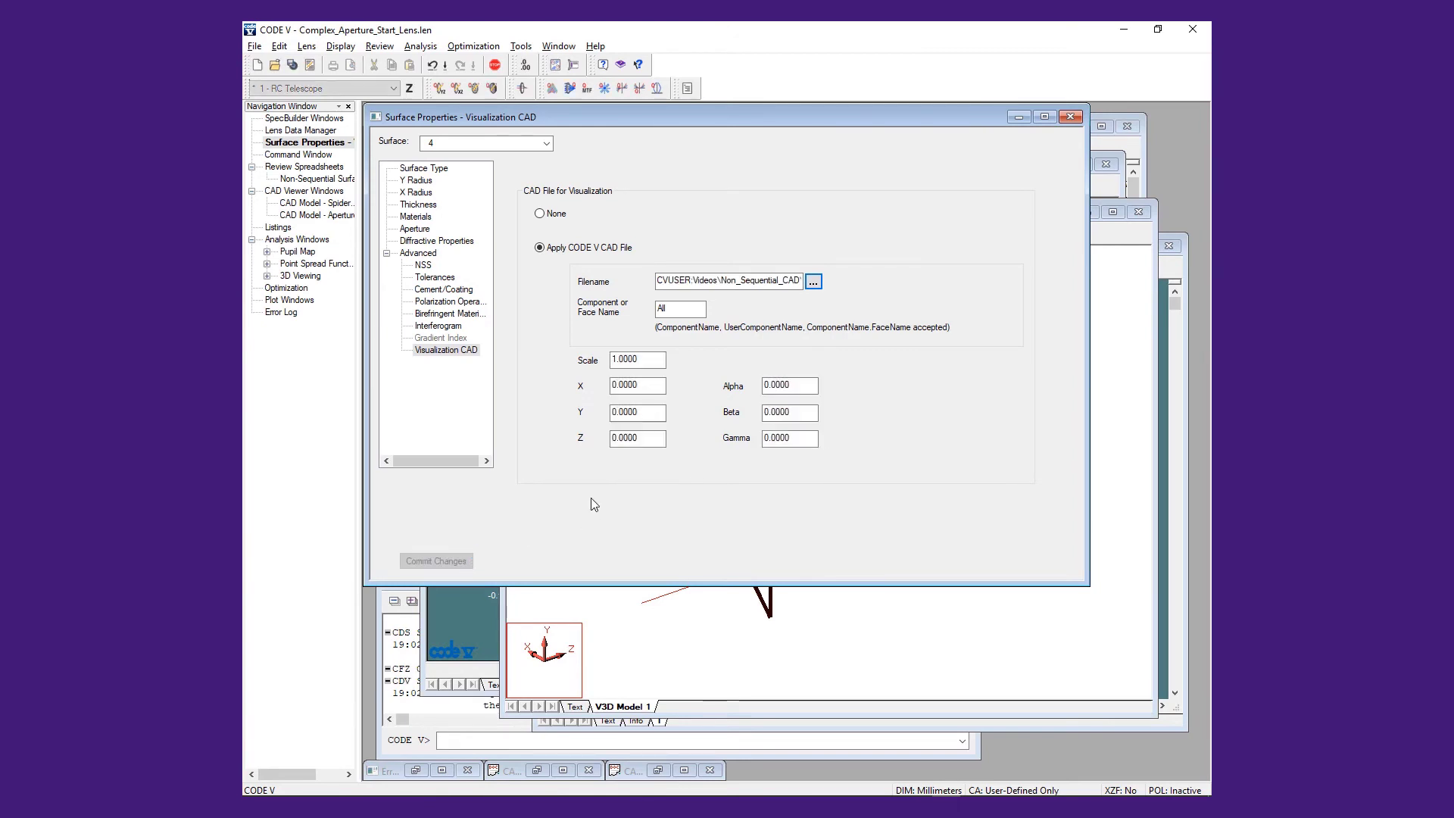
pyautogui.doubleClick(635, 438)
pyautogui.write('0')
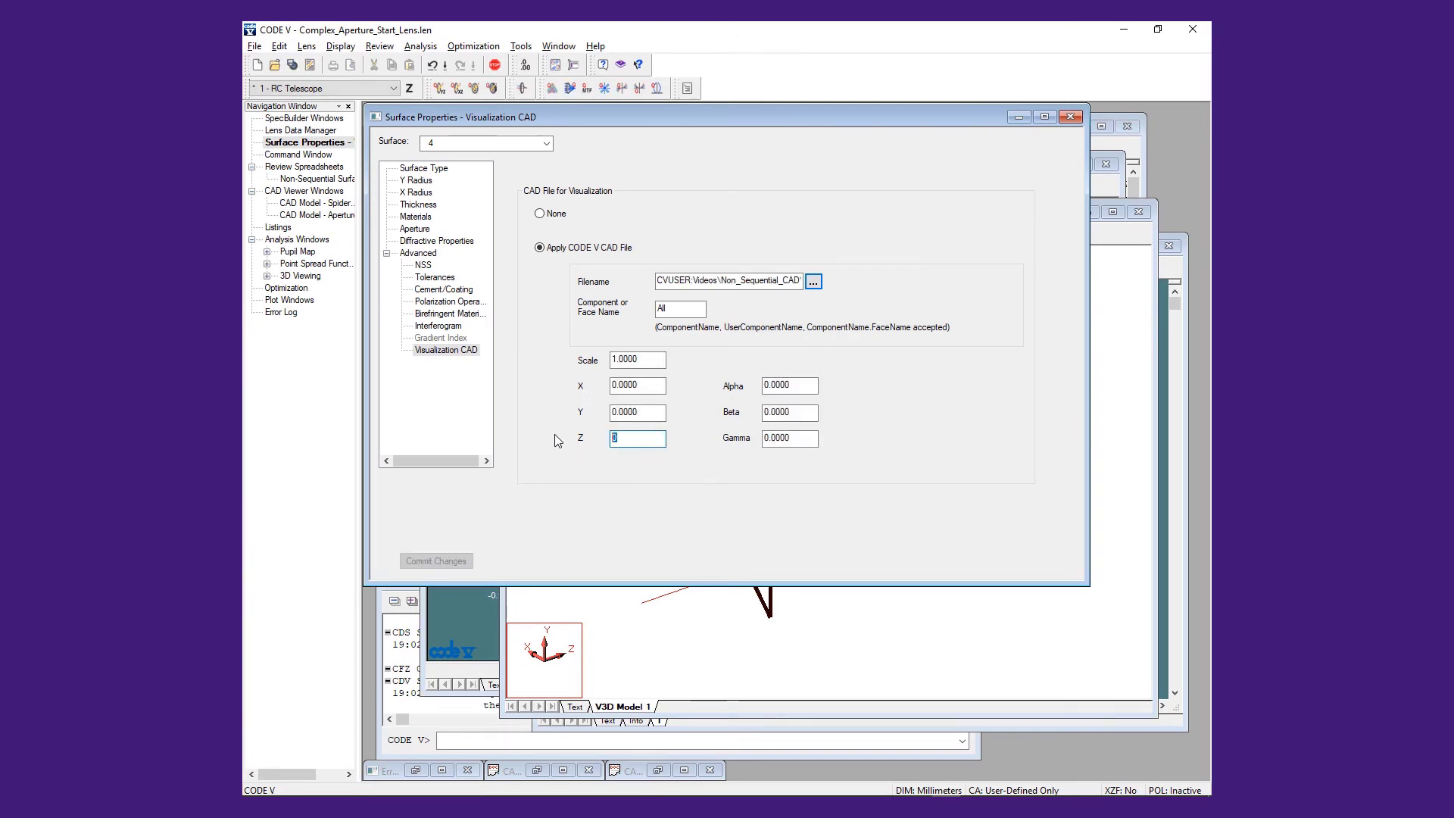
pyautogui.write('19950')
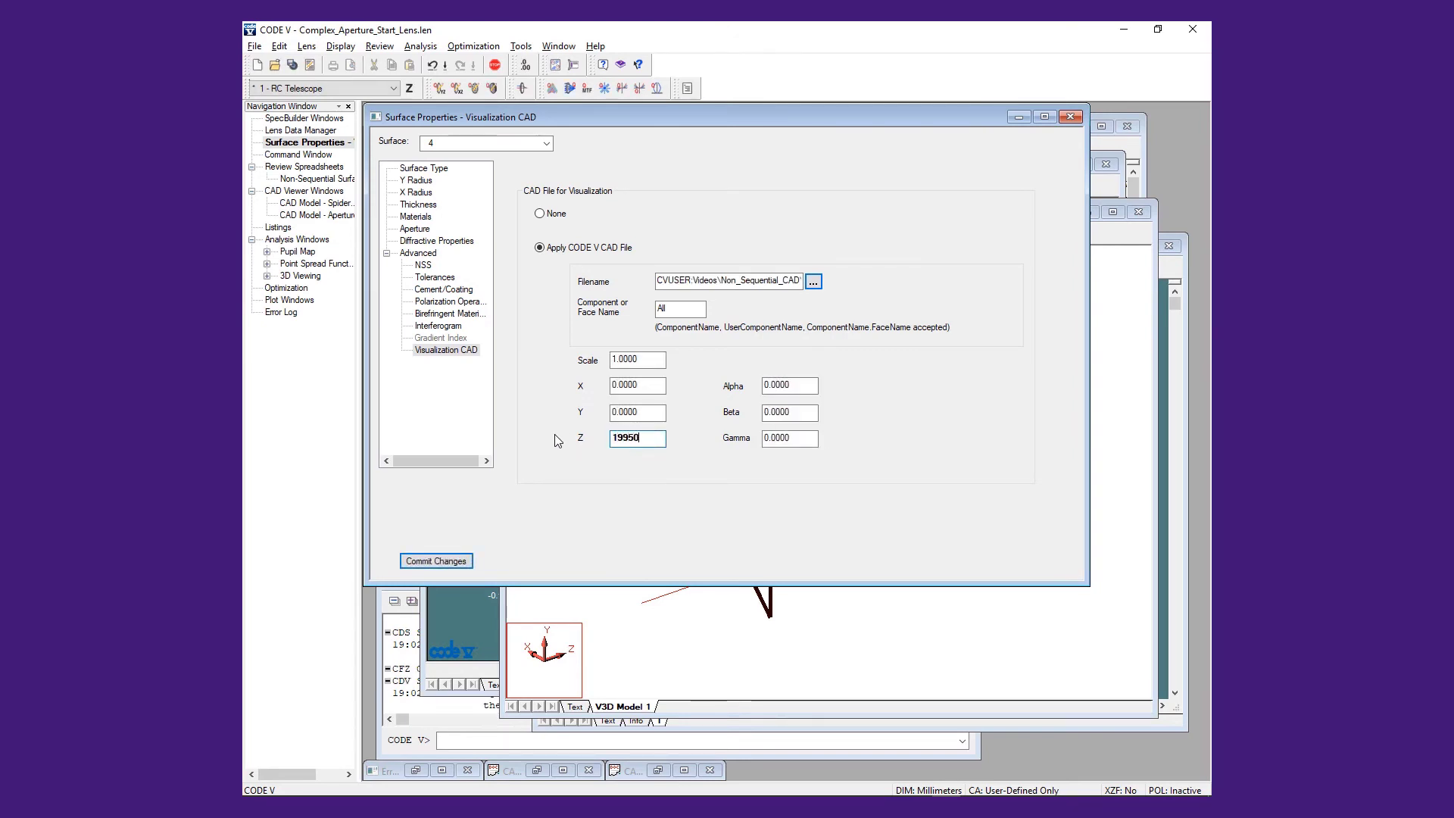
pyautogui.click(436, 561)
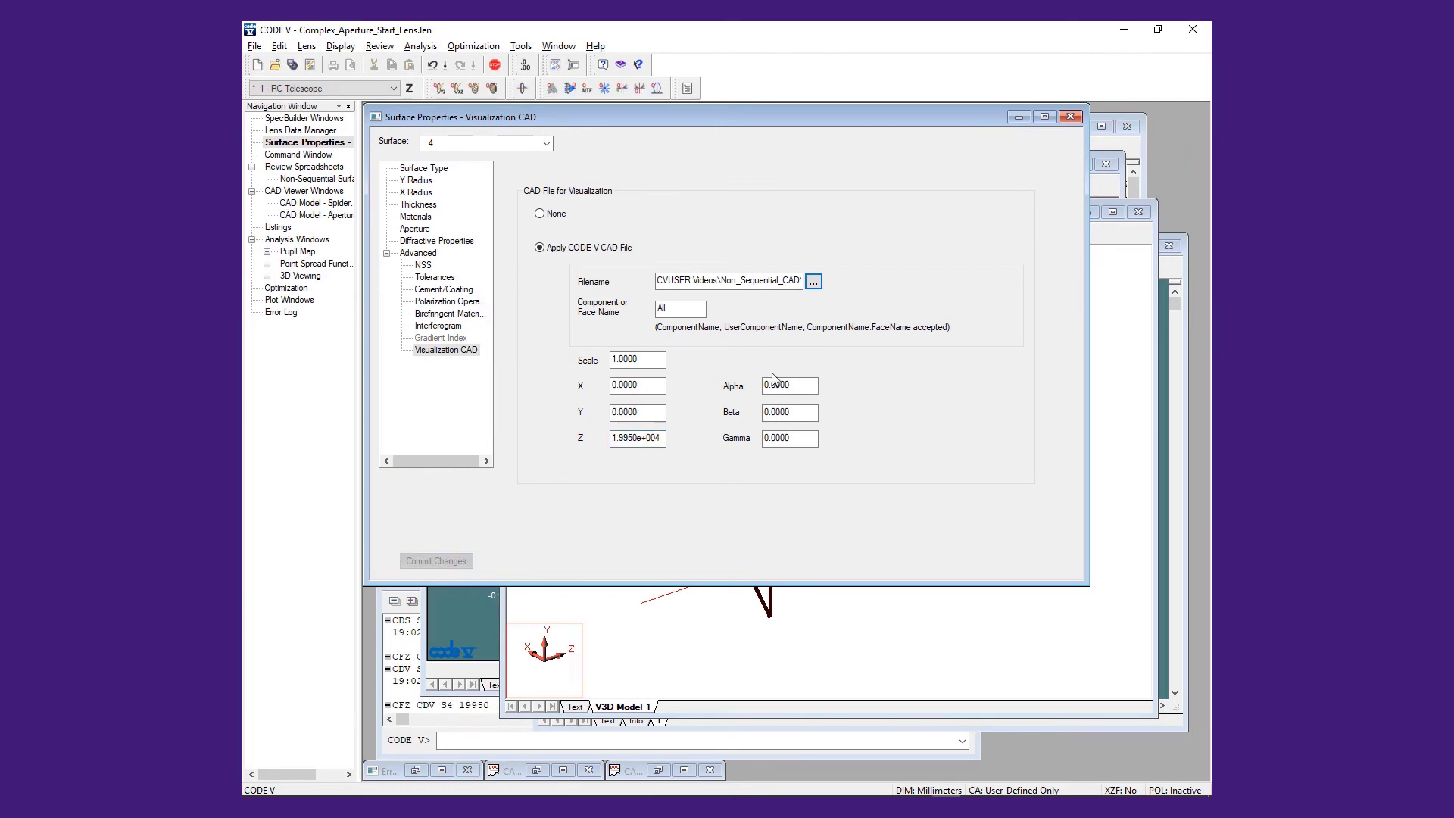
# - Regenerate and rotate the 3D view to inspect the spider and serrated aperture, then open Pupil Map
pyautogui.click(1070, 116)
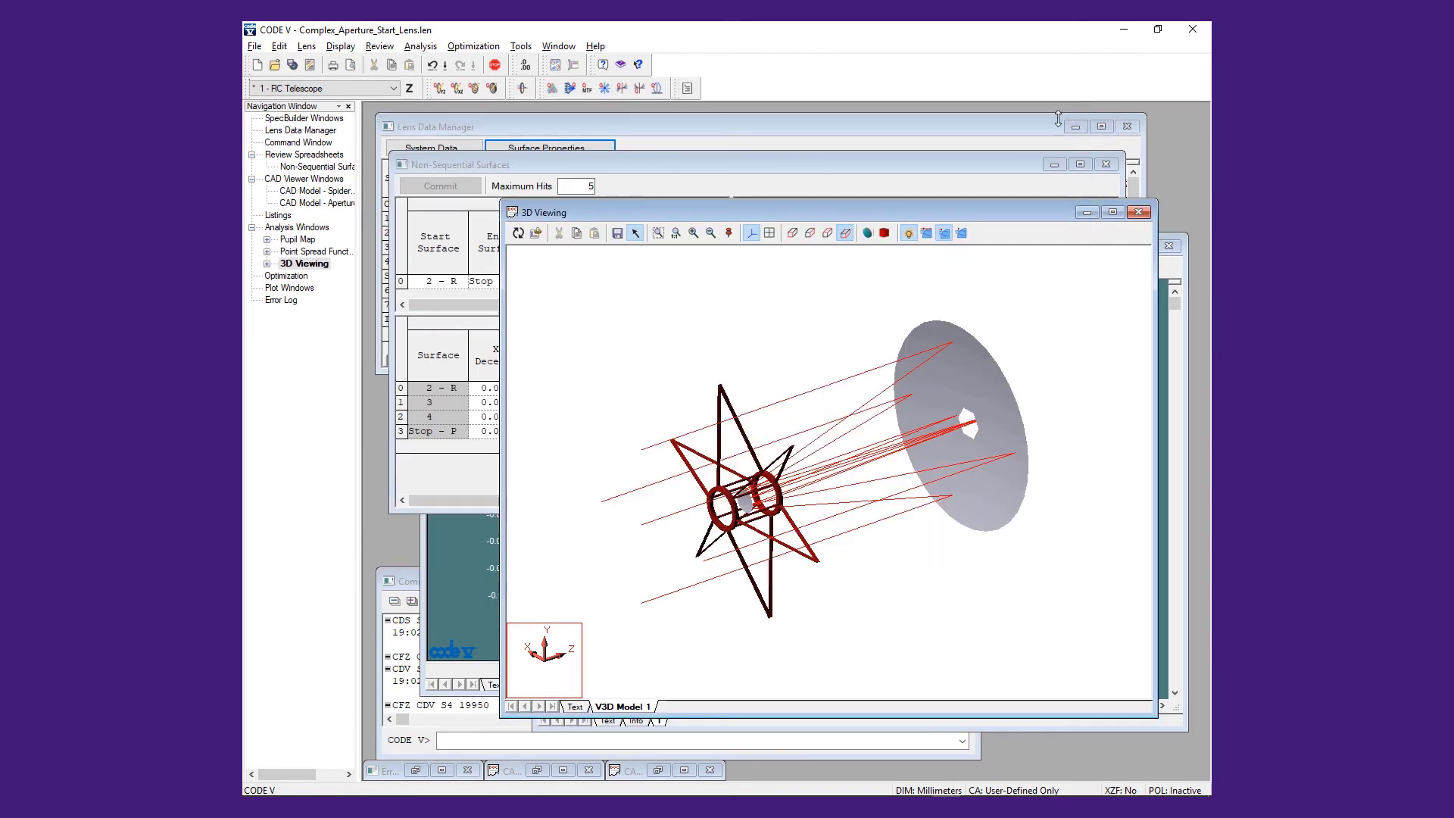
pyautogui.click(519, 233)
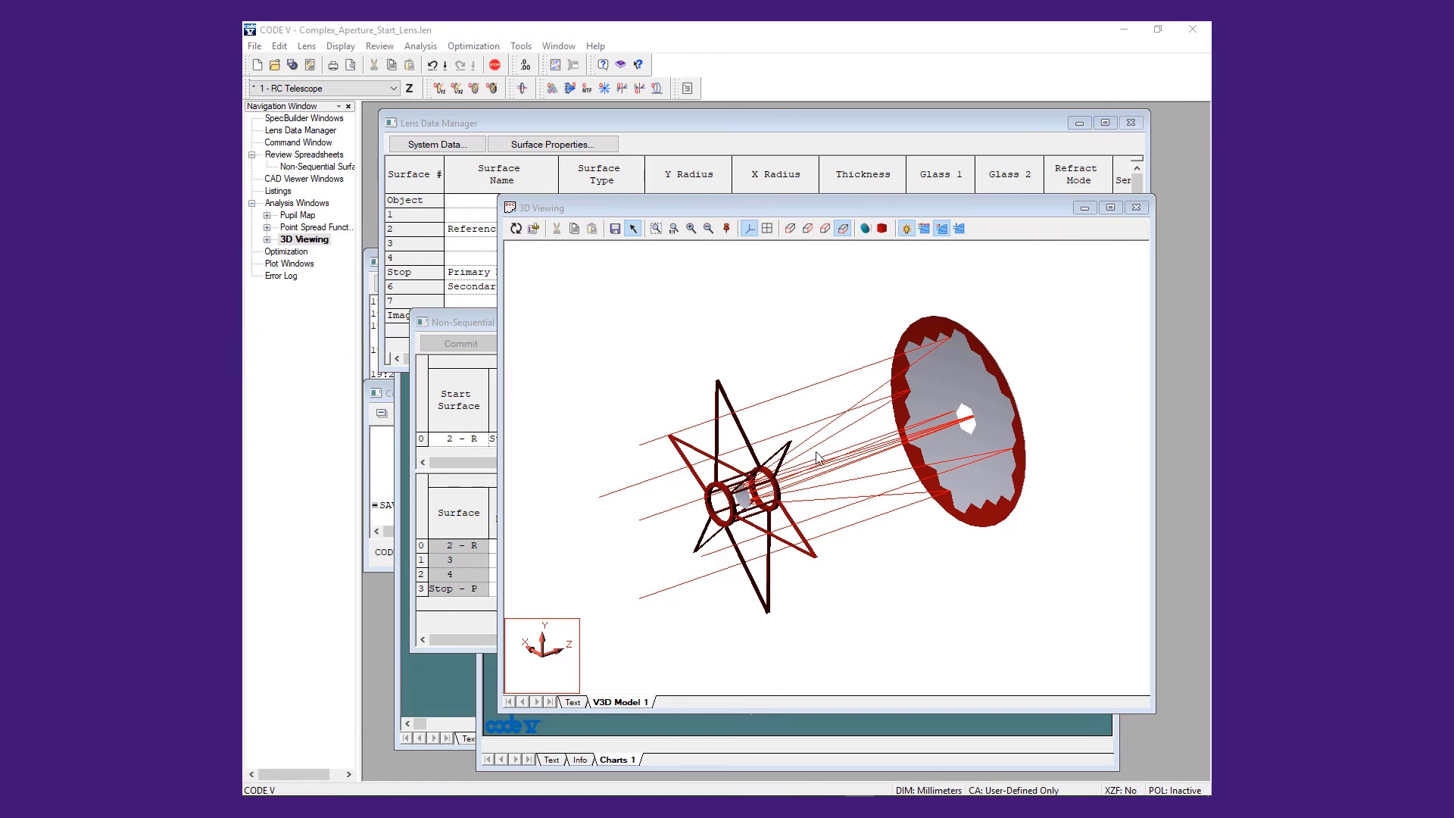
pyautogui.moveTo(833, 454); pyautogui.dragTo(755, 437)
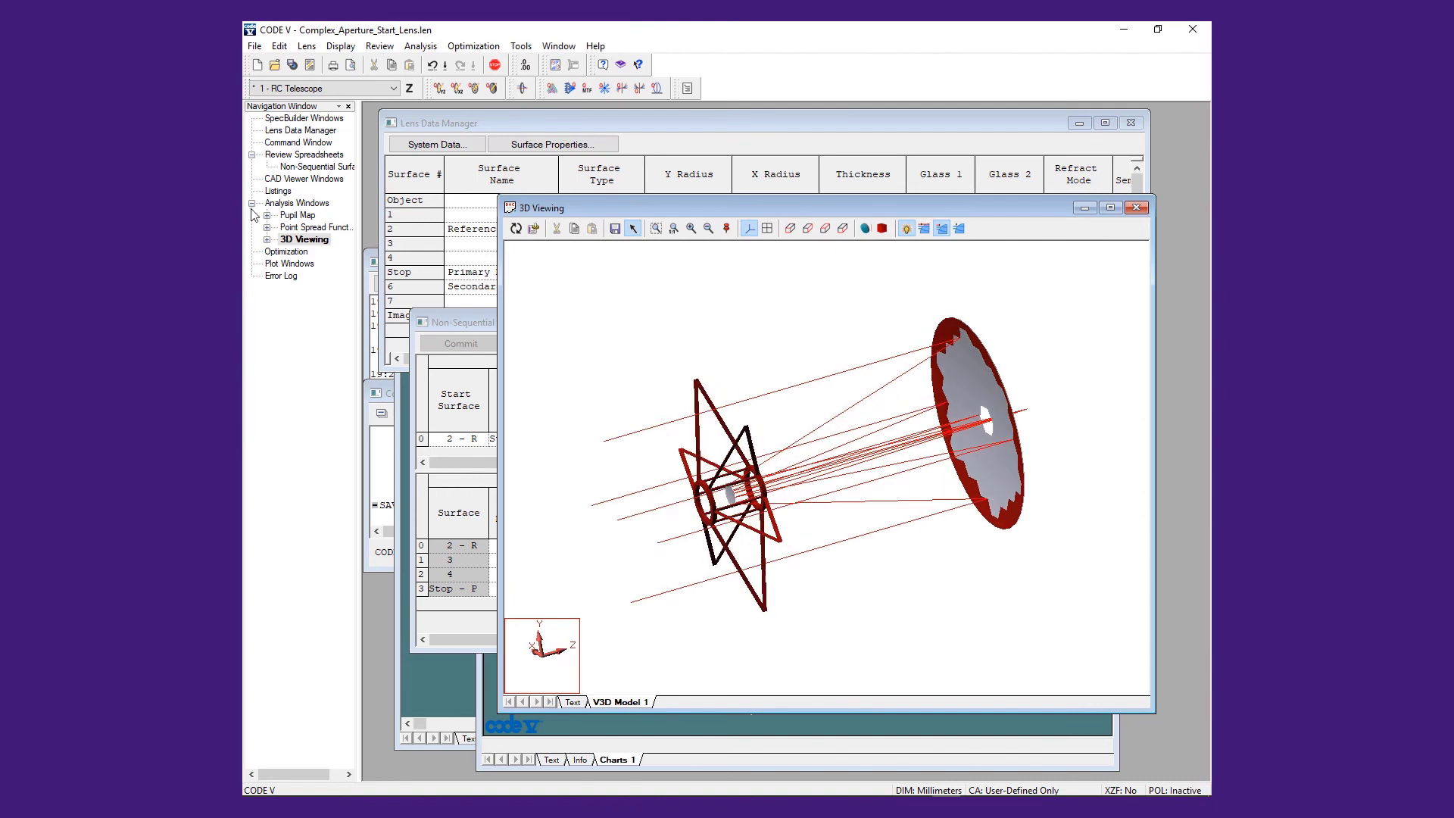
pyautogui.click(290, 220)
# - Recompute the pupil map with the spider and aperture, then switch to Point Spread Function
pyautogui.click(414, 311)
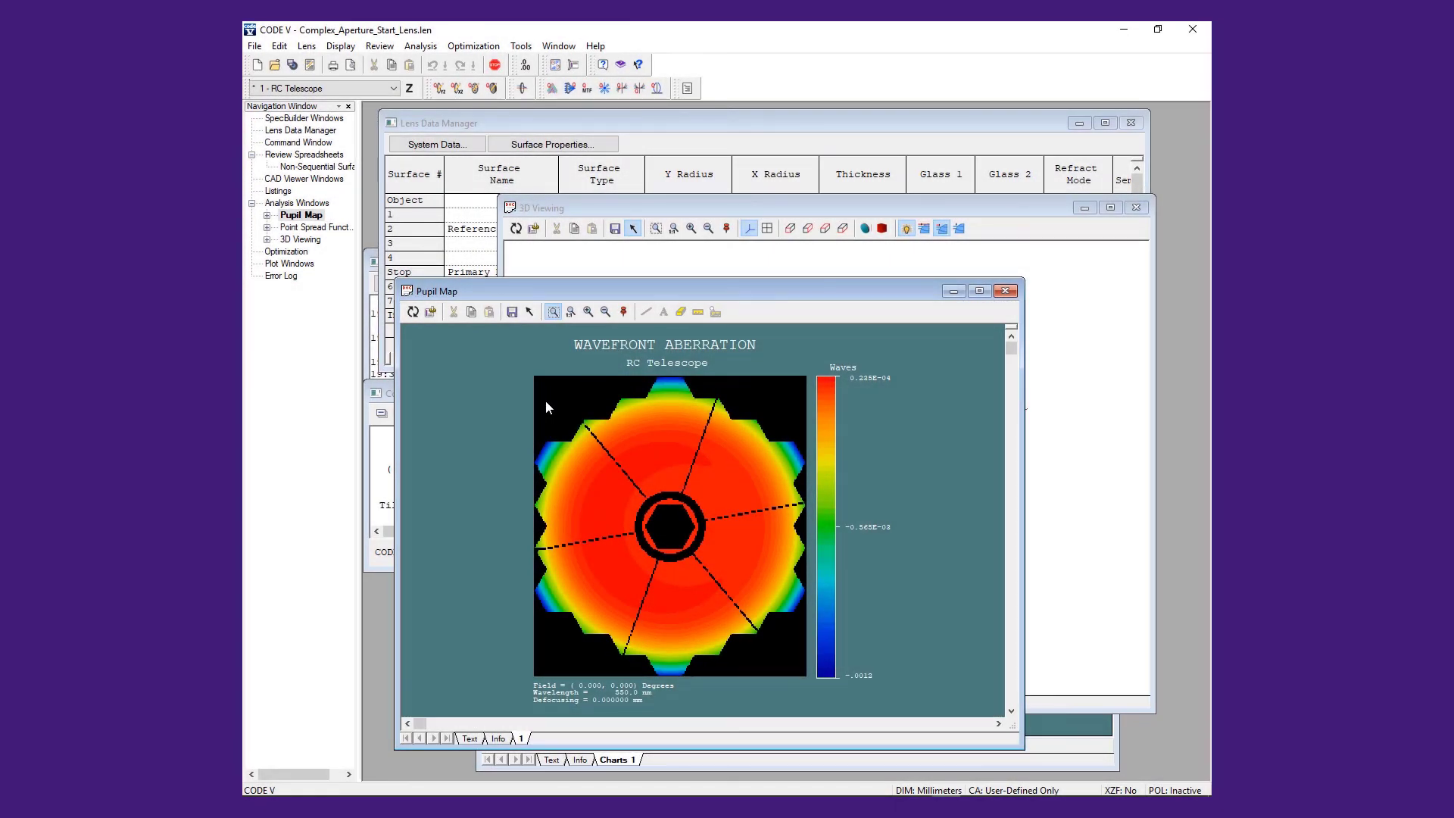
pyautogui.click(330, 228)
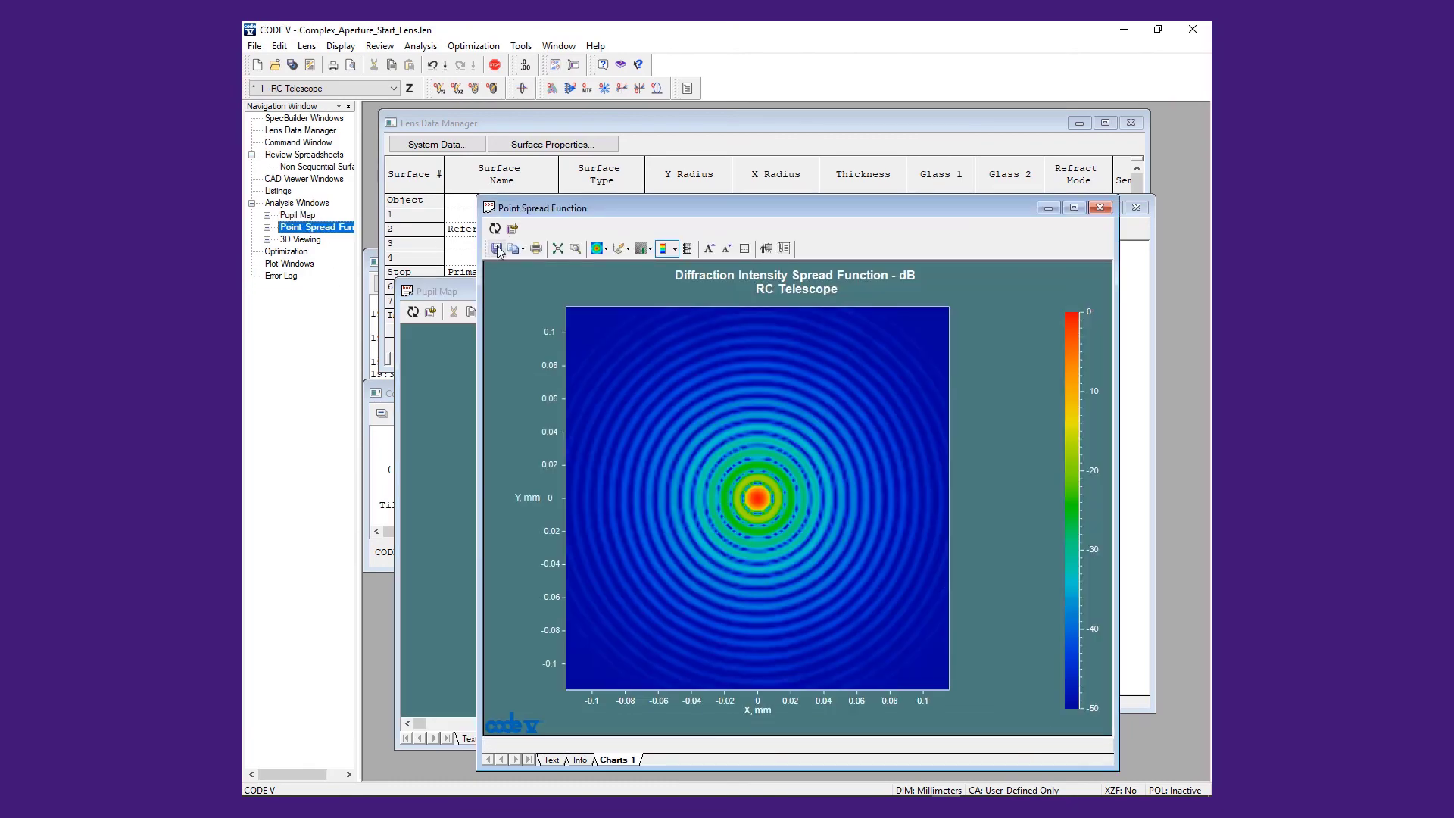
# - Rerun the point spread function to get the six-fold diffraction star pattern
pyautogui.click(494, 227)
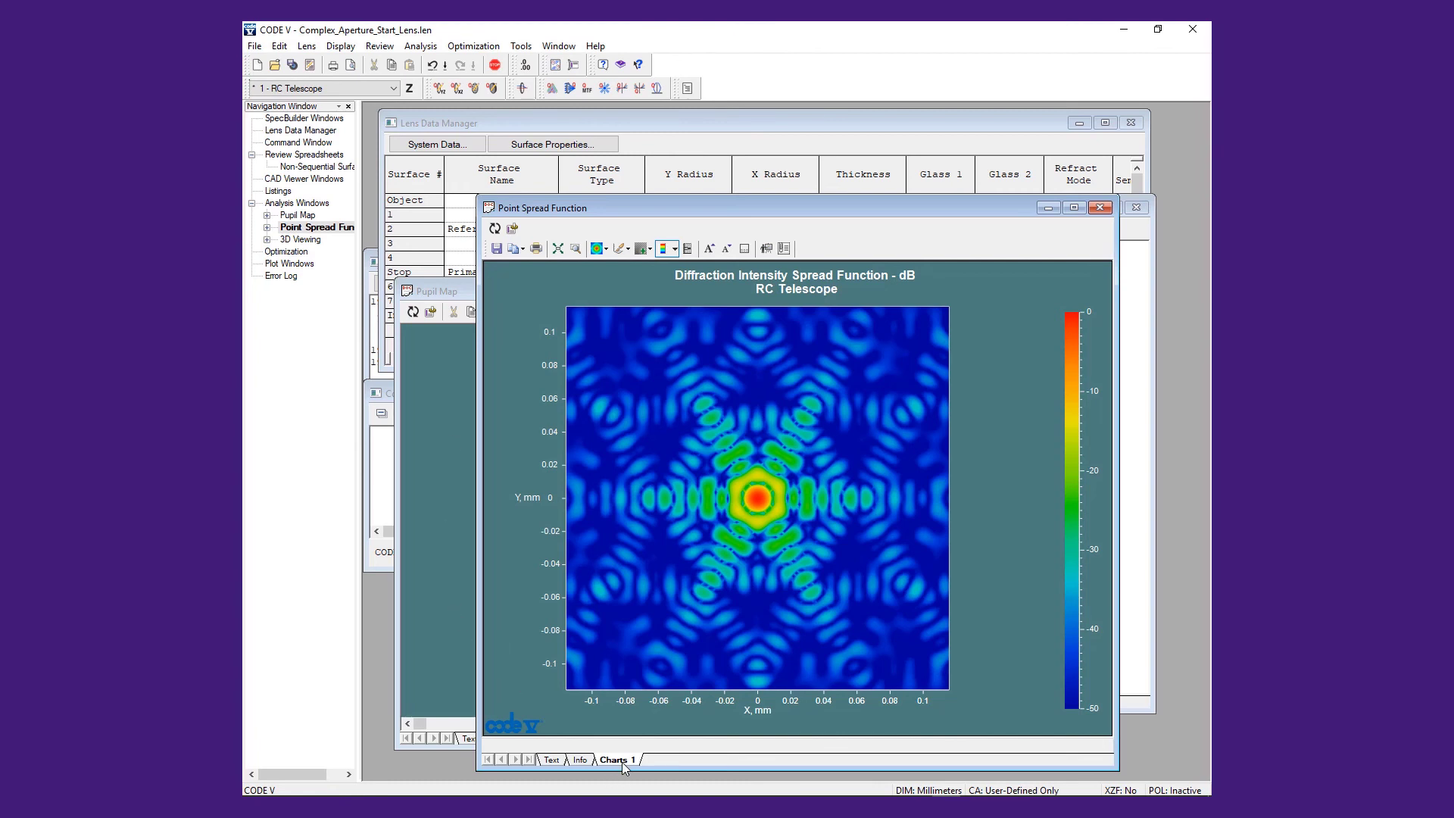
# - Detach the PSF chart into its own plot window and set surface 3's X decenter to 15000
pyautogui.moveTo(621, 761); pyautogui.dragTo(530, 660)
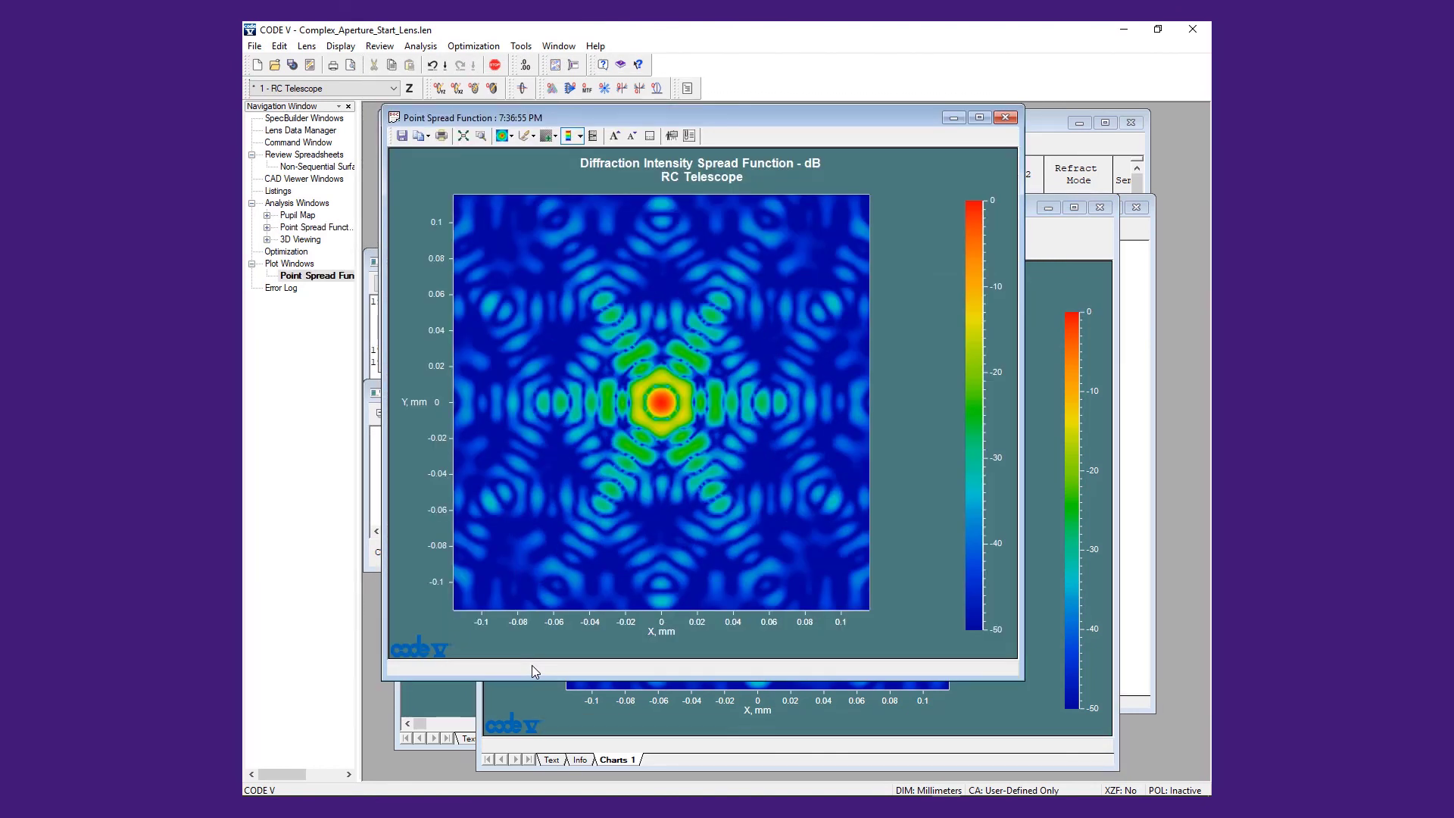
pyautogui.doubleClick(336, 166)
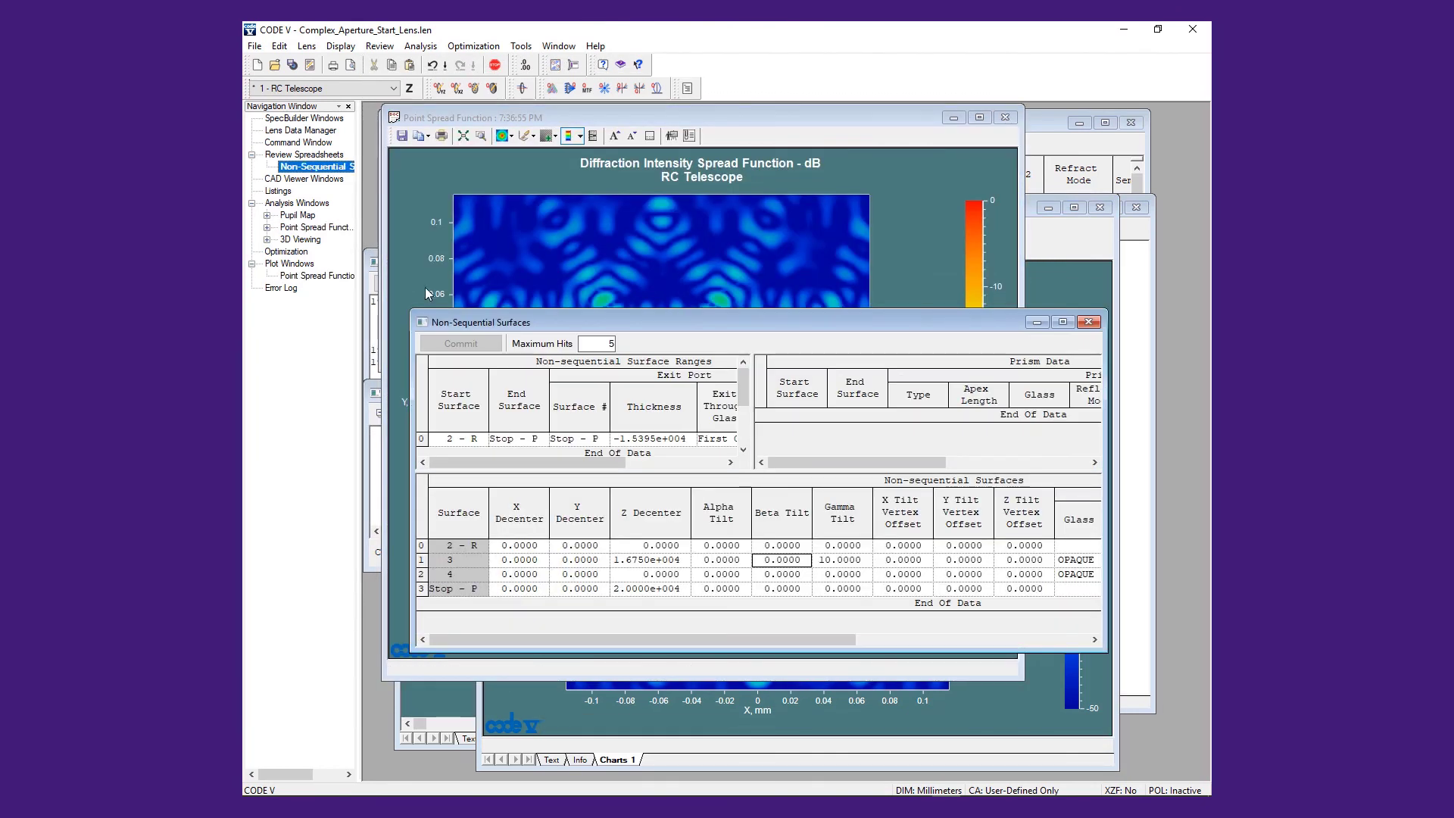
pyautogui.click(520, 561)
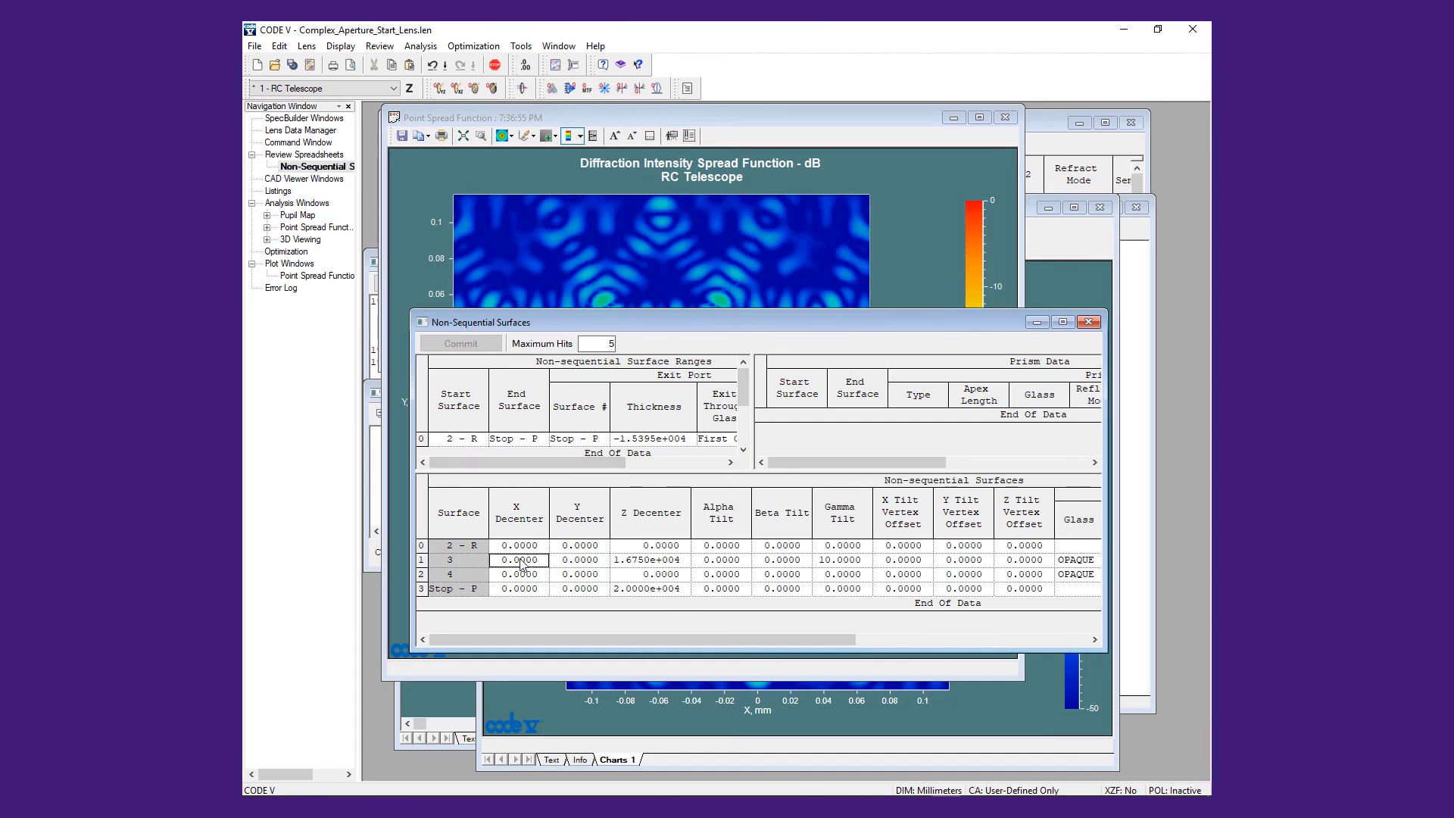
pyautogui.write('15000')
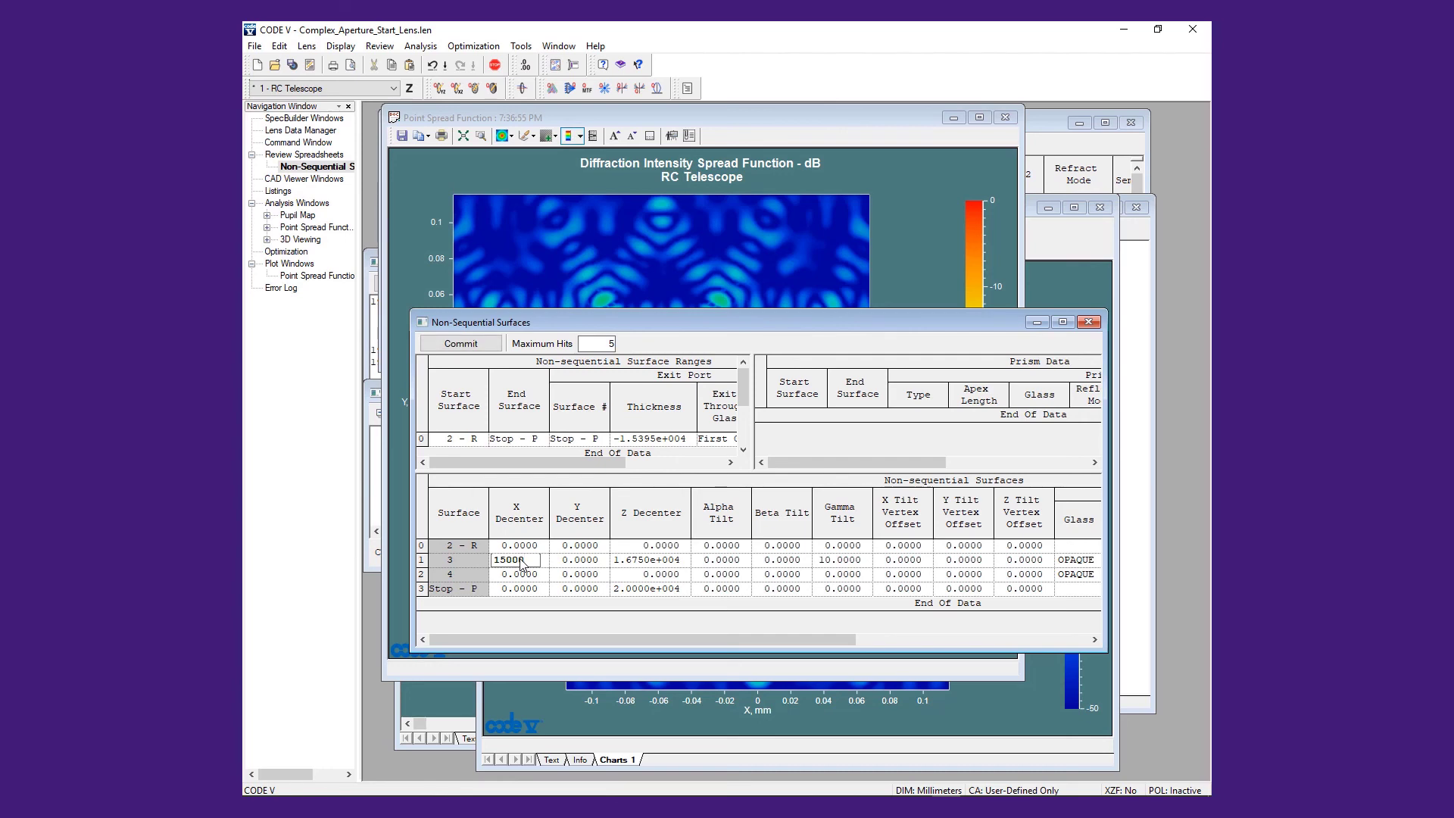
pyautogui.press('Return')
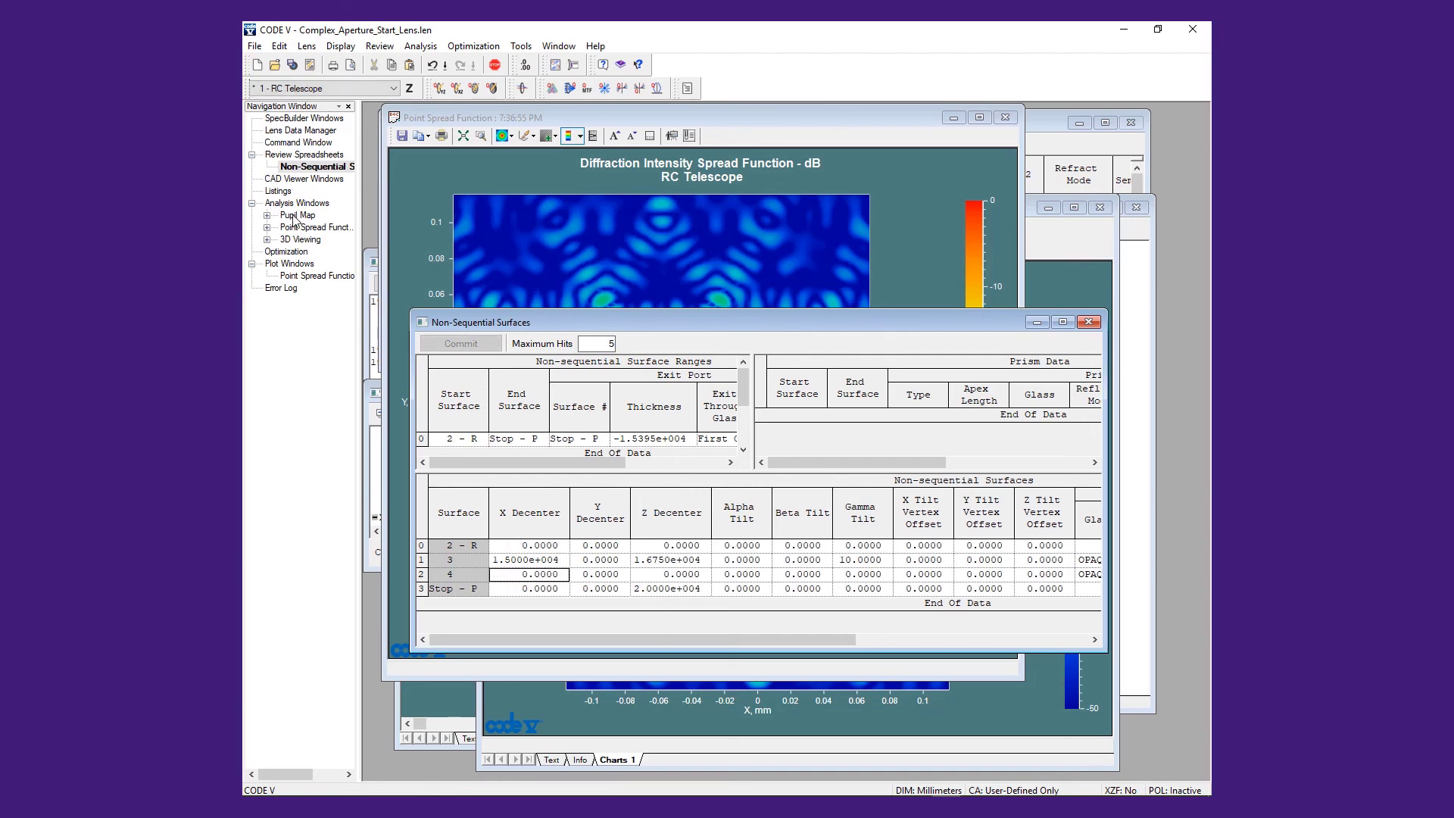
# - Redraw and rotate the 3D view showing the decentered spider, then recompute the point spread function
pyautogui.click(304, 239)
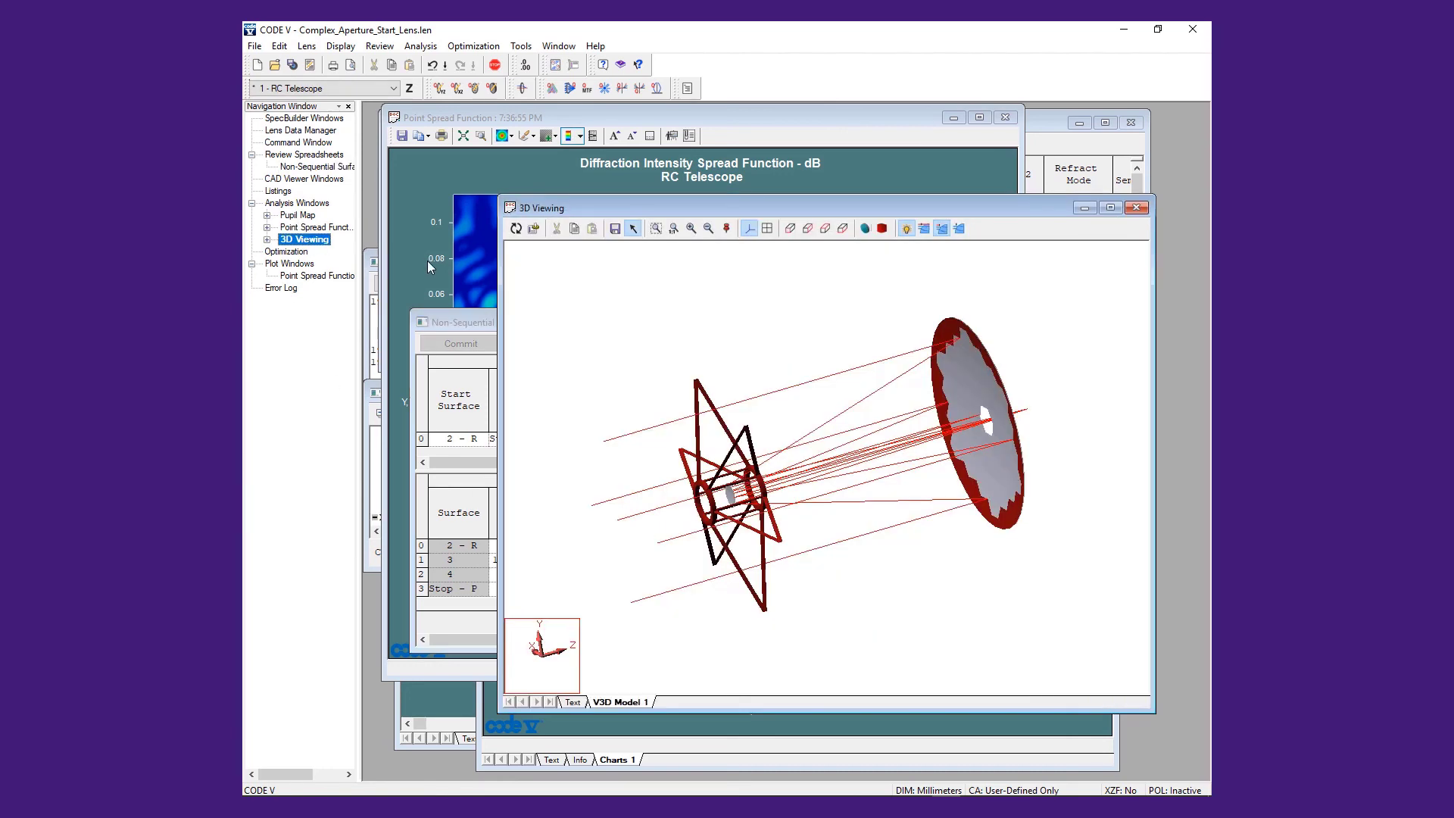
pyautogui.click(517, 229)
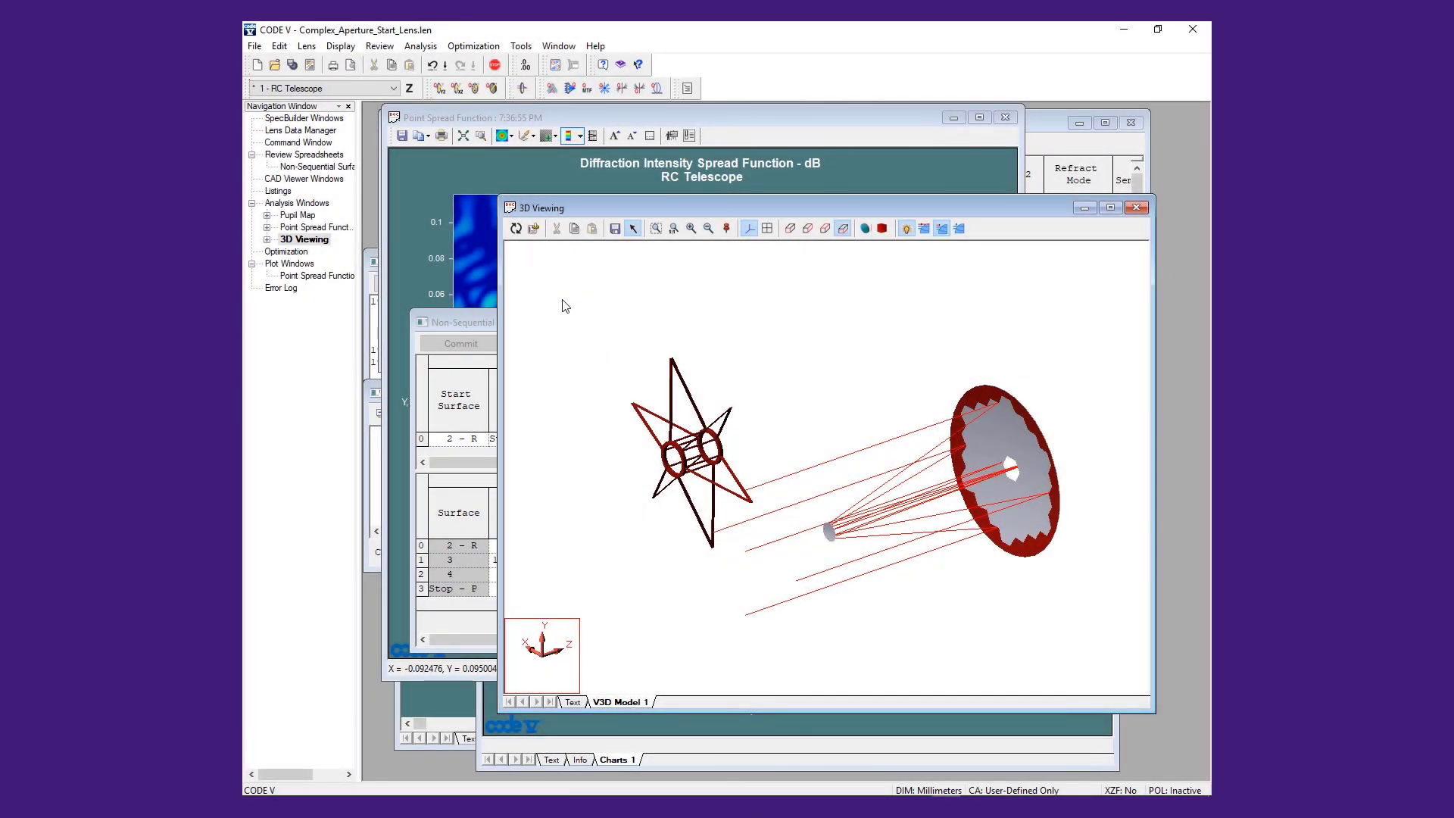
pyautogui.moveTo(615, 493)
pyautogui.mouseDown()
pyautogui.moveTo(794, 488)
pyautogui.moveTo(596, 511)
pyautogui.mouseUp()
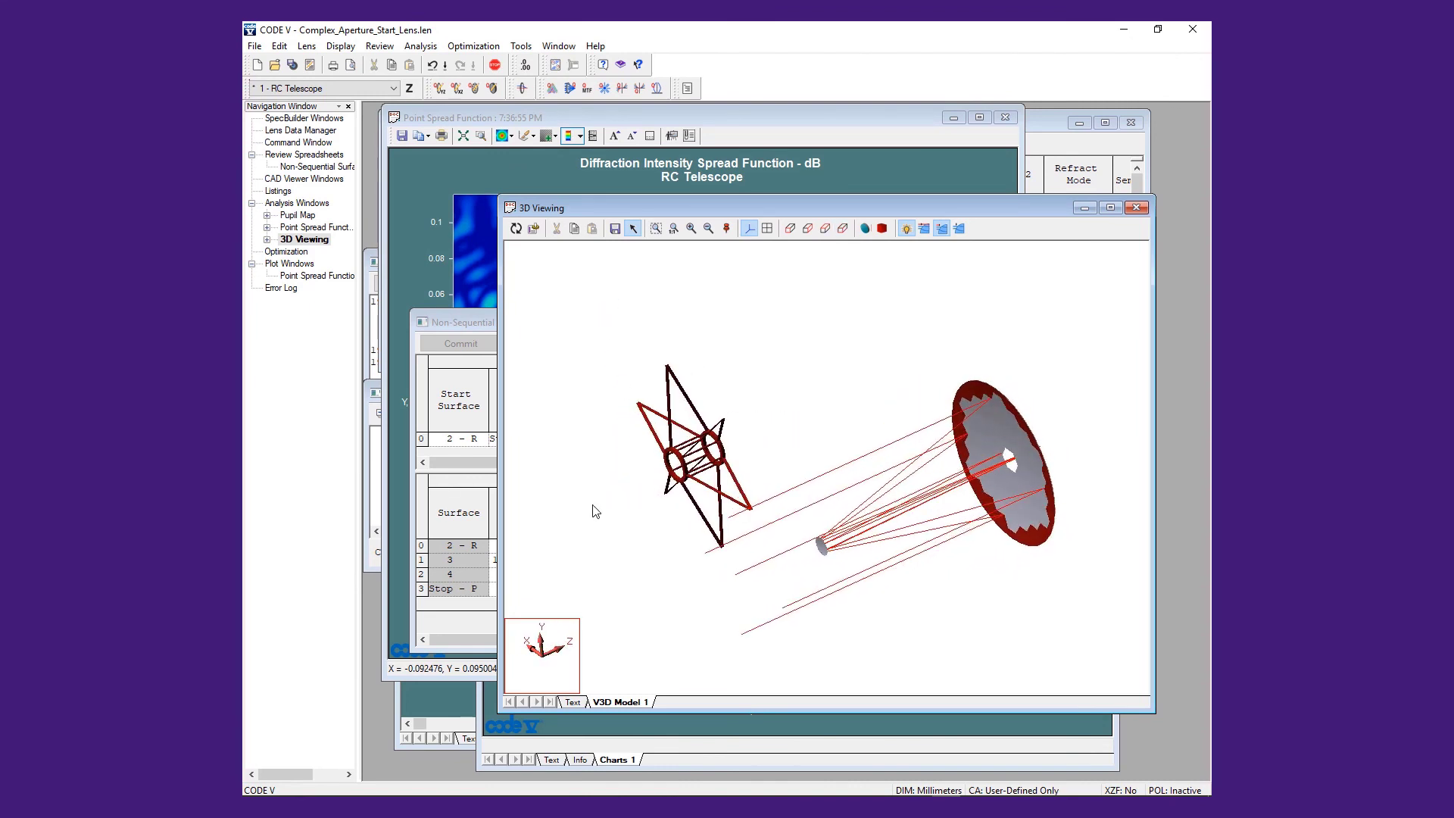
pyautogui.click(314, 228)
pyautogui.click(493, 230)
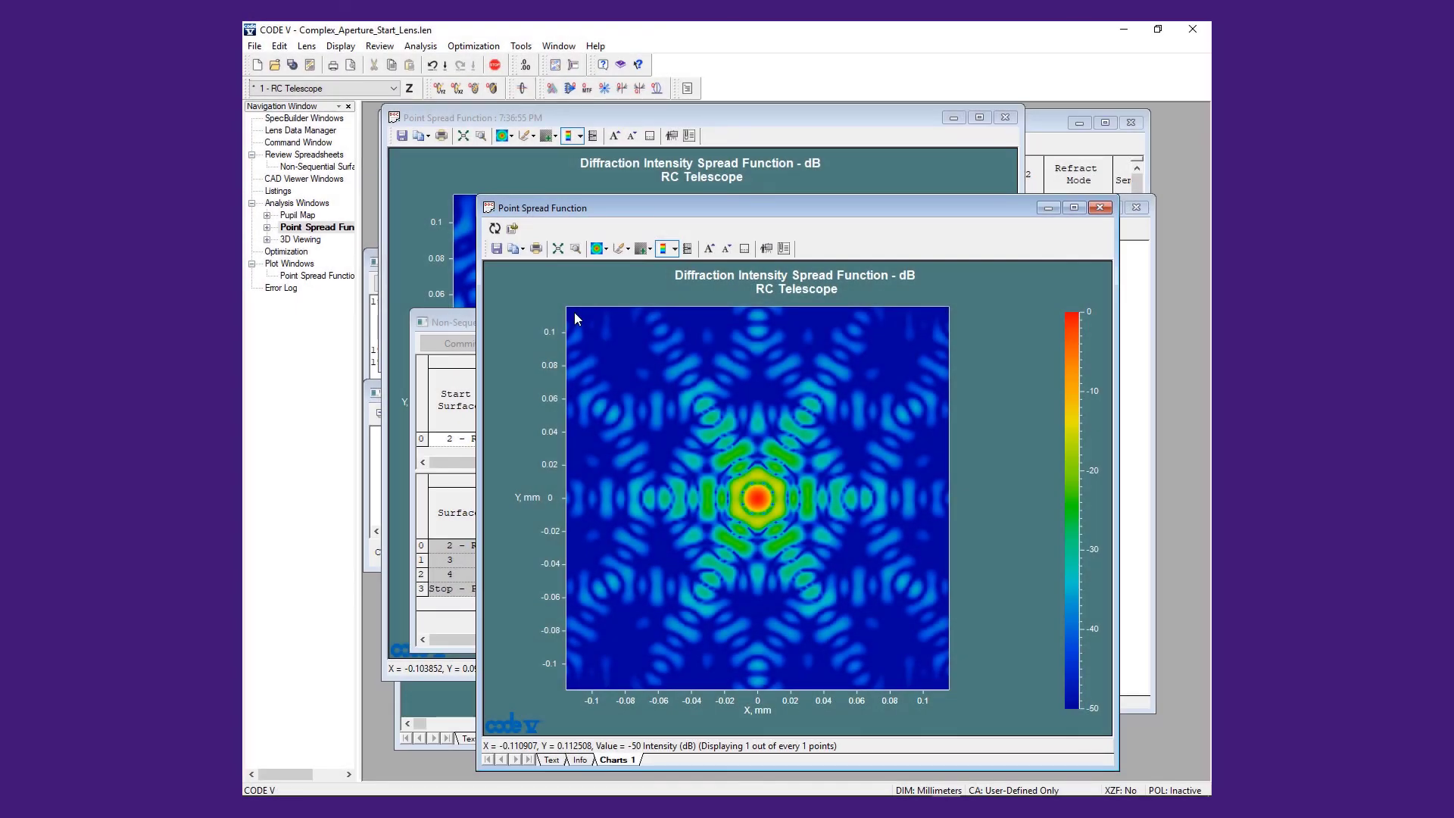
# - Place the recomputed PSF beside the saved snapshot and compare their six-fold star patterns
pyautogui.moveTo(625, 209); pyautogui.dragTo(721, 168)
pyautogui.click(656, 129)
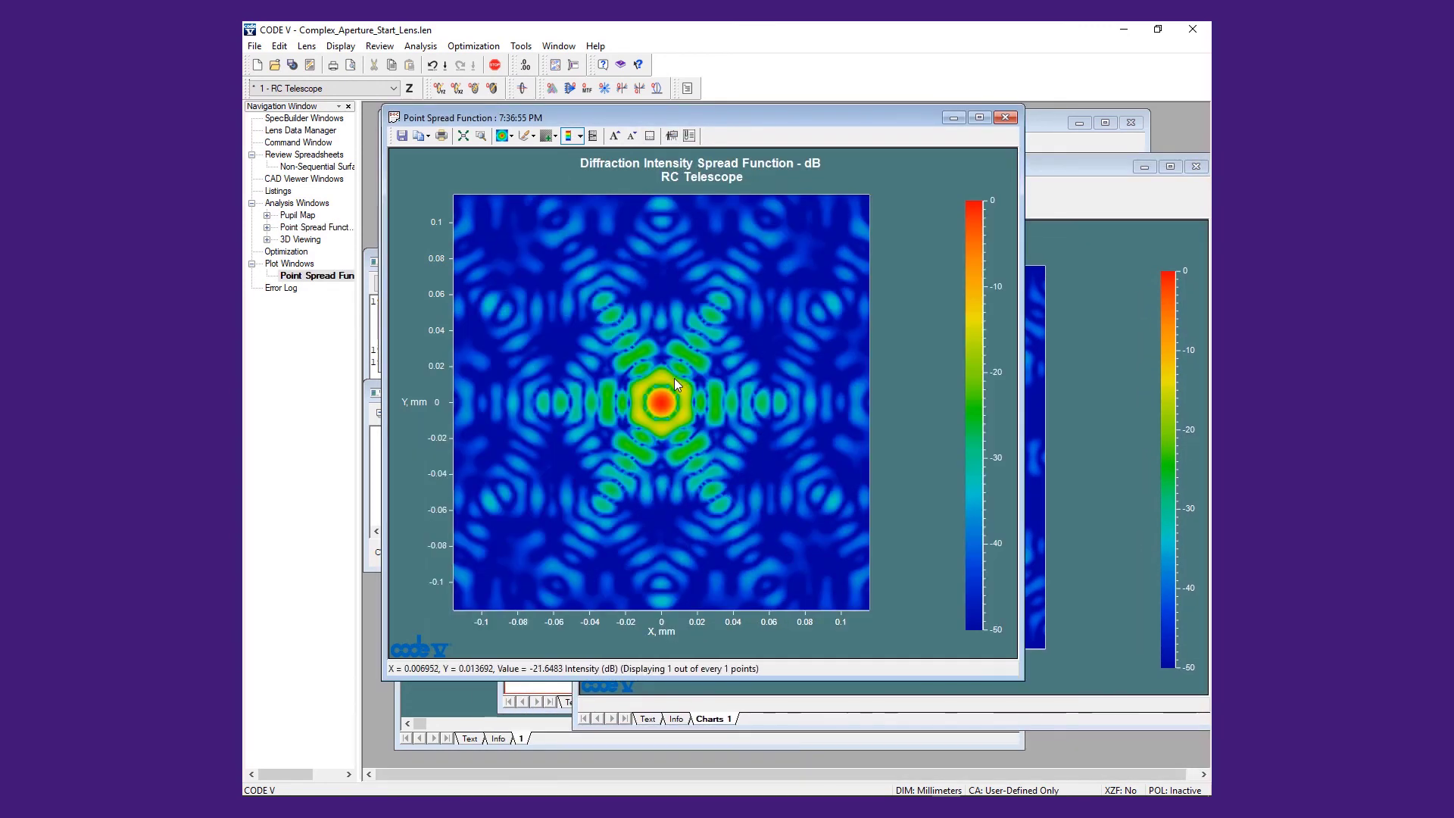
pyautogui.click(1103, 325)
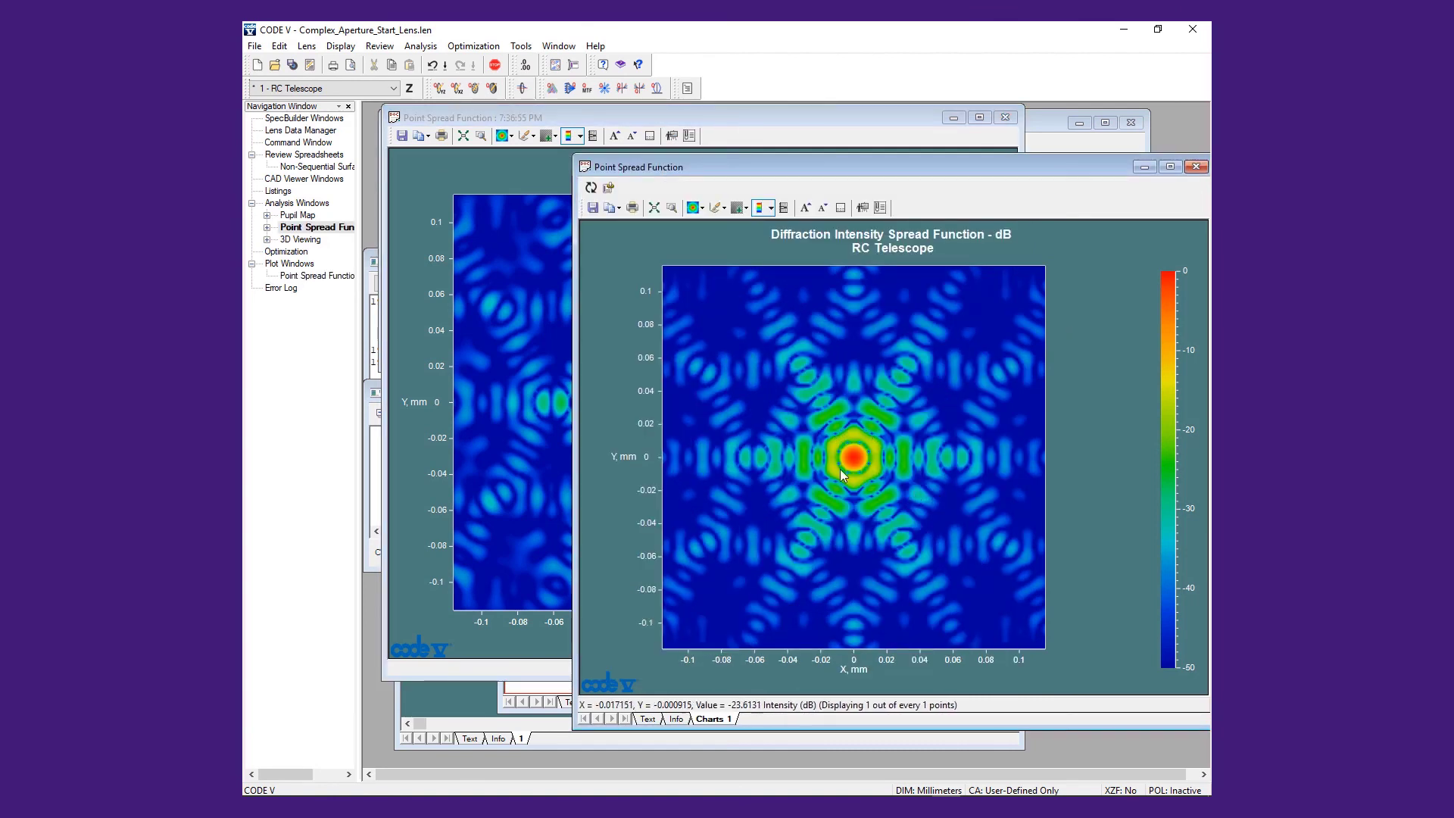